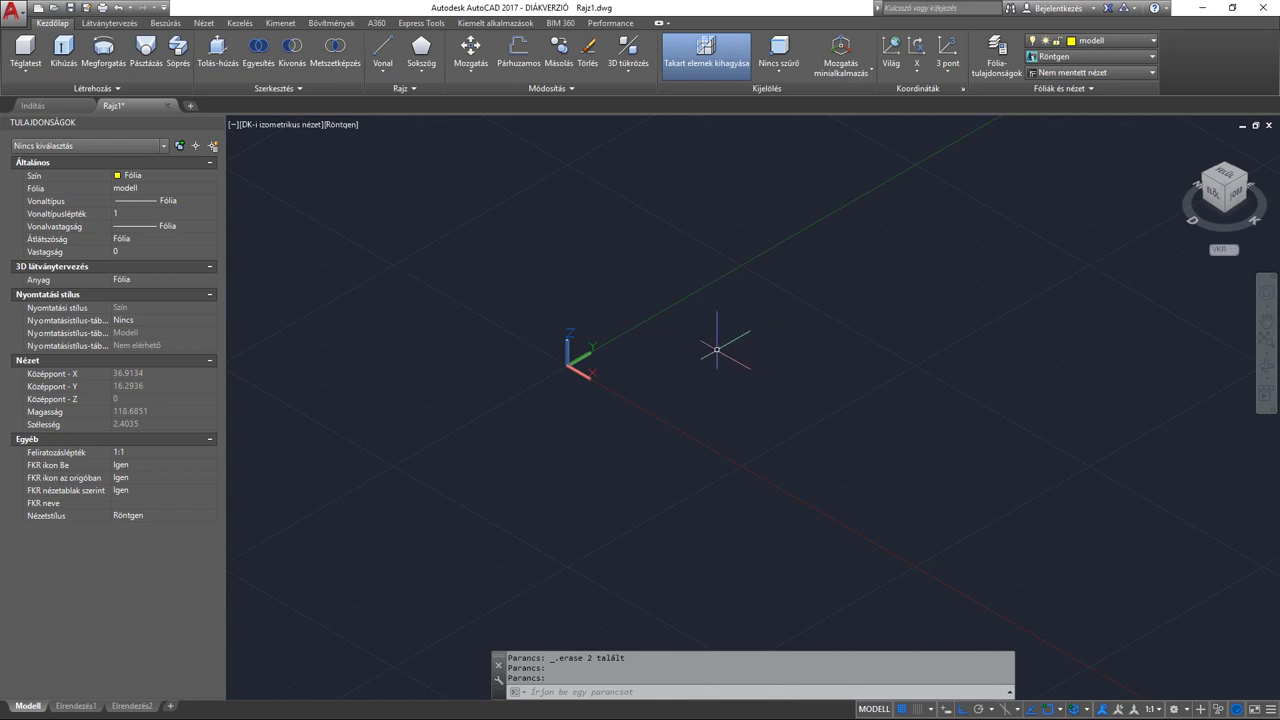
# - Draw a six-sided polygon inscribed in a circle of radius 5 near the origin
pyautogui.scroll(2, 727, 350)
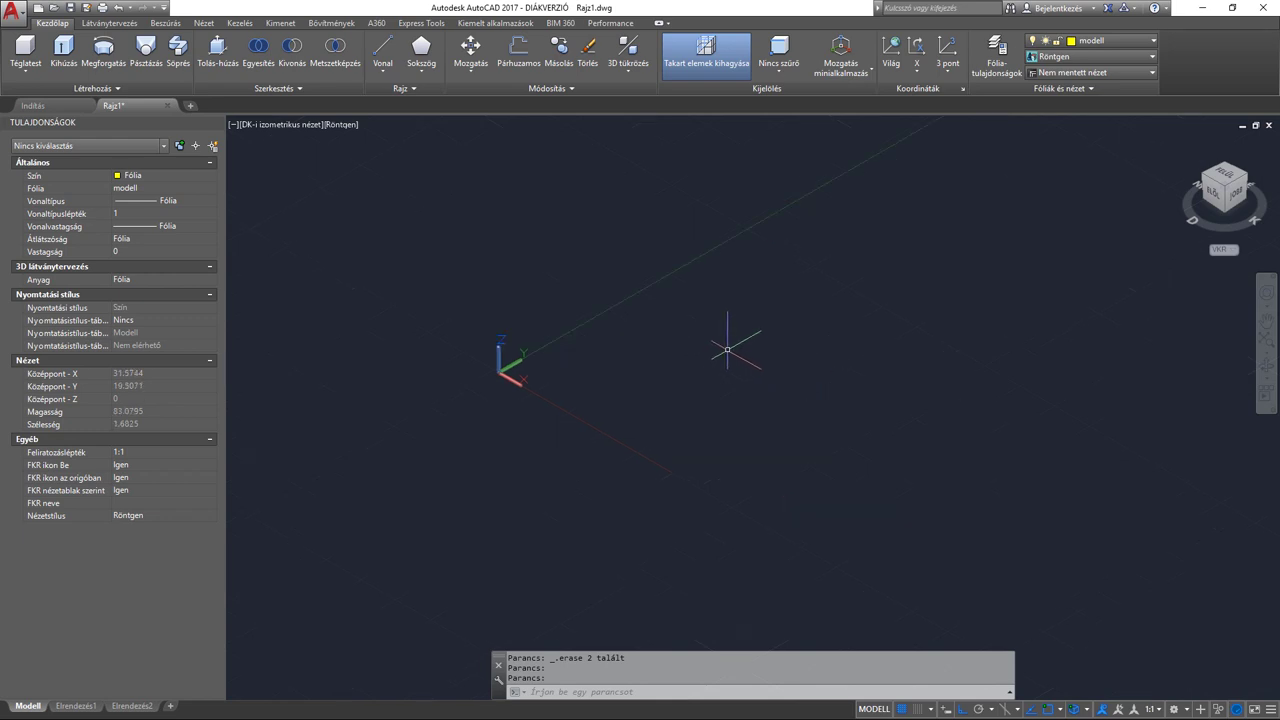
pyautogui.click(421, 50)
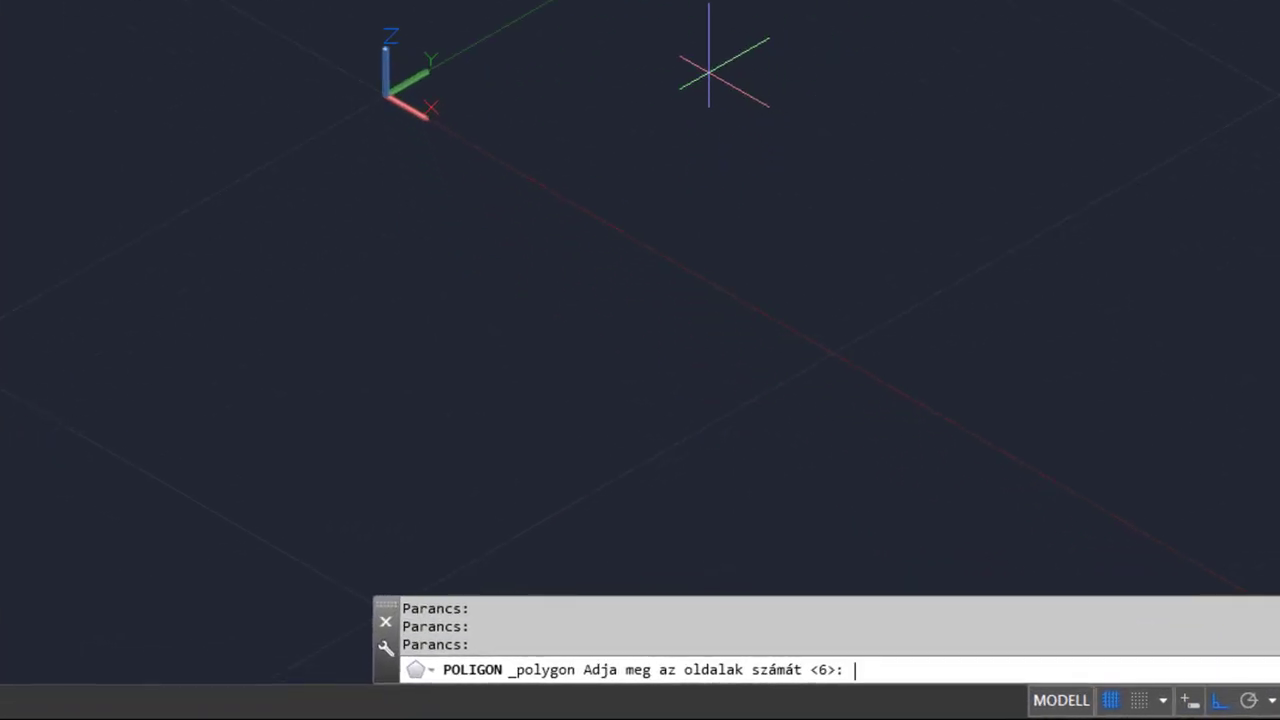
pyautogui.write('6')
pyautogui.press('Return')
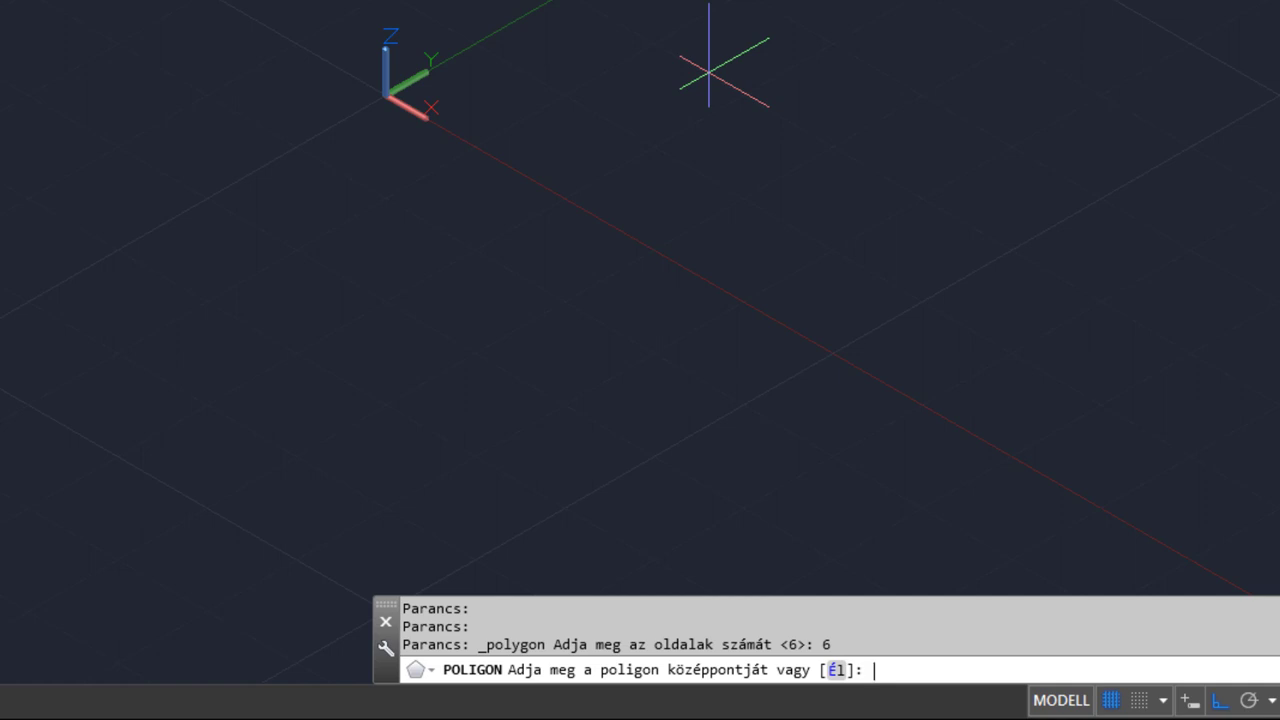
pyautogui.click(727, 90)
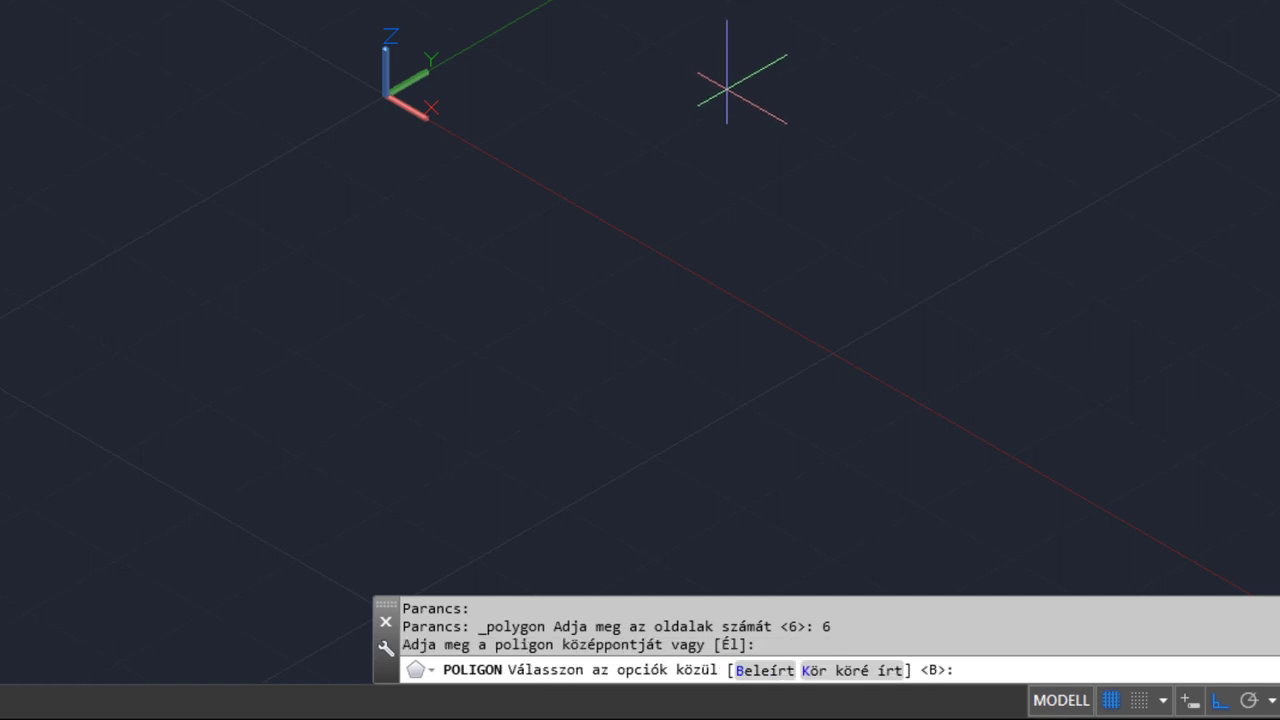
pyautogui.press('Return')
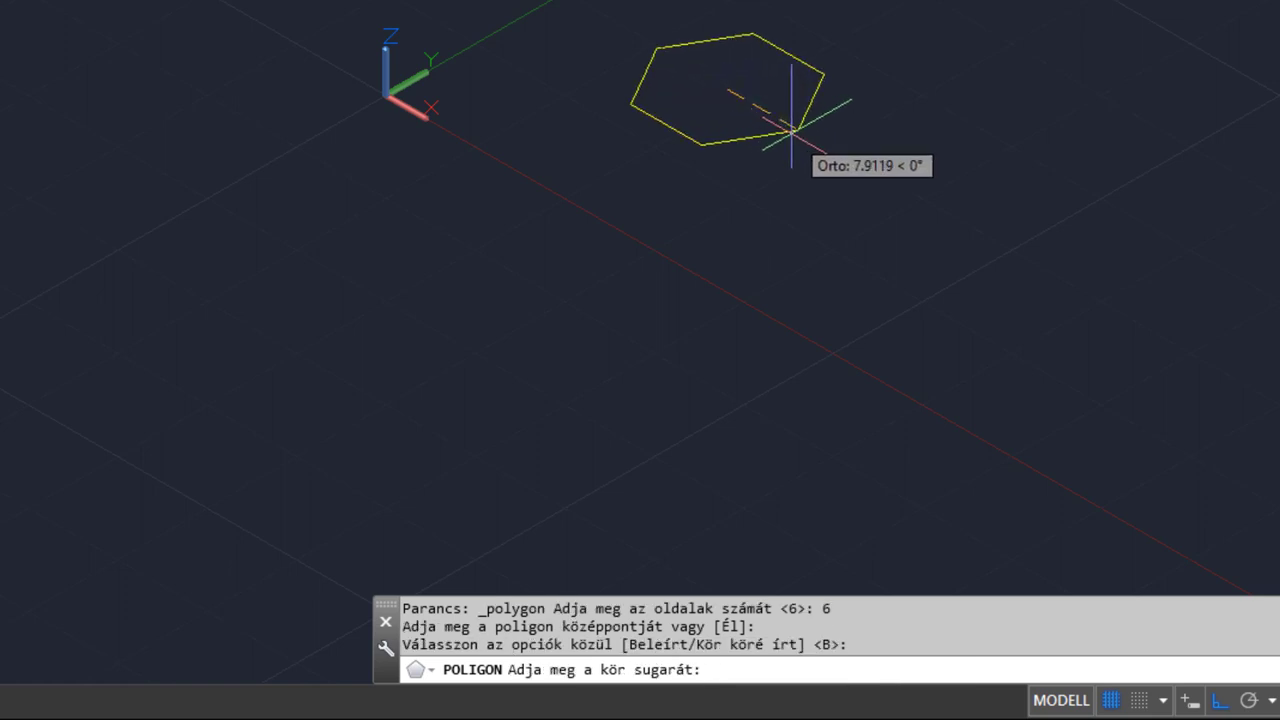
pyautogui.write('5')
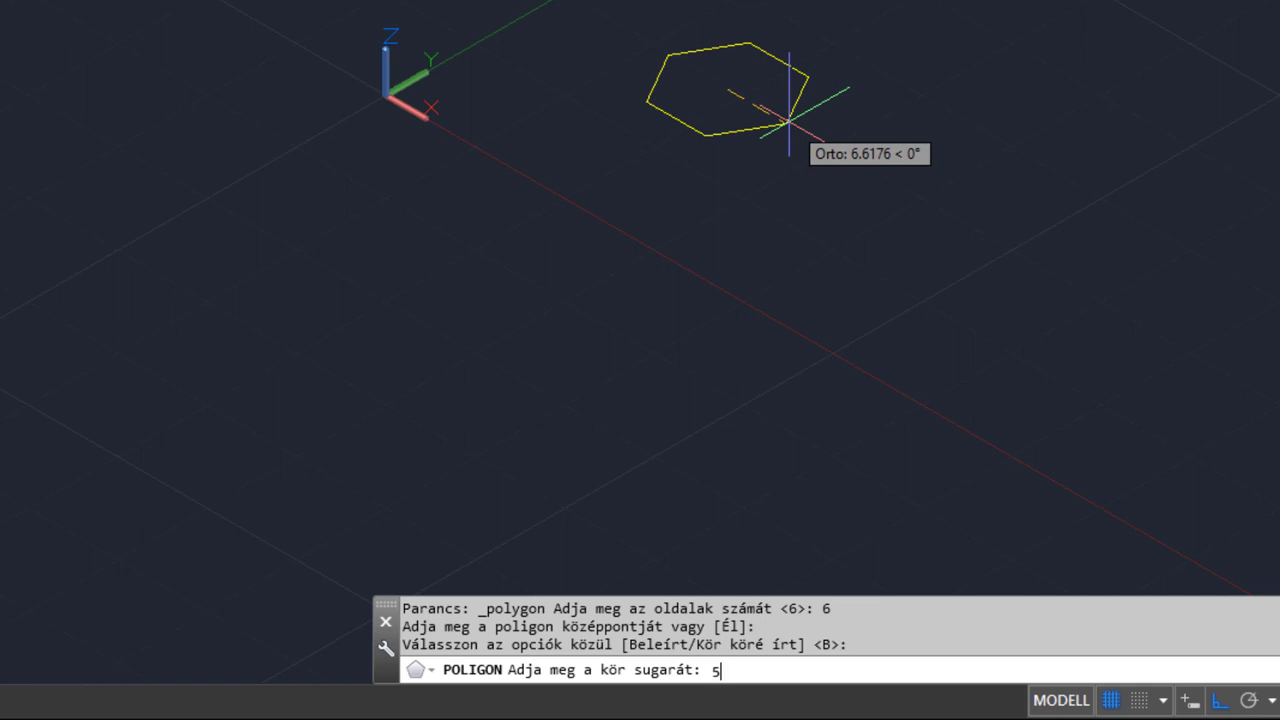
pyautogui.press('Return')
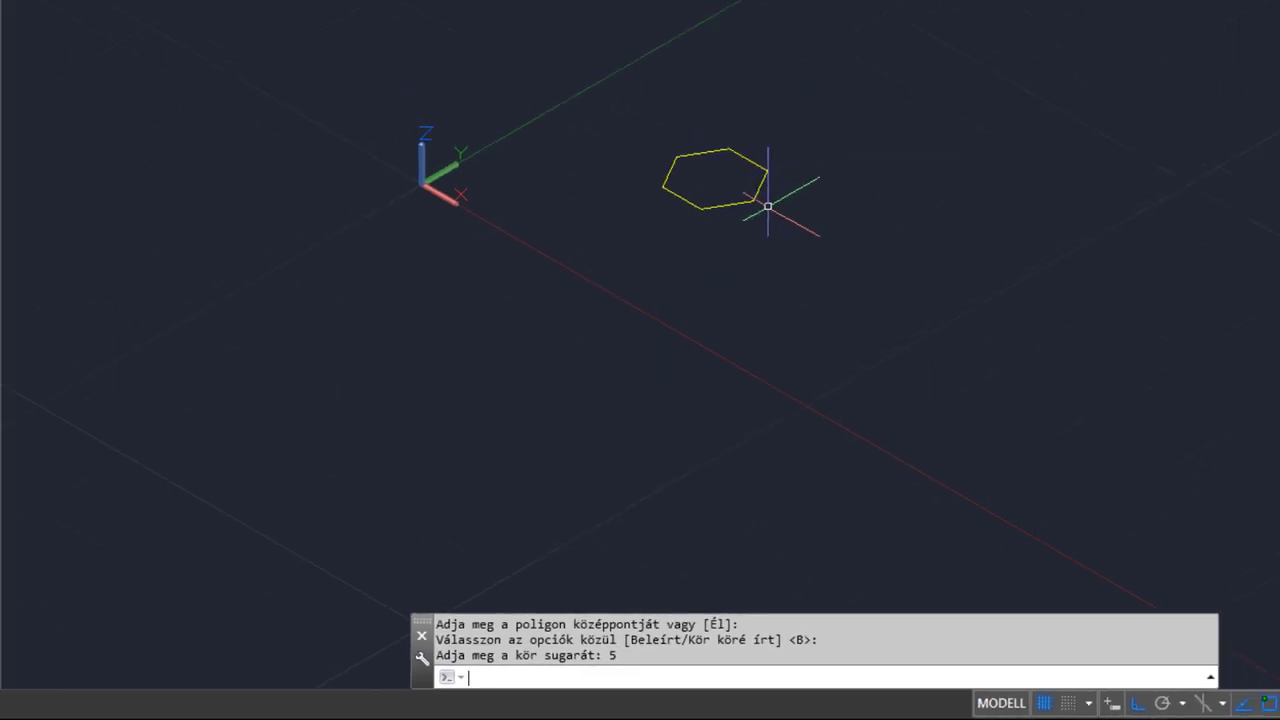
# - Draw a three-point arc below and to the right of the hexagon
pyautogui.scroll(-2, 742, 408)
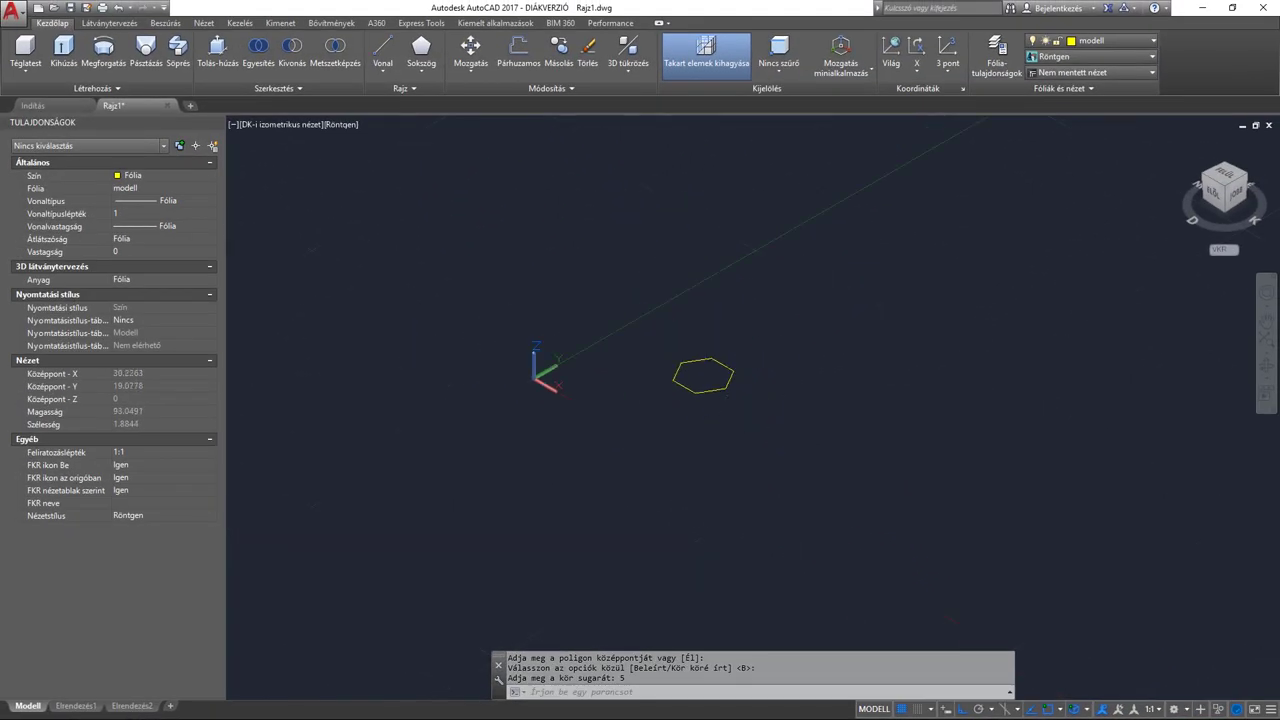
pyautogui.moveTo(783, 437); pyautogui.dragTo(674, 417, button='middle')
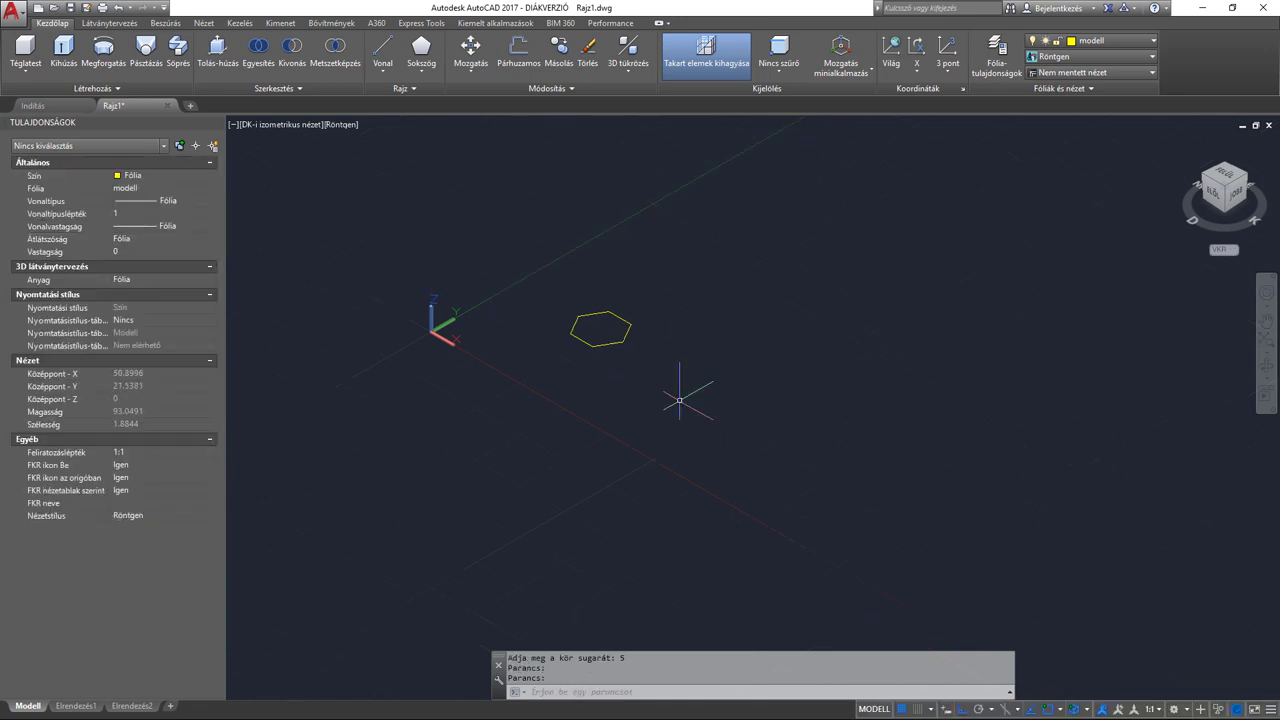
pyautogui.write('I')
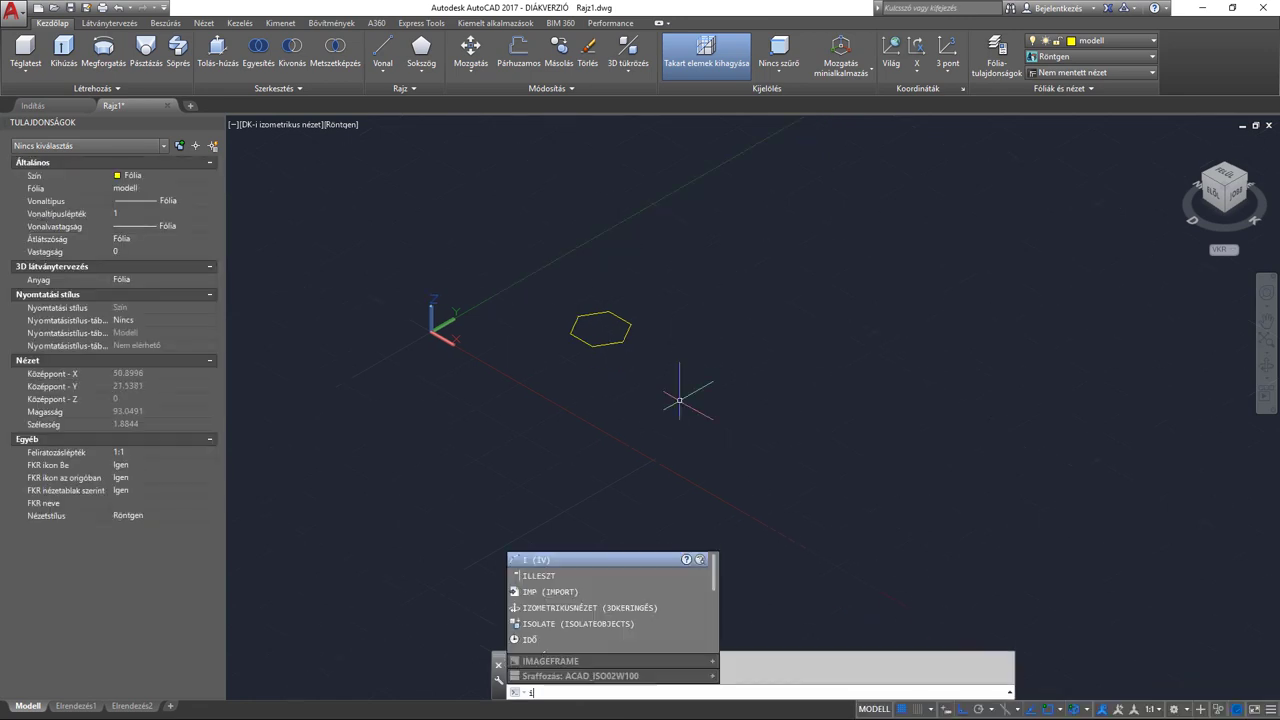
pyautogui.press('Return')
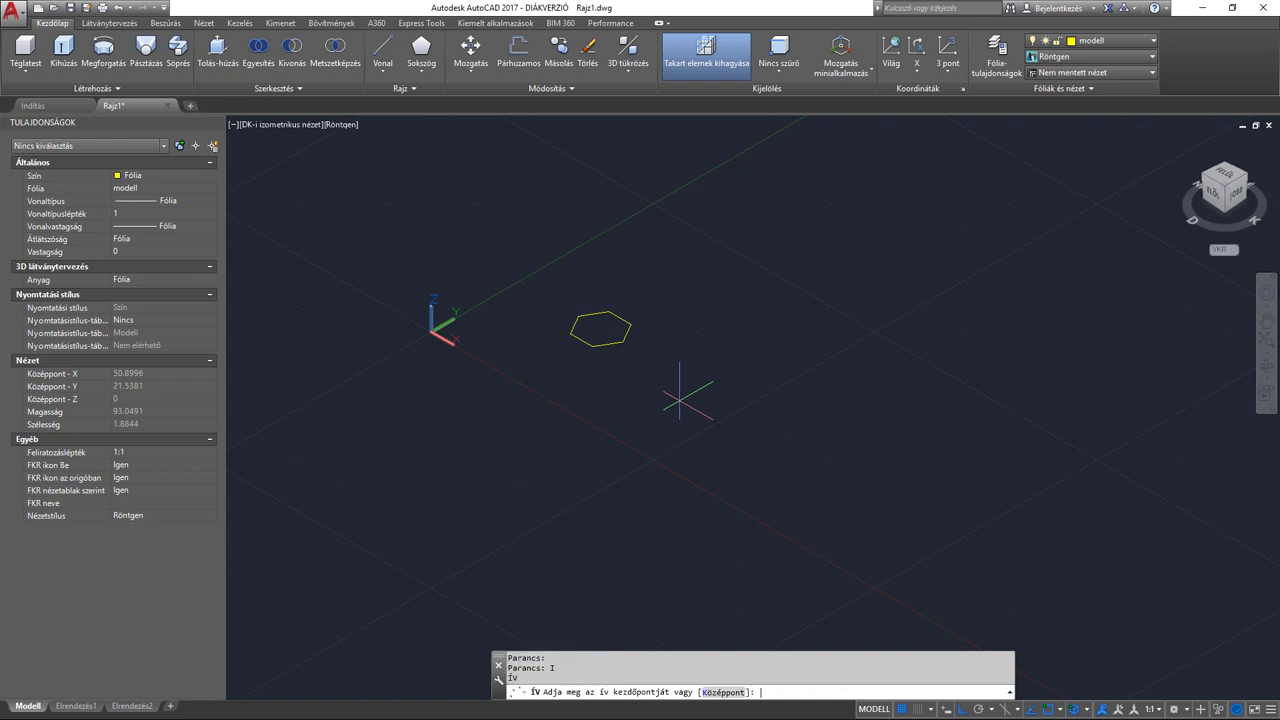
pyautogui.click(521, 501)
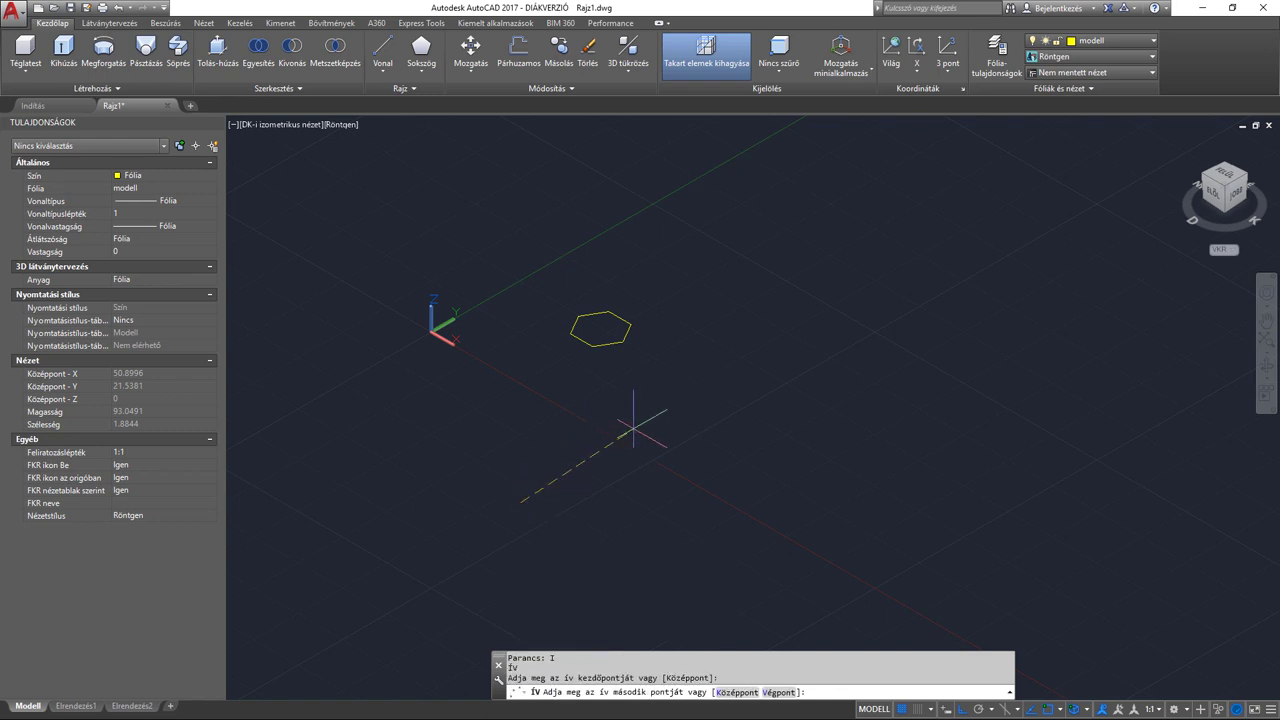
pyautogui.click(704, 408)
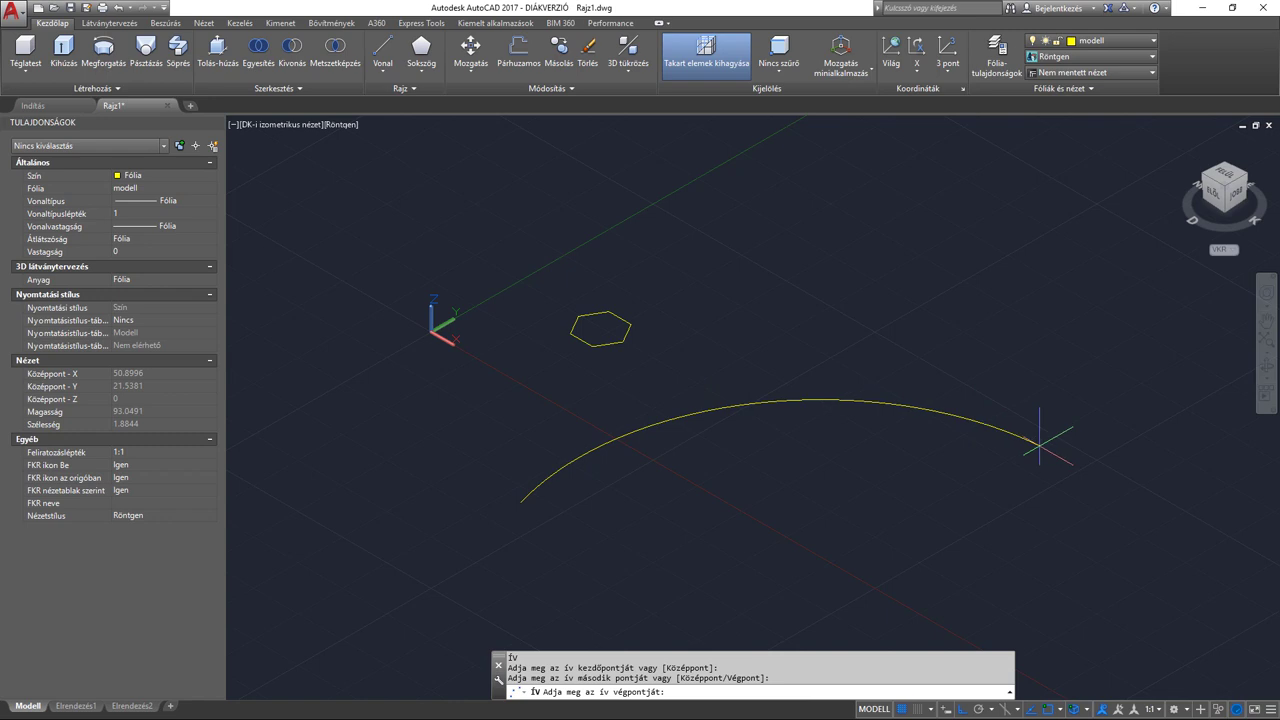
pyautogui.click(1040, 445)
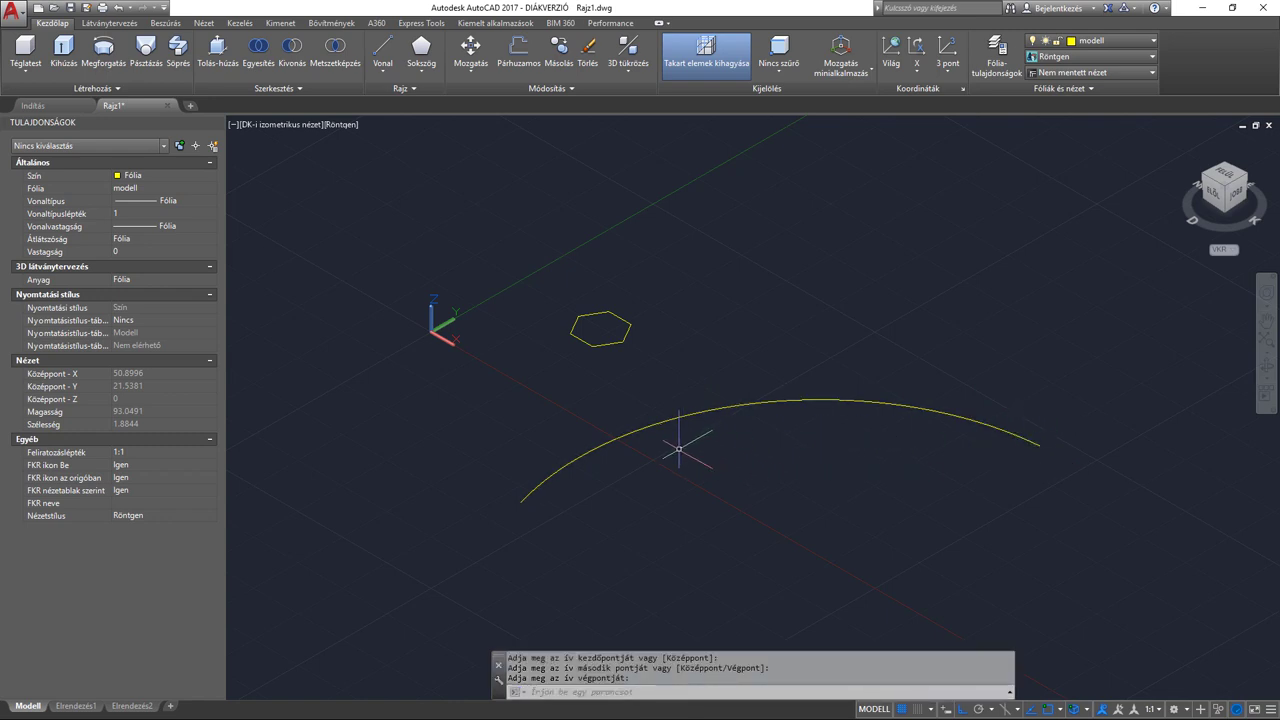
pyautogui.moveTo(640, 382); pyautogui.dragTo(644, 374, button='middle')
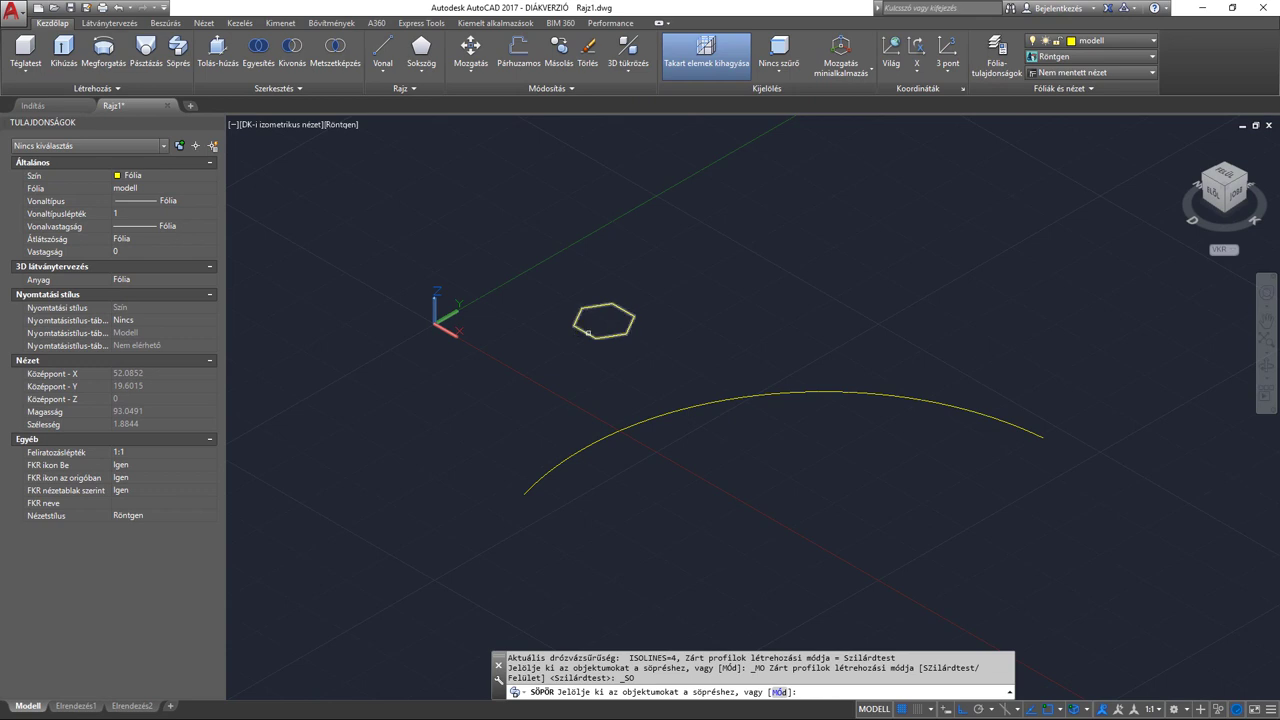
# - Sweep the hexagon profile along the arc path with a 180-degree twist
pyautogui.click(588, 332)
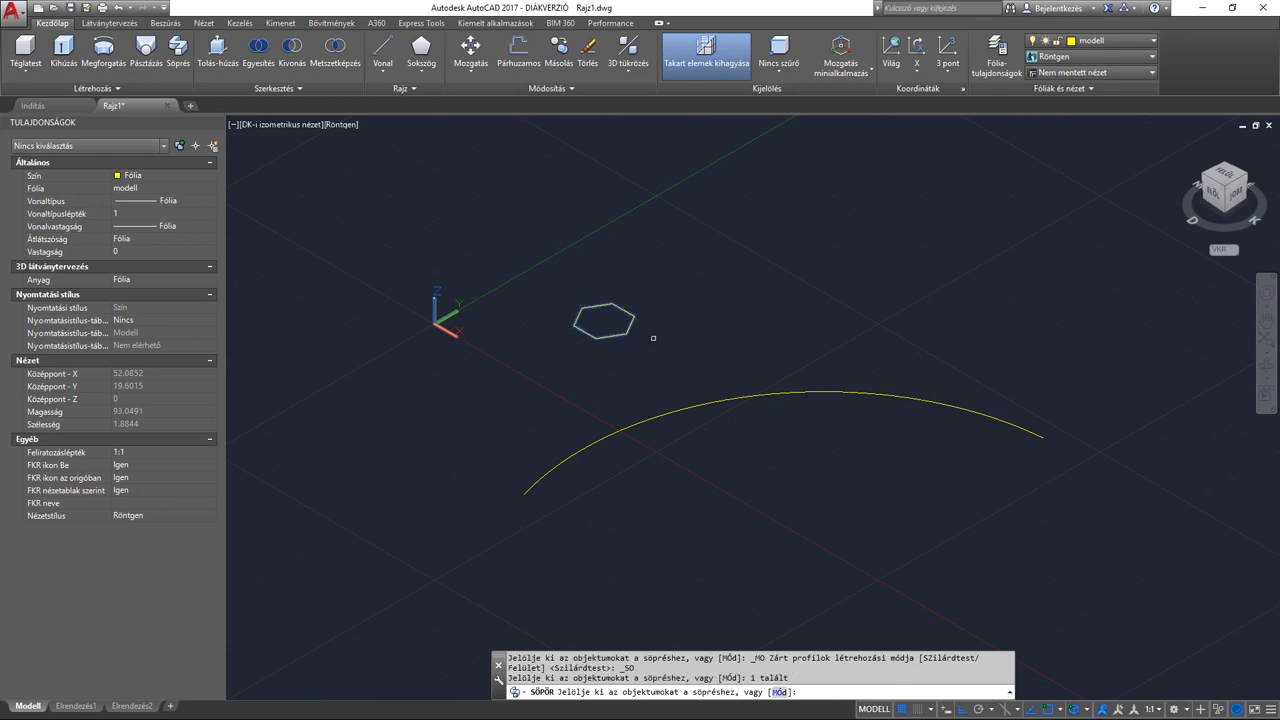
pyautogui.press('Return')
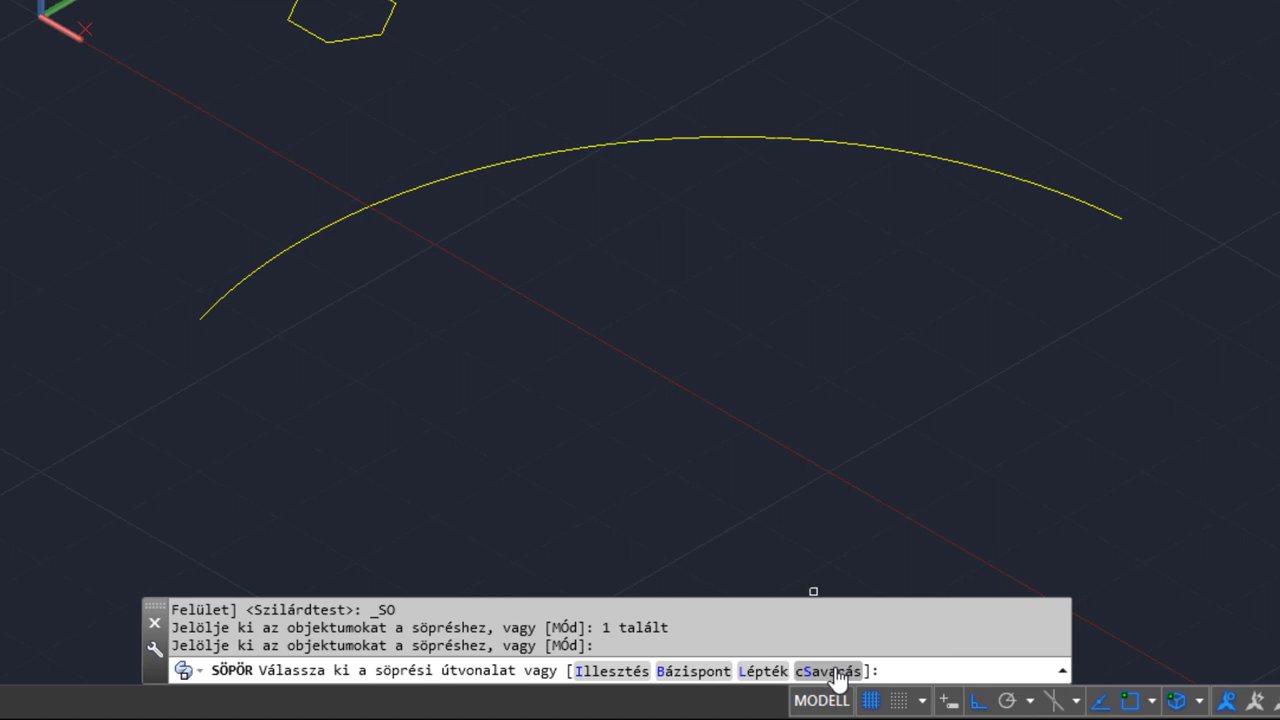
pyautogui.click(836, 672)
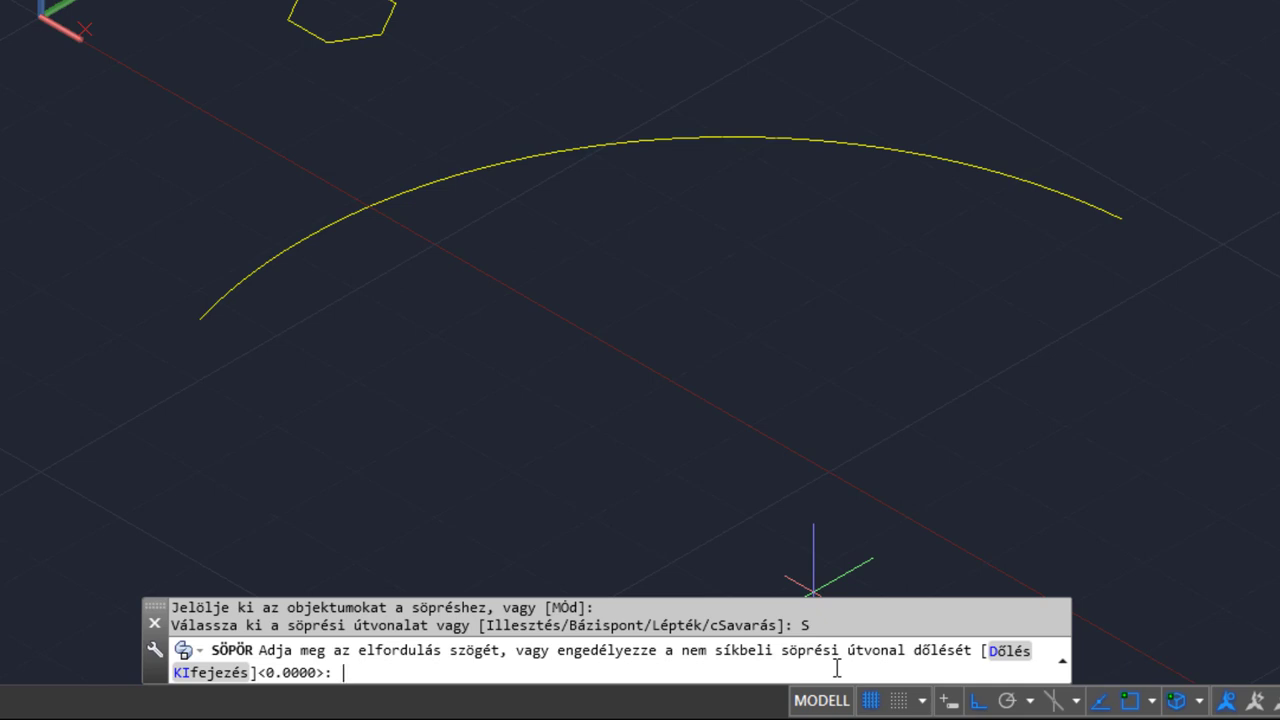
pyautogui.write('180')
pyautogui.press('Return')
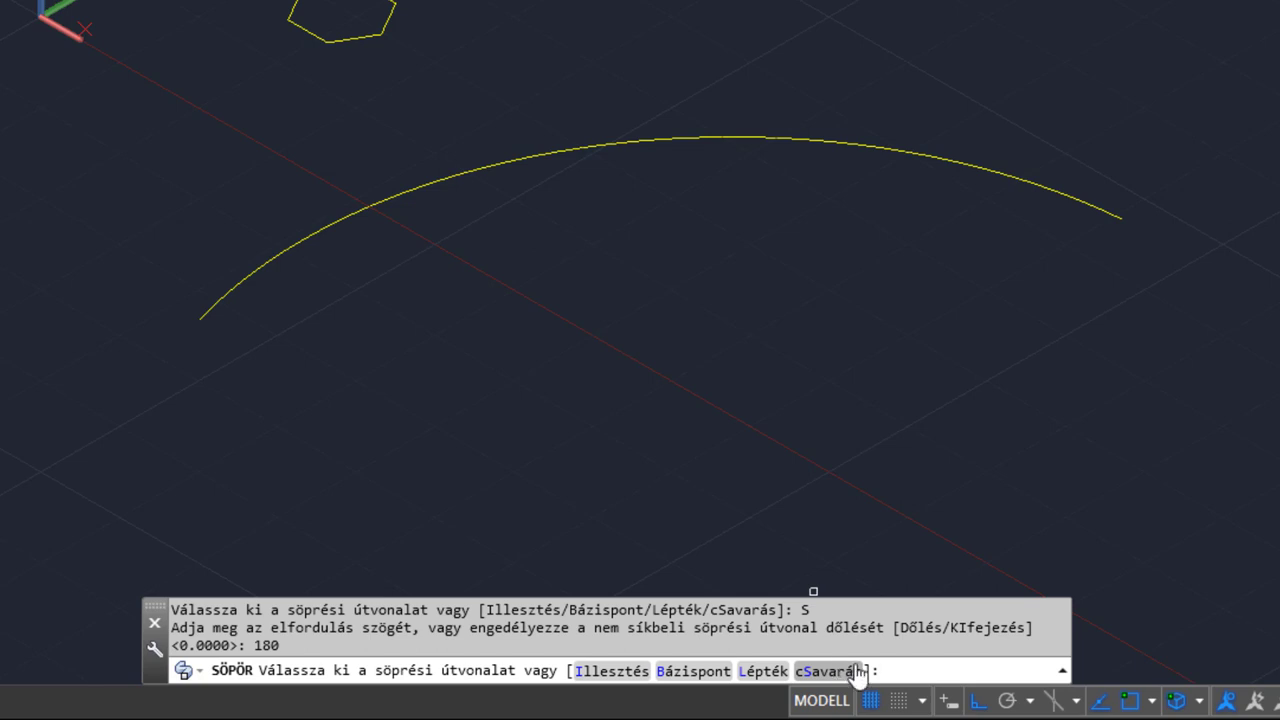
pyautogui.click(201, 308)
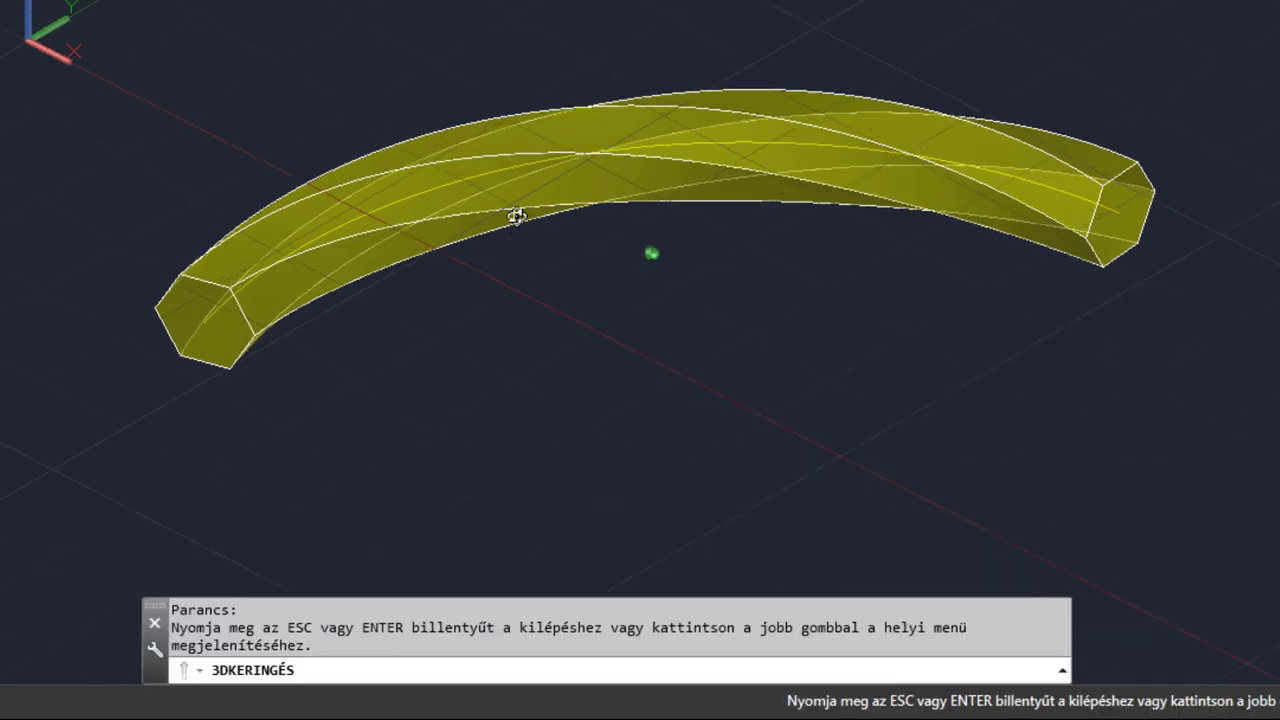
# - Switch the visual style to Shaded with Edges
pyautogui.moveTo(517, 214)
pyautogui.keyDown('shift'); pyautogui.mouseDown(button='middle')
pyautogui.moveTo(537, 134)
pyautogui.moveTo(326, 240)
pyautogui.mouseUp(button='middle'); pyautogui.keyUp('shift')
pyautogui.scroll(3, 329, 241)
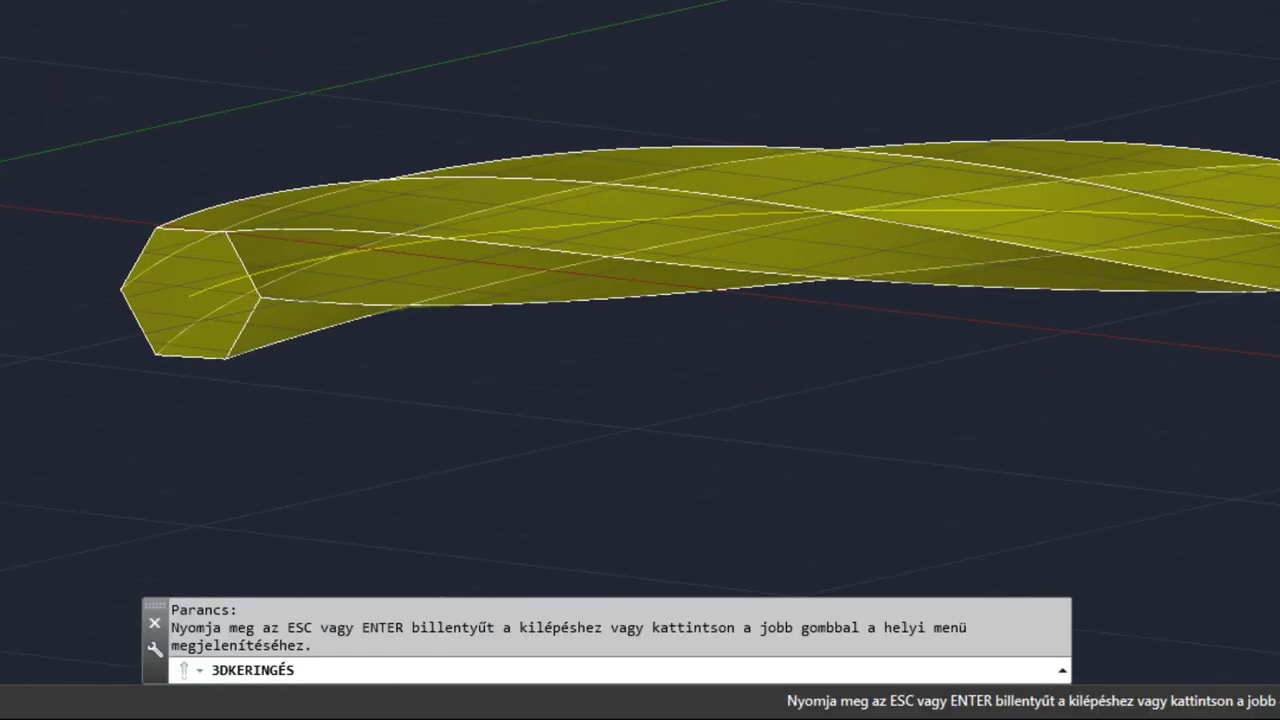
pyautogui.press('Escape')
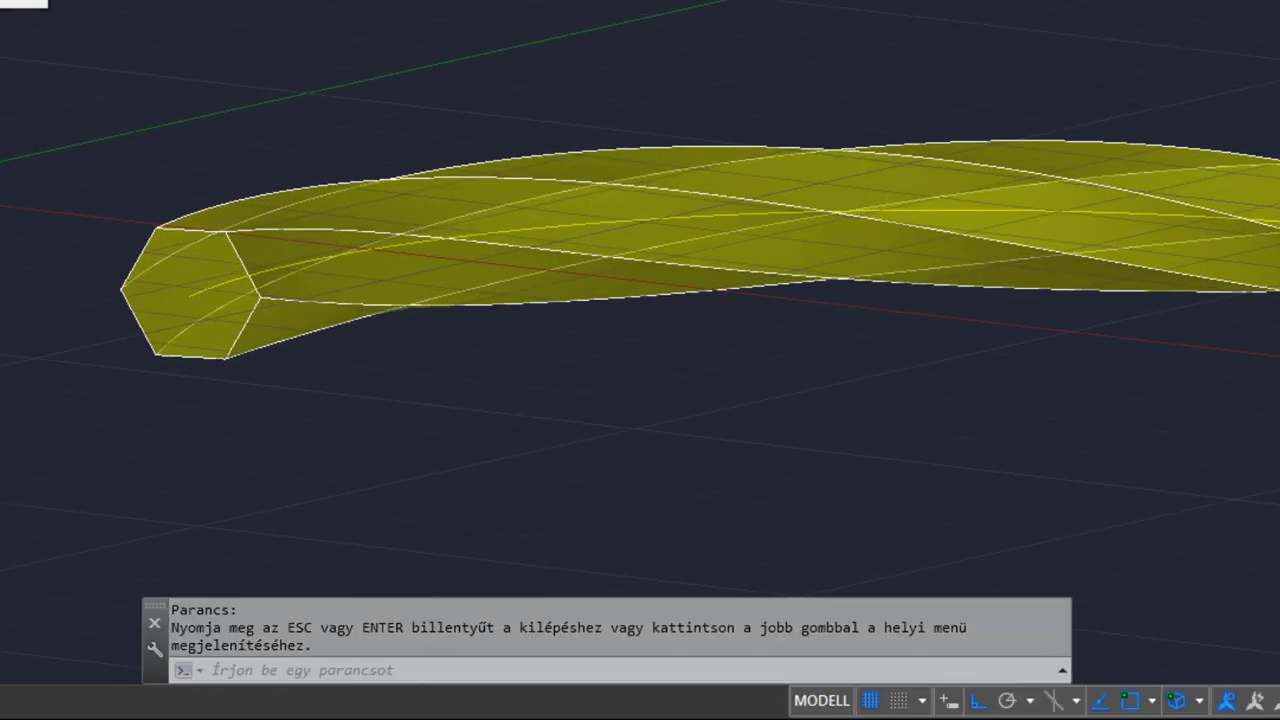
pyautogui.click(24, 4)
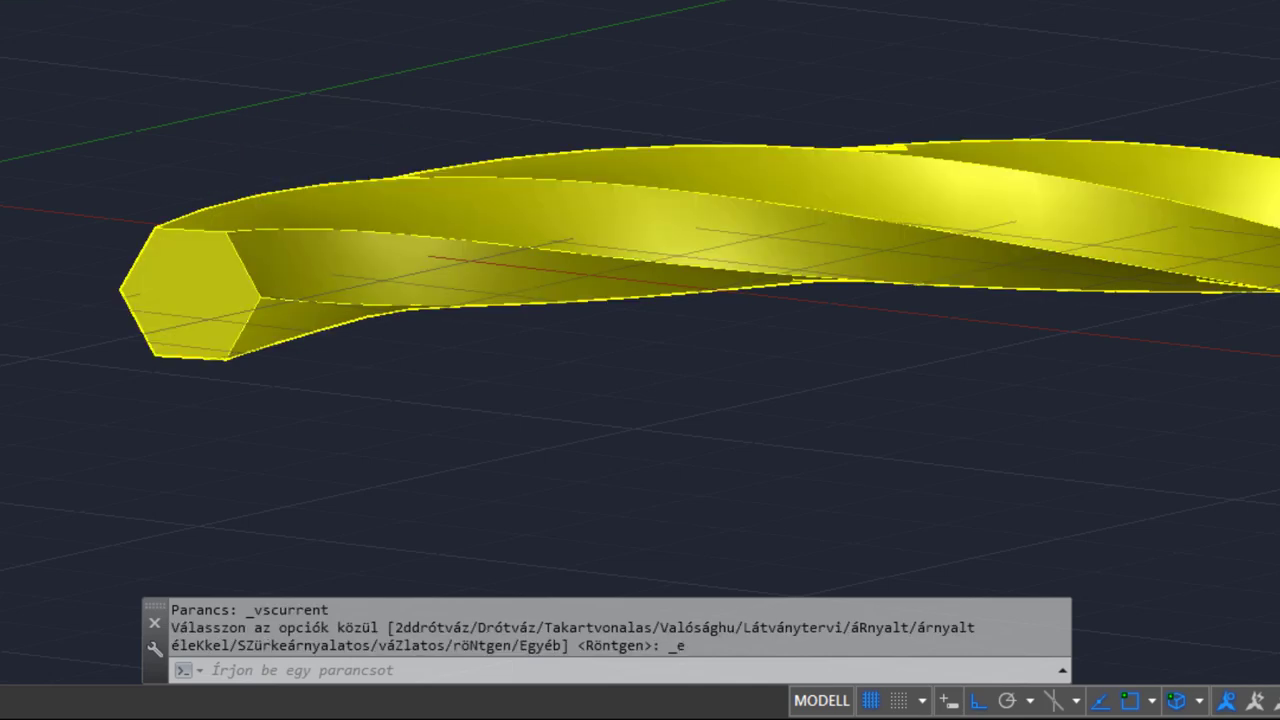
# - Orbit around the twisted bar from several angles, ending with a view from above
pyautogui.keyDown('shift'); pyautogui.moveTo(554, 129); pyautogui.dragTo(620, 404, button='middle'); pyautogui.keyUp('shift')
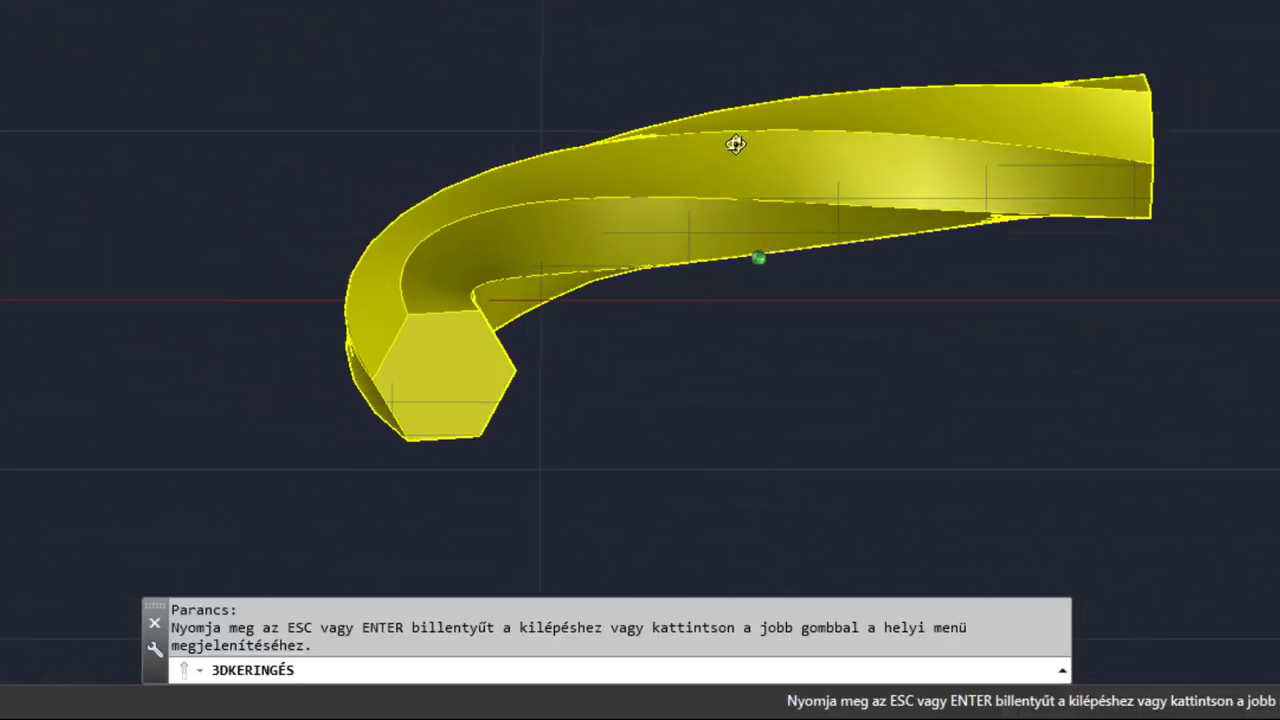
pyautogui.moveTo(620, 404)
pyautogui.mouseDown()
pyautogui.moveTo(403, 417)
pyautogui.moveTo(566, 426)
pyautogui.moveTo(551, 474)
pyautogui.mouseUp()
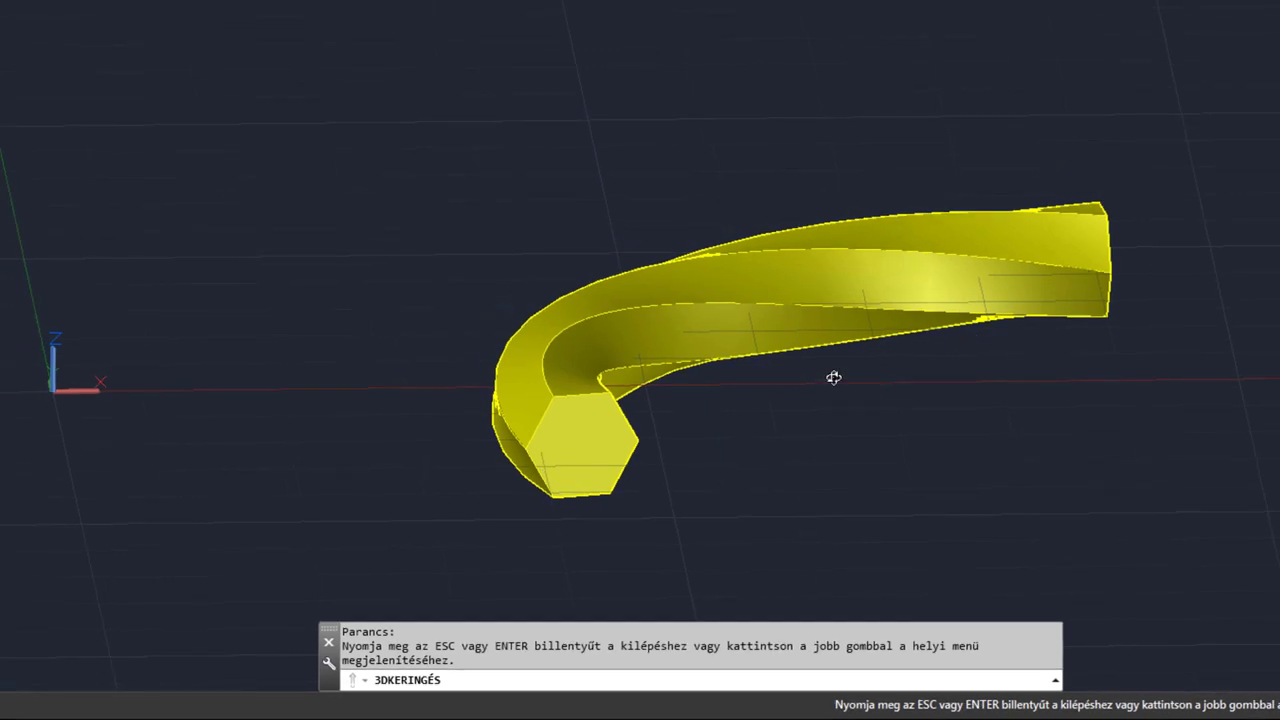
pyautogui.moveTo(829, 381); pyautogui.dragTo(607, 400)
pyautogui.moveTo(916, 400)
pyautogui.mouseDown()
pyautogui.moveTo(517, 397)
pyautogui.moveTo(777, 389)
pyautogui.moveTo(823, 349)
pyautogui.moveTo(829, 383)
pyautogui.moveTo(766, 280)
pyautogui.moveTo(871, 240)
pyautogui.moveTo(905, 204)
pyautogui.moveTo(746, 280)
pyautogui.mouseUp()
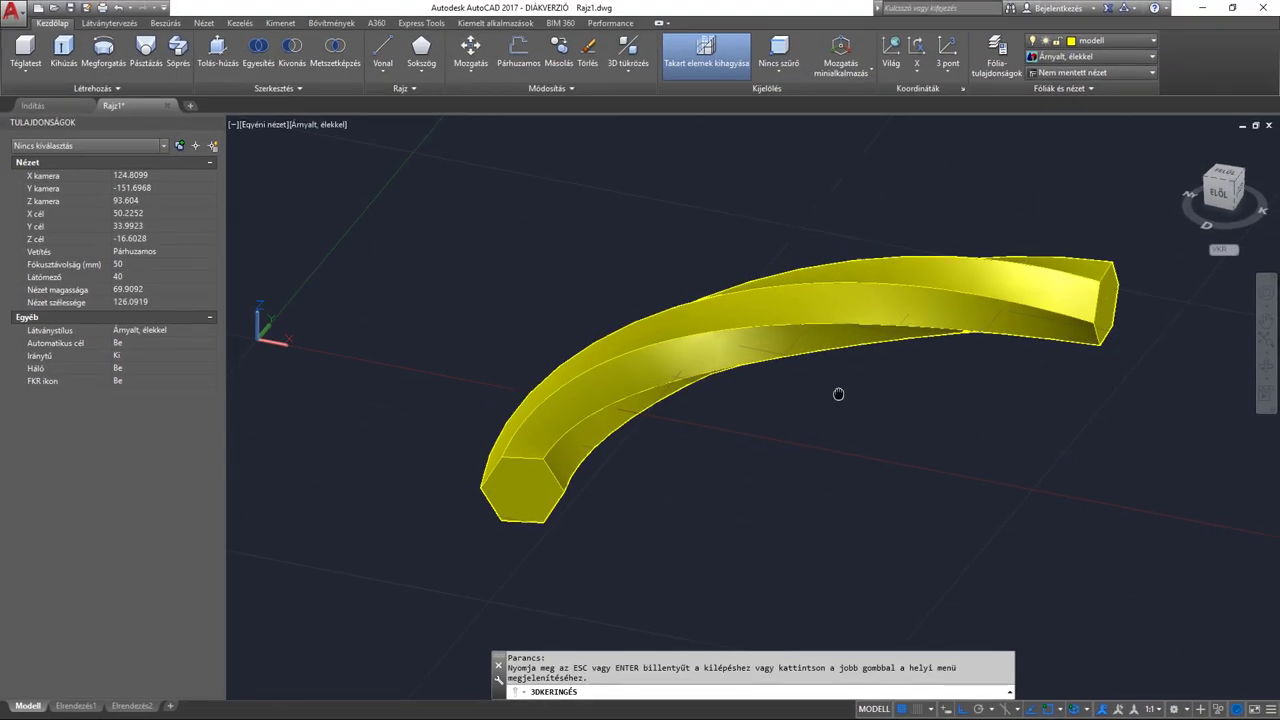
pyautogui.moveTo(838, 394); pyautogui.dragTo(841, 441)
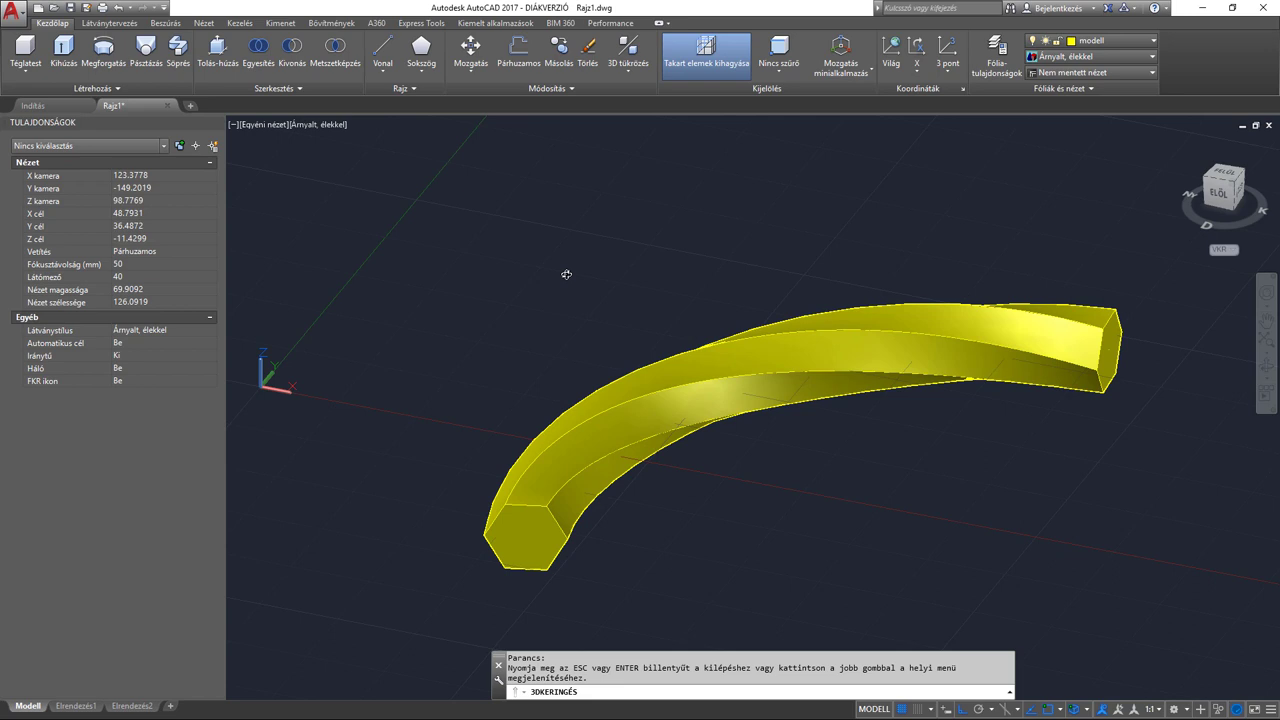
# - Undo the sweep so only the hexagon and arc remain
pyautogui.press('Escape')
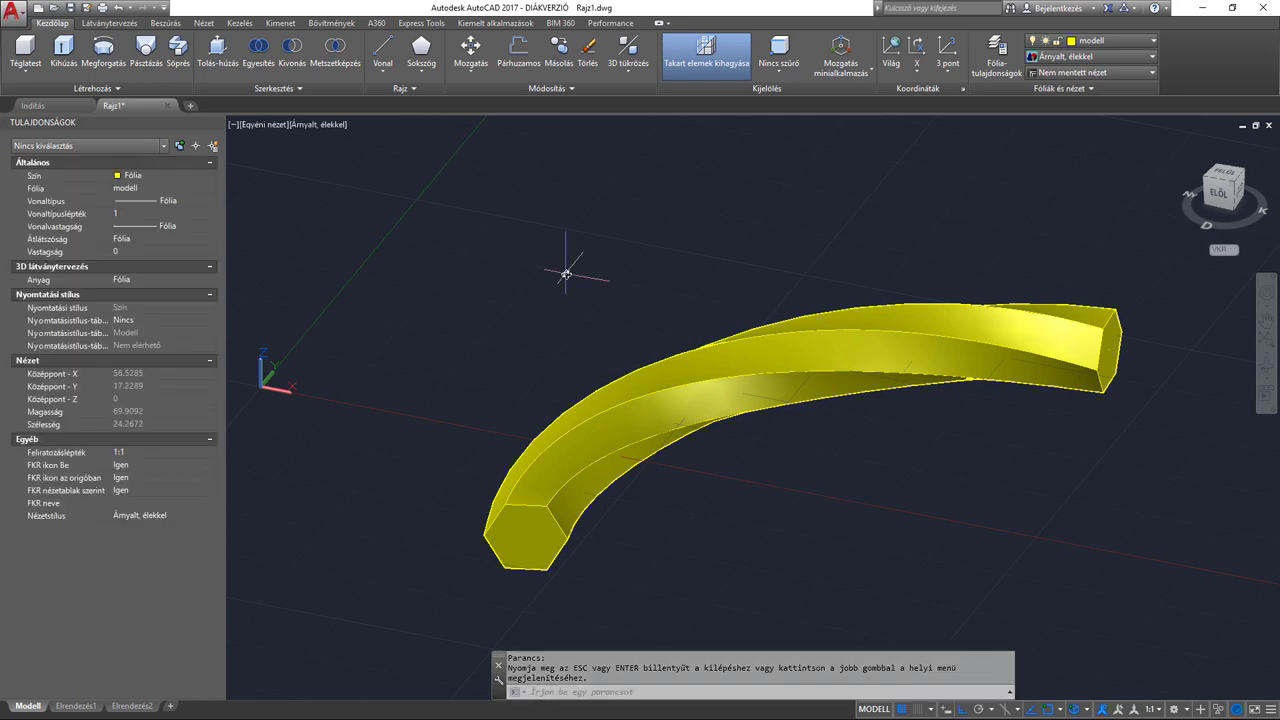
pyautogui.hotkey('ctrl', 'z')
pyautogui.hotkey('ctrl', 'z')
pyautogui.hotkey('ctrl', 'z')
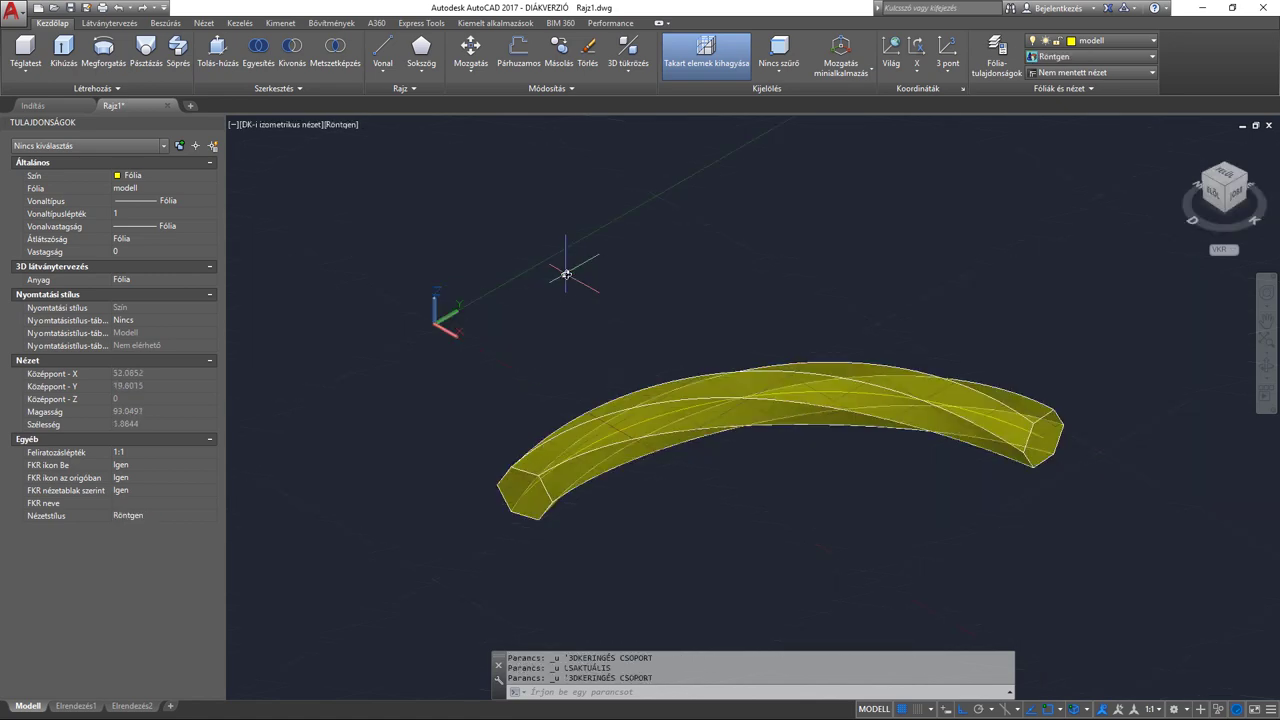
pyautogui.hotkey('ctrl', 'z')
pyautogui.moveTo(564, 351); pyautogui.dragTo(572, 350, button='middle')
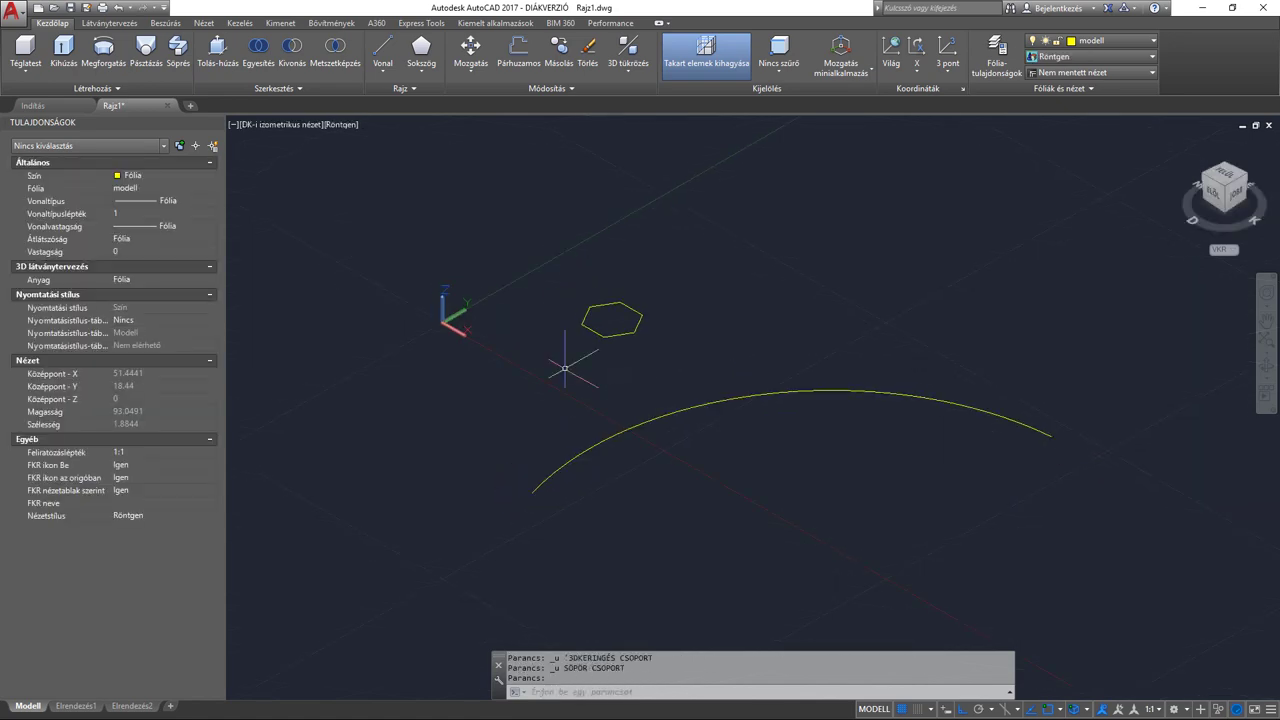
# - Set the DELOBJ system variable to 0 so sweep profiles are kept
pyautogui.write('dDELETE')
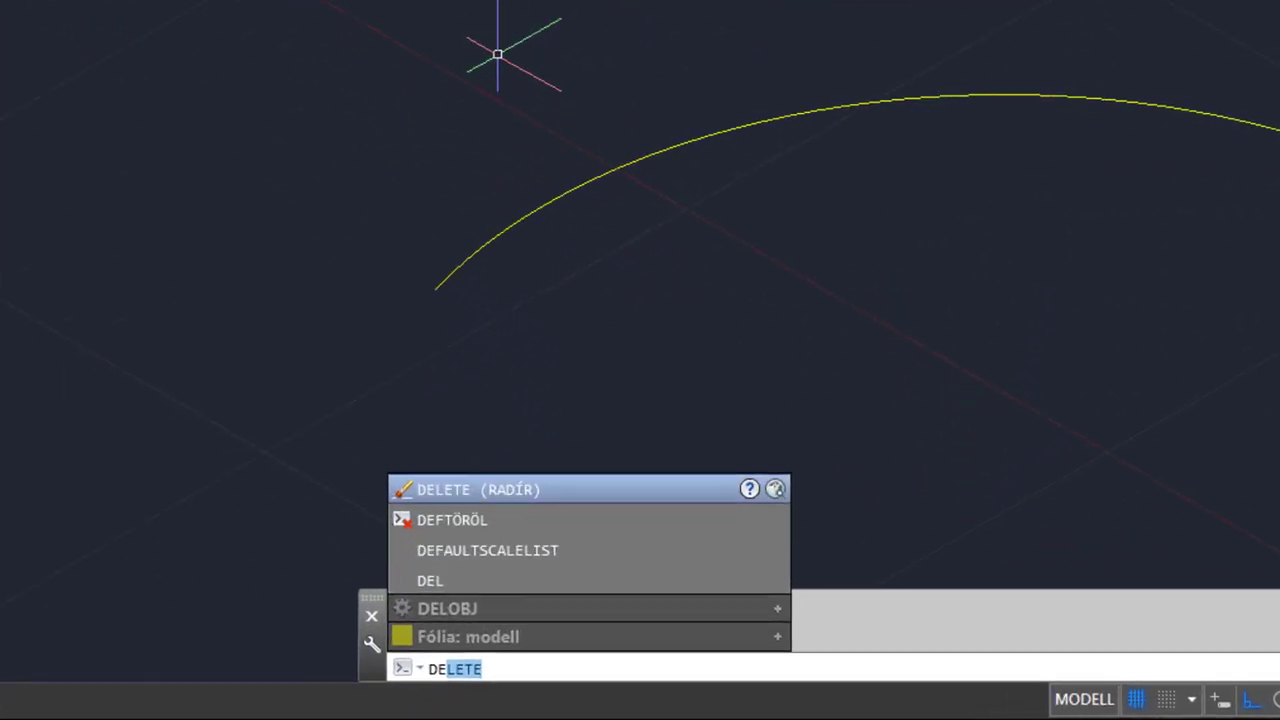
pyautogui.press('Down')
pyautogui.press('Down')
pyautogui.press('Down')
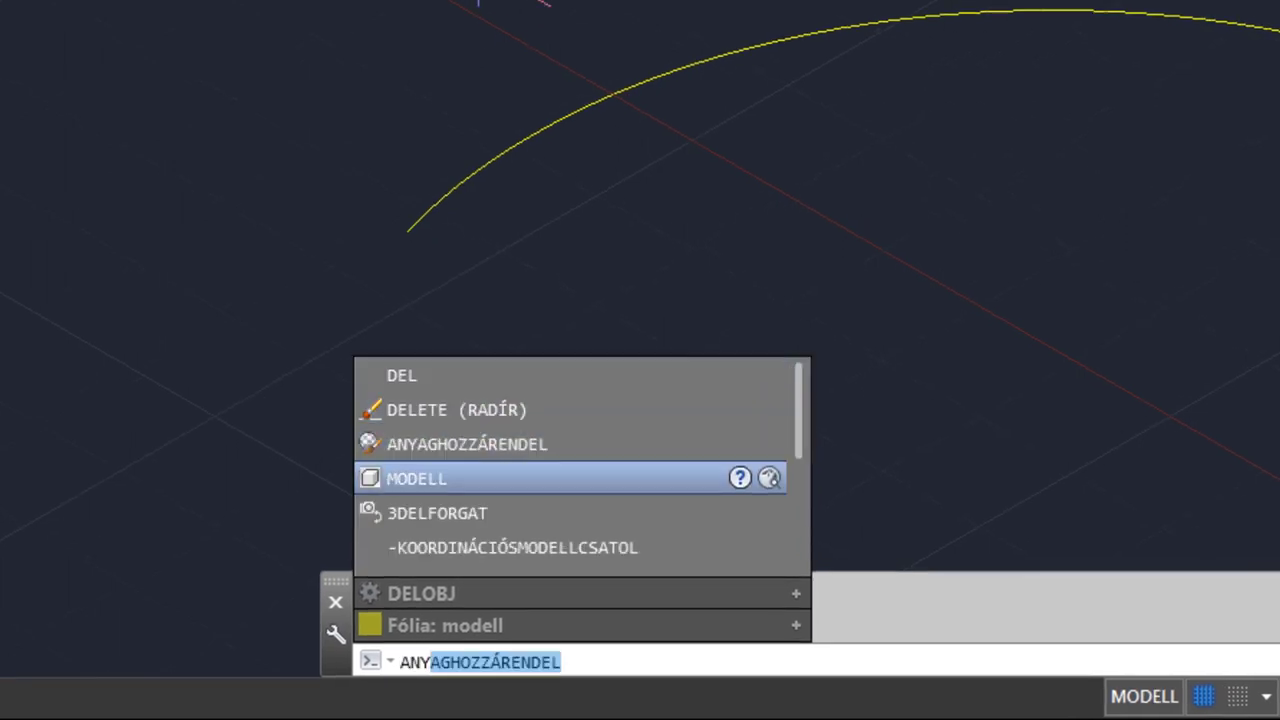
pyautogui.press('Down')
pyautogui.press('Down')
pyautogui.press('Down')
pyautogui.press('Down')
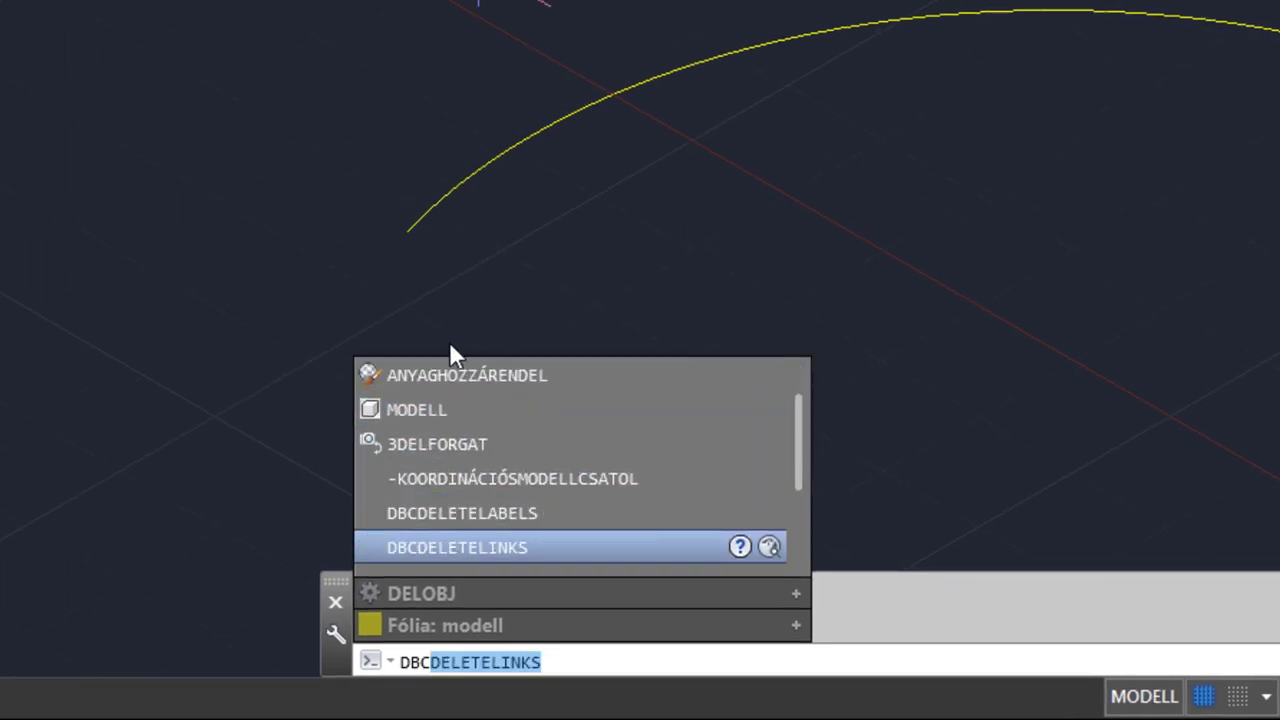
pyautogui.press('Down')
pyautogui.click(413, 592)
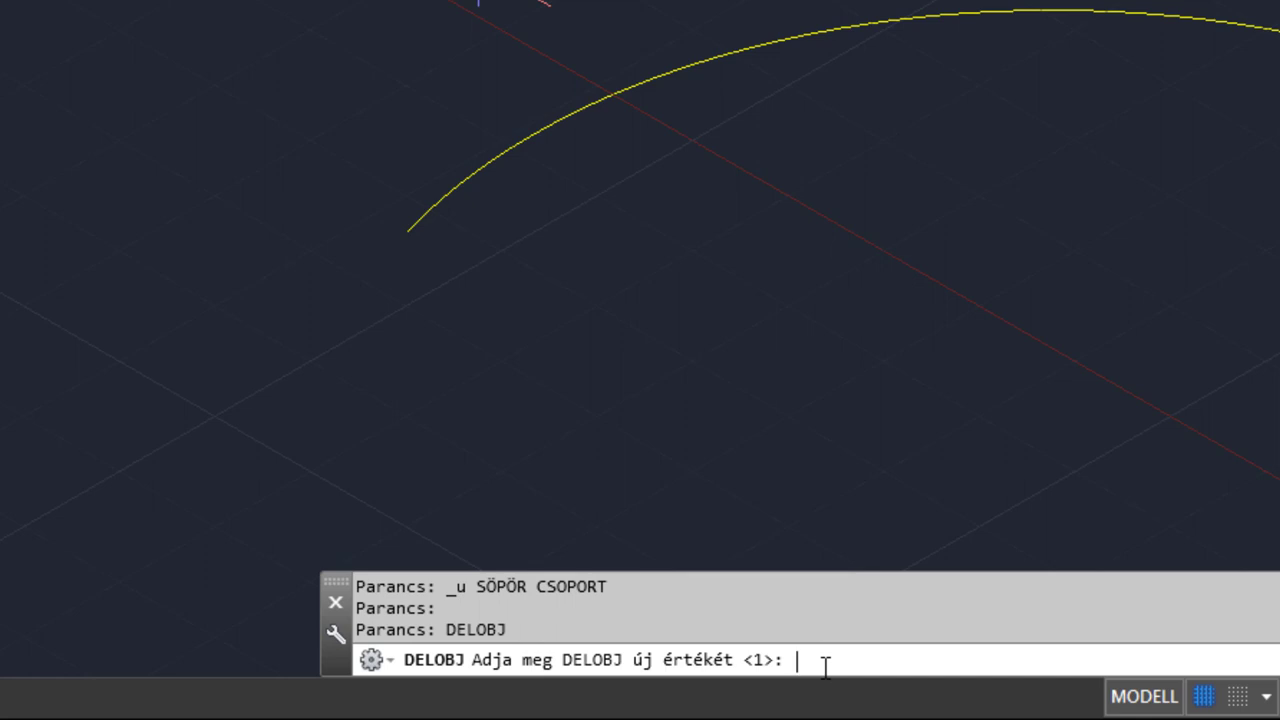
pyautogui.write('0')
pyautogui.press('Return')
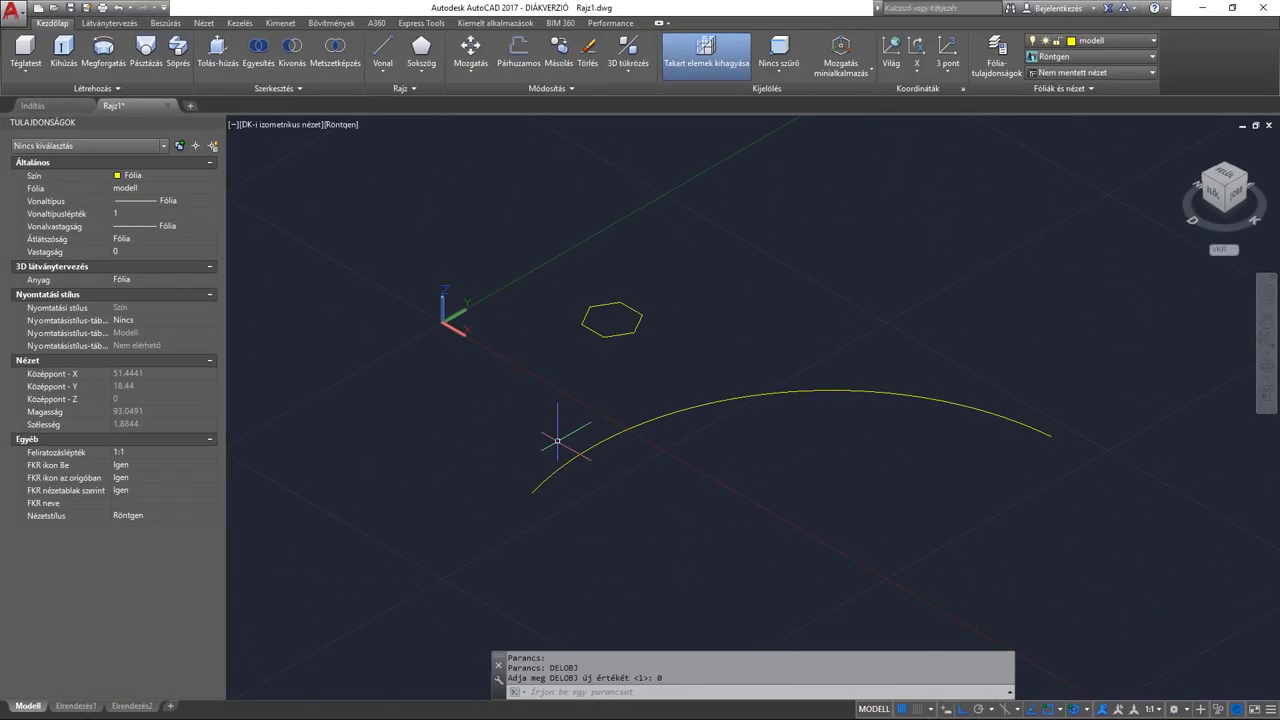
# - Sweep the hexagon along the arc with a 90-degree twist, then orbit to view it
pyautogui.click(178, 50)
pyautogui.click(616, 333)
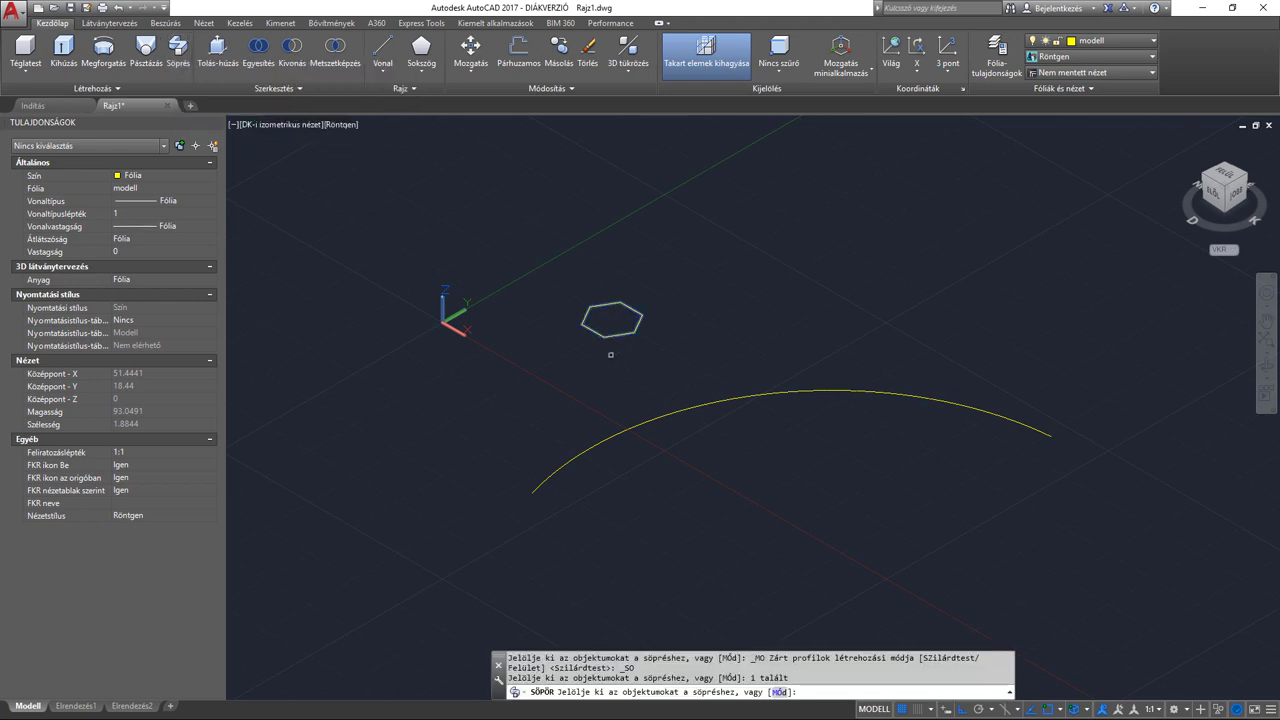
pyautogui.press('Return')
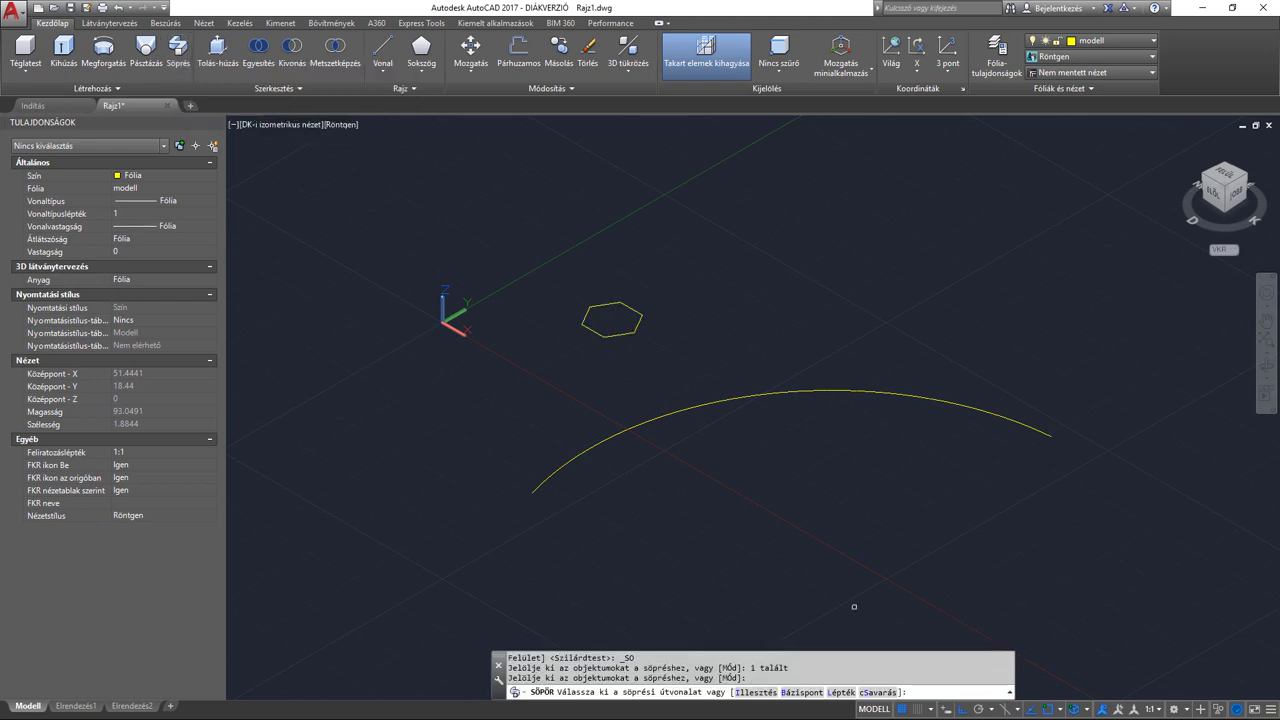
pyautogui.click(878, 692)
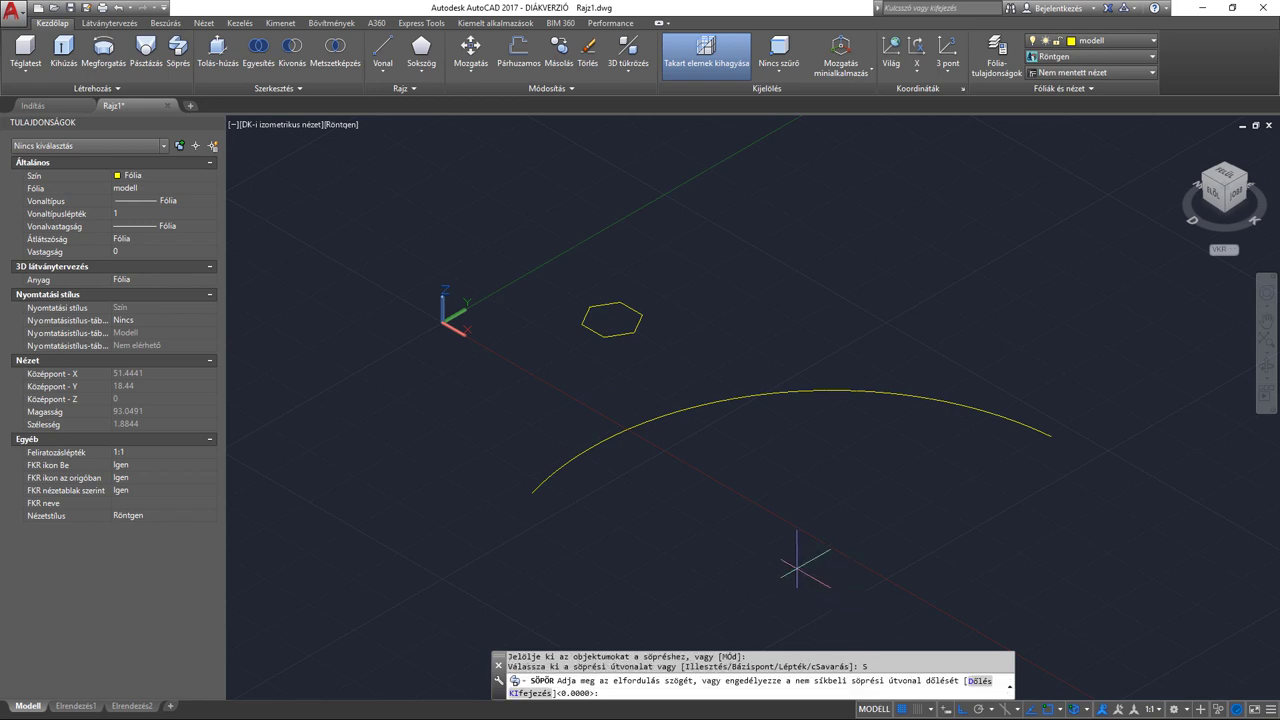
pyautogui.write('90')
pyautogui.press('Return')
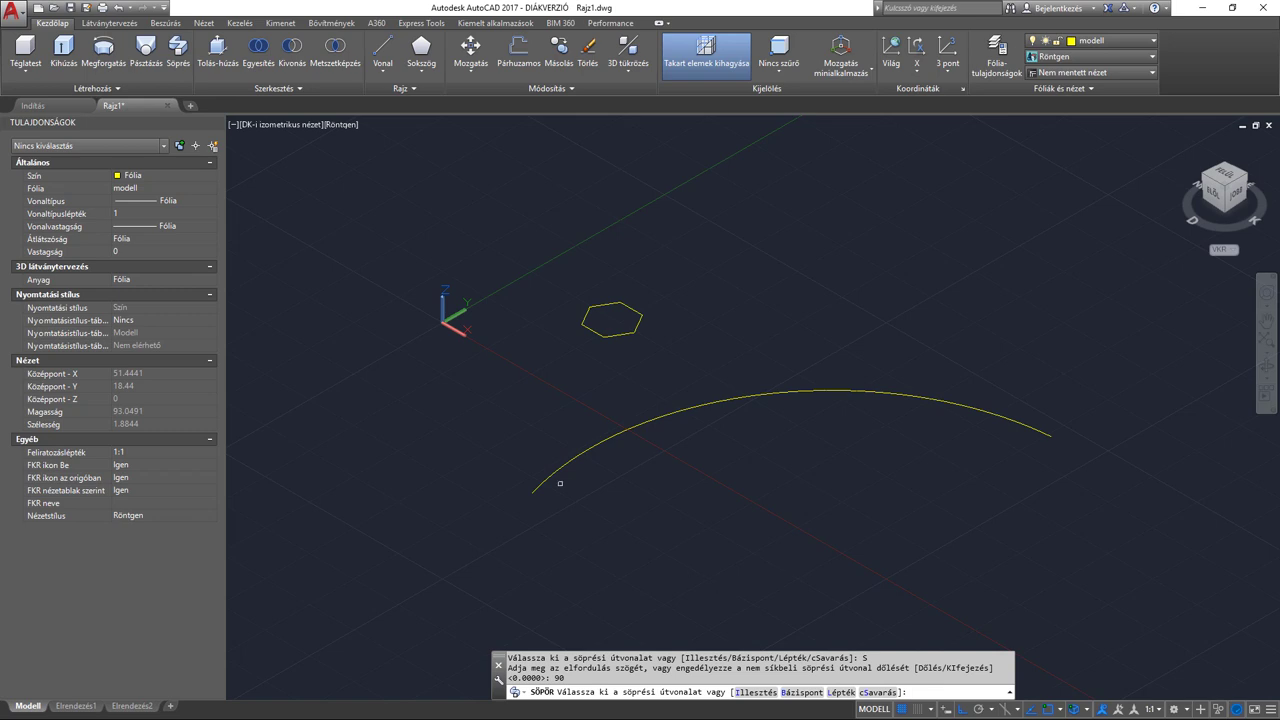
pyautogui.click(537, 489)
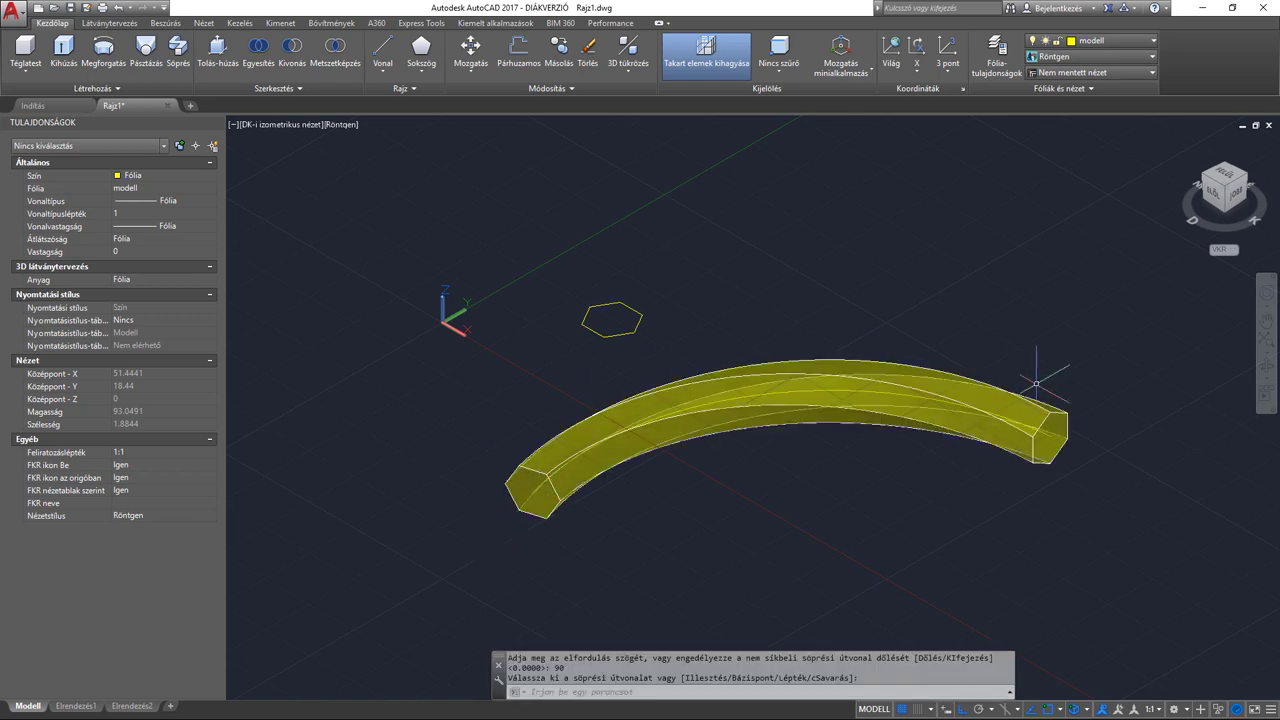
pyautogui.click(1267, 370)
pyautogui.moveTo(960, 450)
pyautogui.mouseDown()
pyautogui.moveTo(705, 411)
pyautogui.moveTo(925, 418)
pyautogui.moveTo(657, 286)
pyautogui.mouseUp()
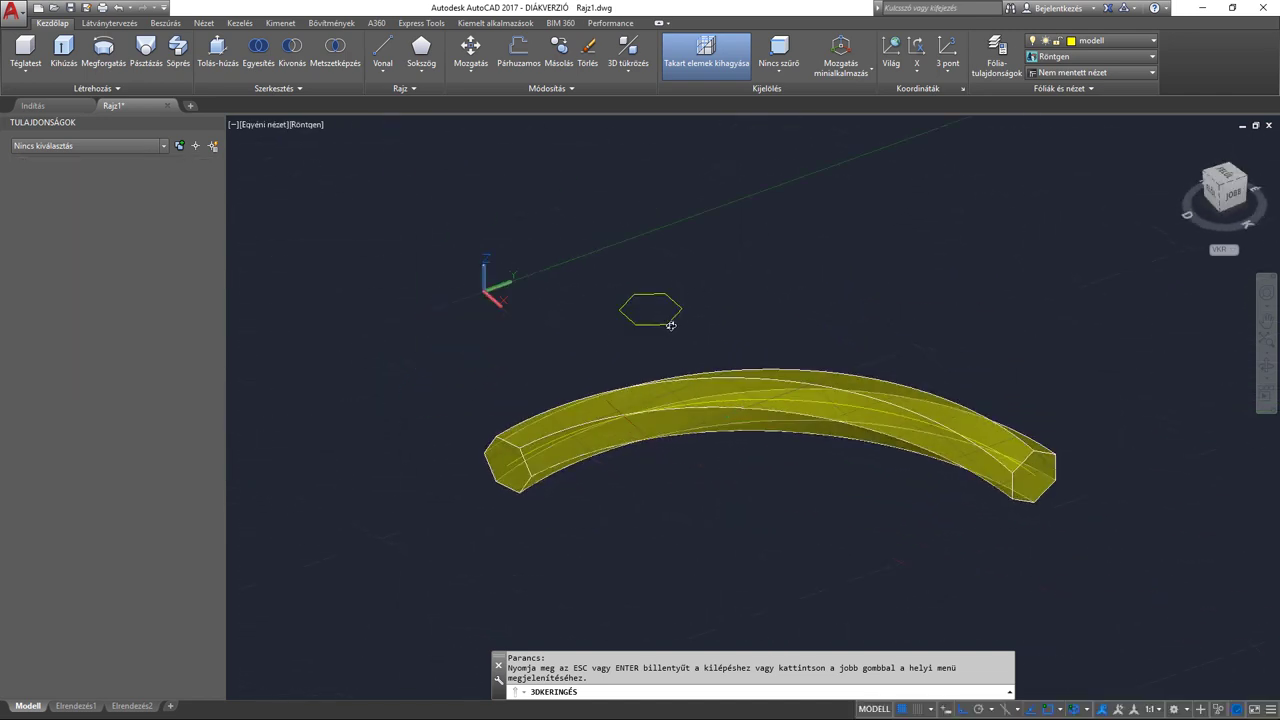
# - Zoom around the hexagon, then undo the view changes and the 90-degree twisted sweep
pyautogui.press('Escape')
pyautogui.scroll(5, 665, 315)
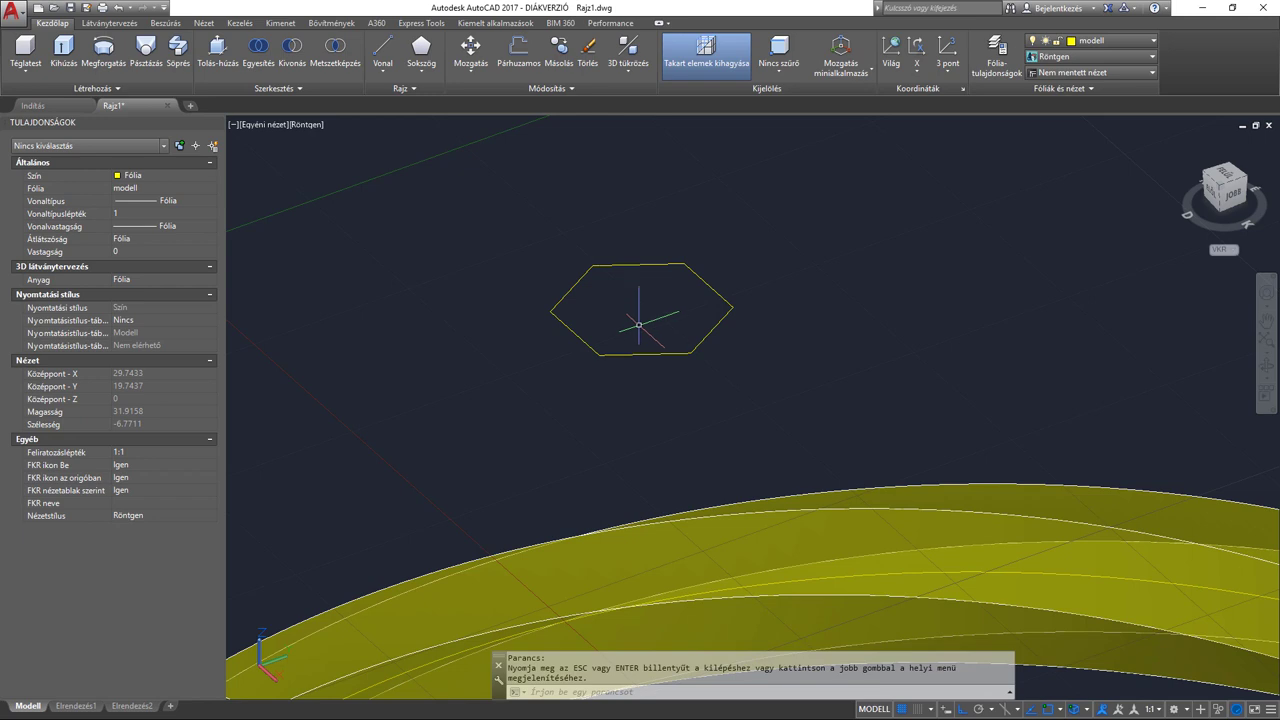
pyautogui.scroll(-4, 632, 323)
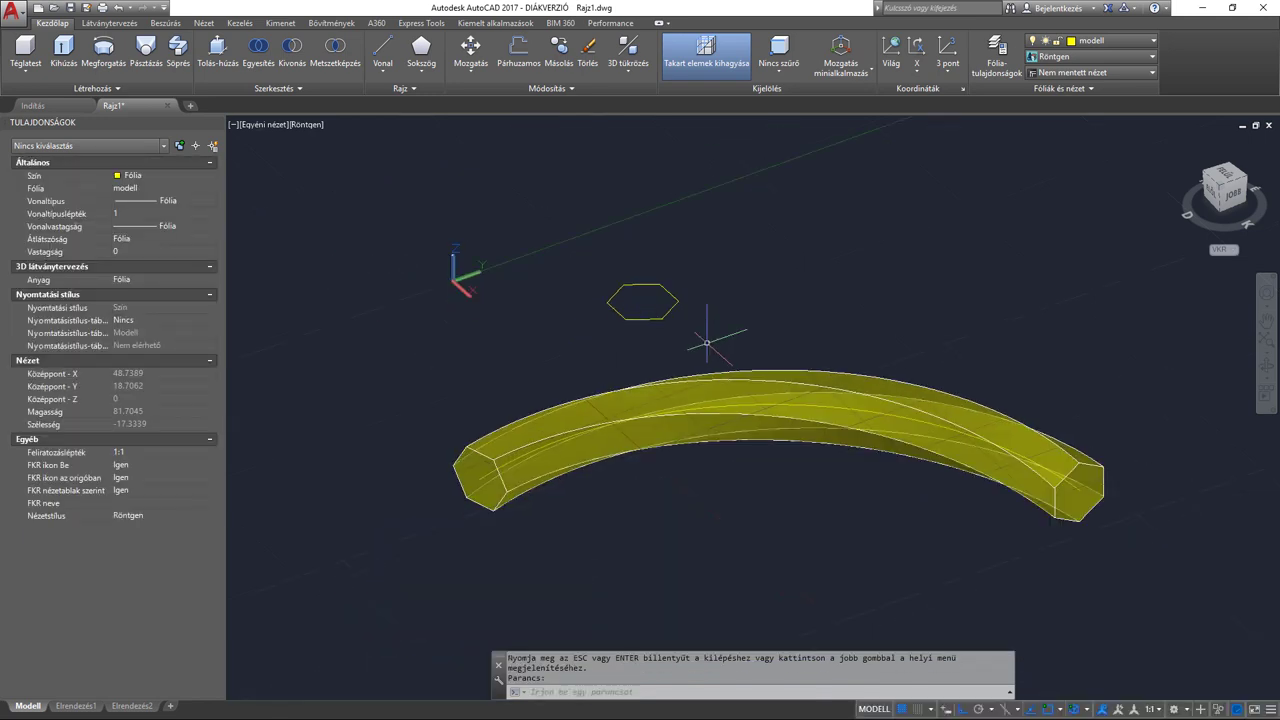
pyautogui.hotkey('ctrl', 'z')
pyautogui.hotkey('ctrl', 'z')
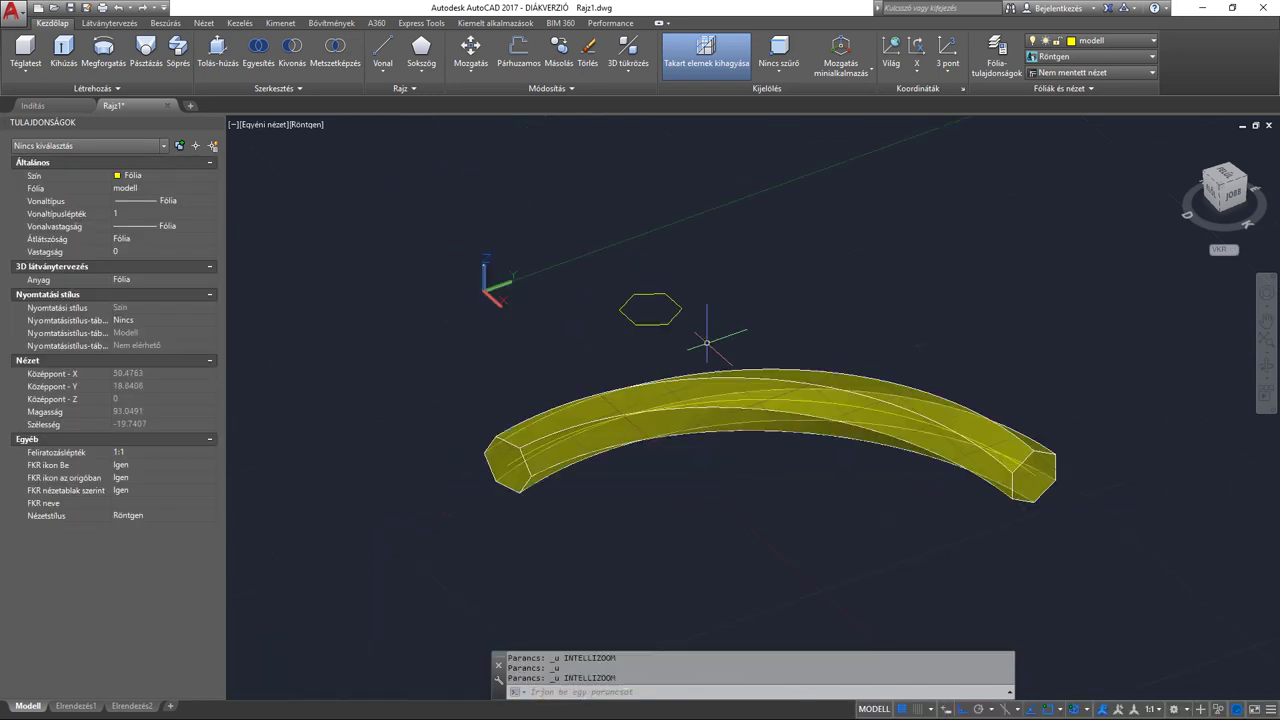
pyautogui.hotkey('ctrl', 'z')
pyautogui.hotkey('ctrl', 'z')
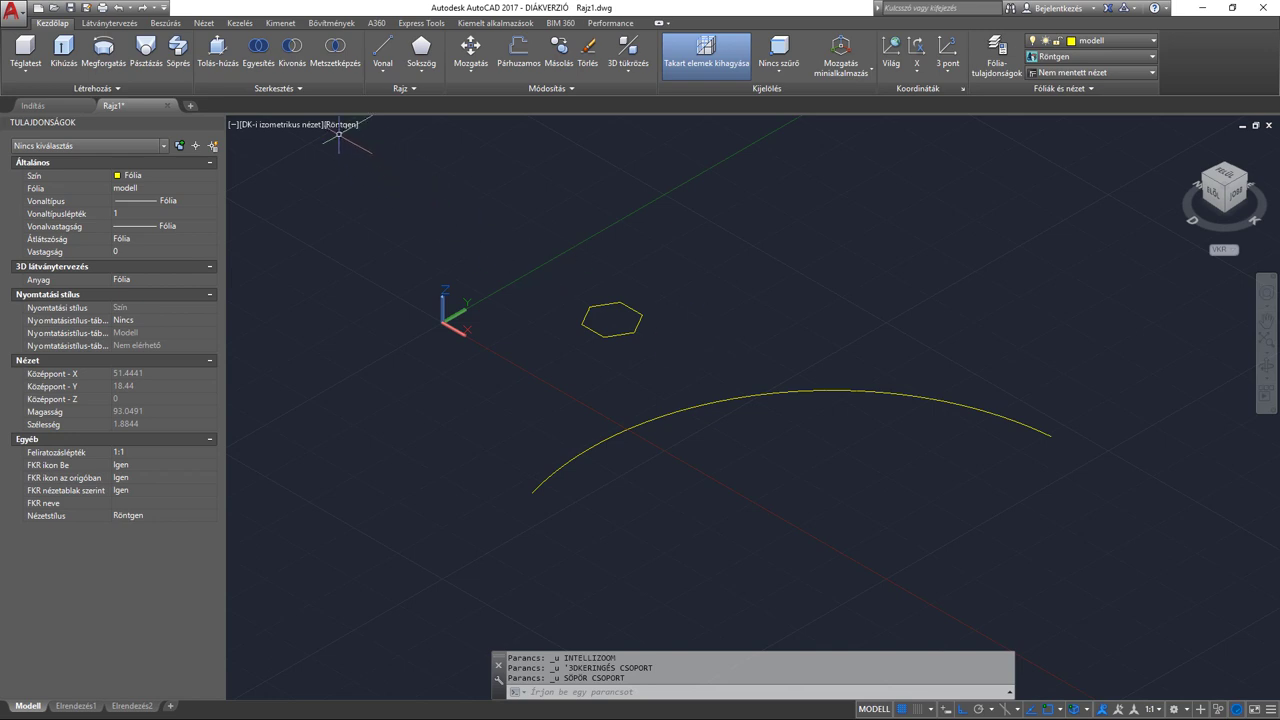
# - Switch to Shaded with Edges and sweep the hexagon with reference scale from 1 to 2
pyautogui.click(339, 125)
pyautogui.click(403, 232)
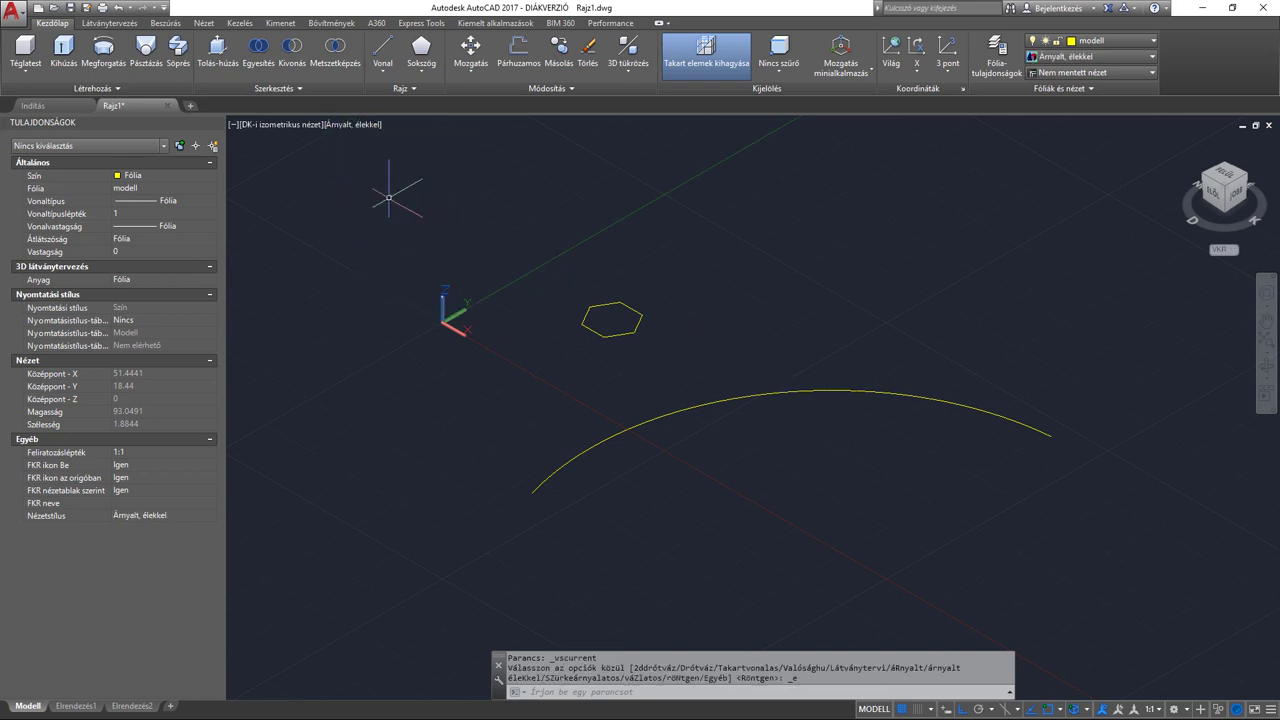
pyautogui.click(178, 52)
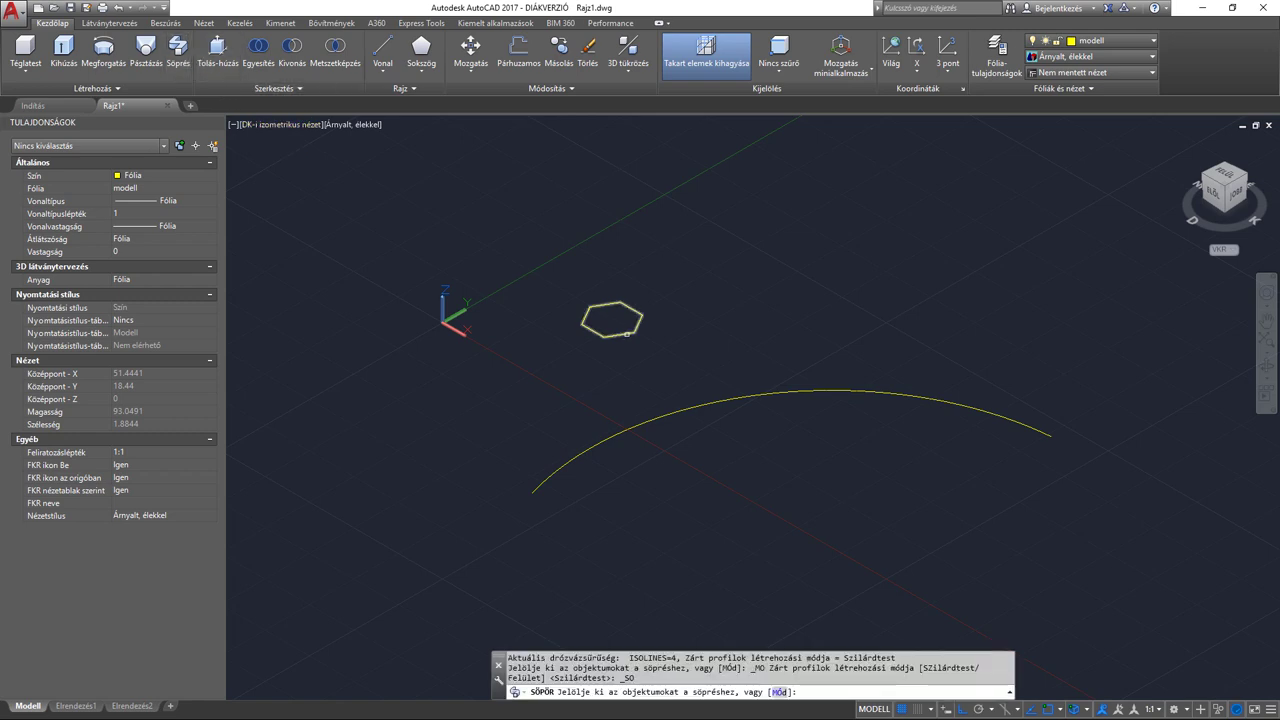
pyautogui.click(627, 333)
pyautogui.press('Return')
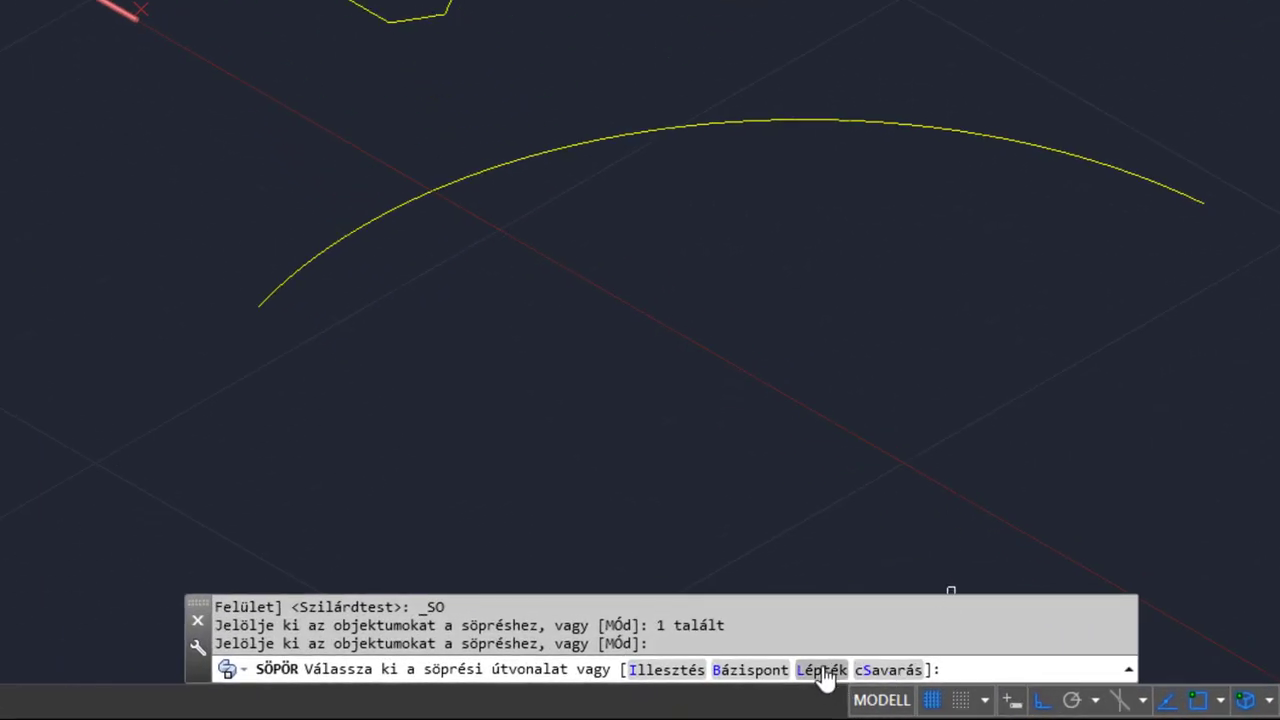
pyautogui.click(822, 670)
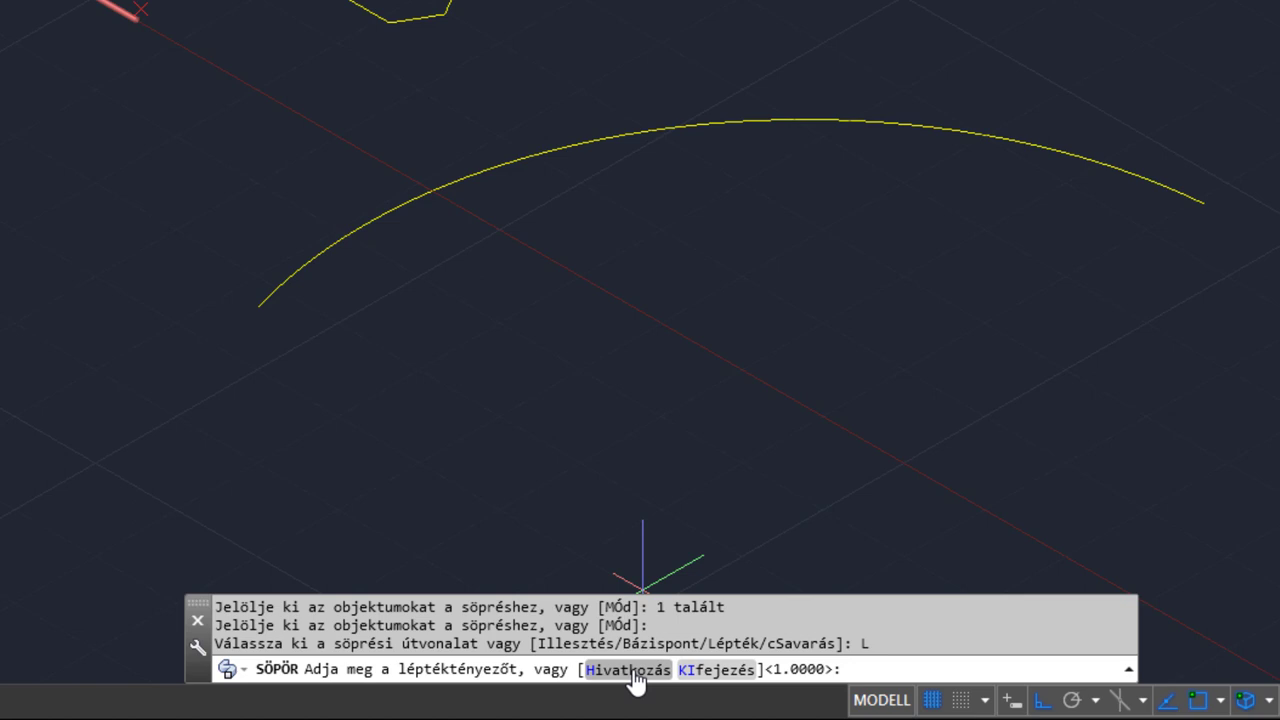
pyautogui.click(634, 672)
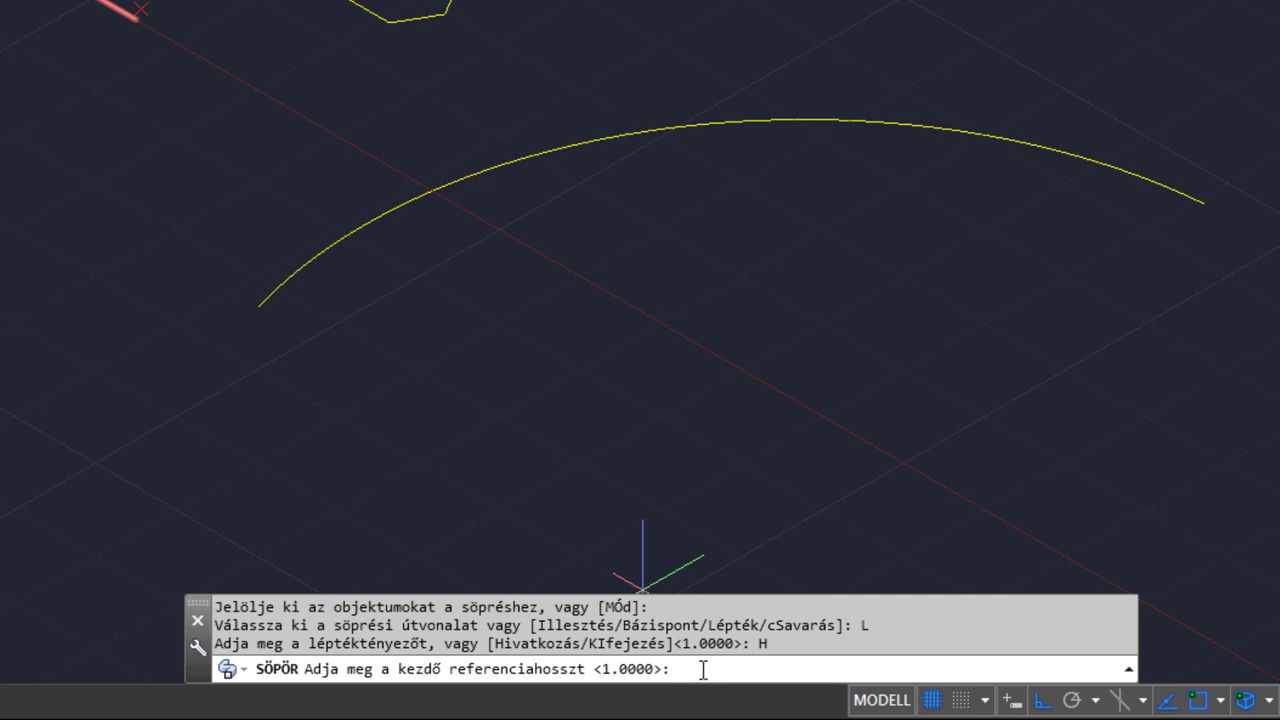
pyautogui.press('Return')
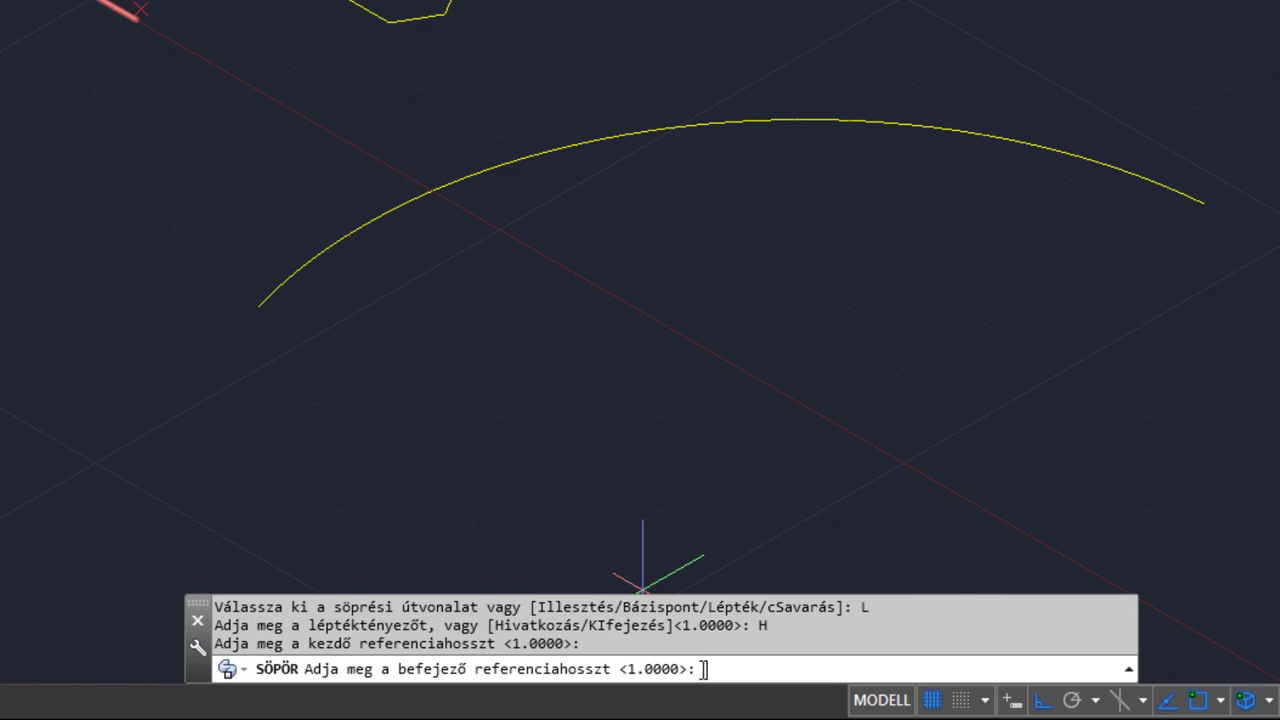
pyautogui.write('2')
pyautogui.press('Return')
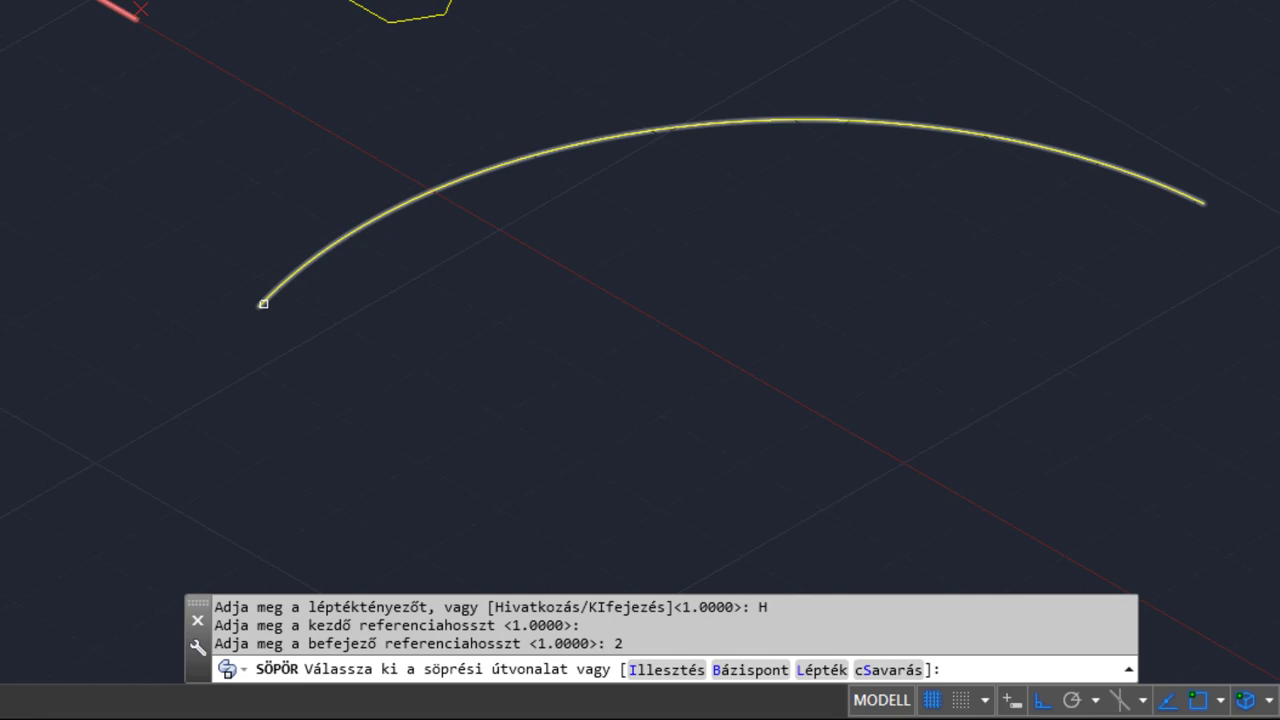
pyautogui.click(263, 303)
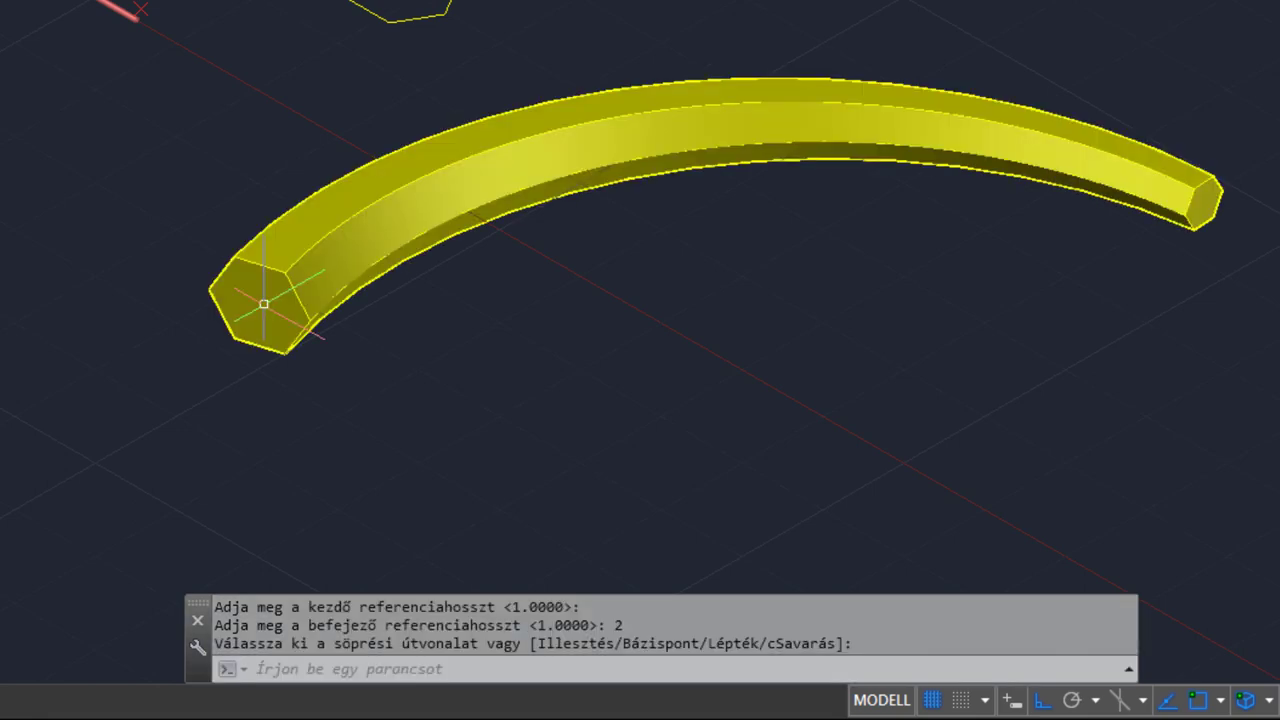
pyautogui.scroll(3, 408, 333)
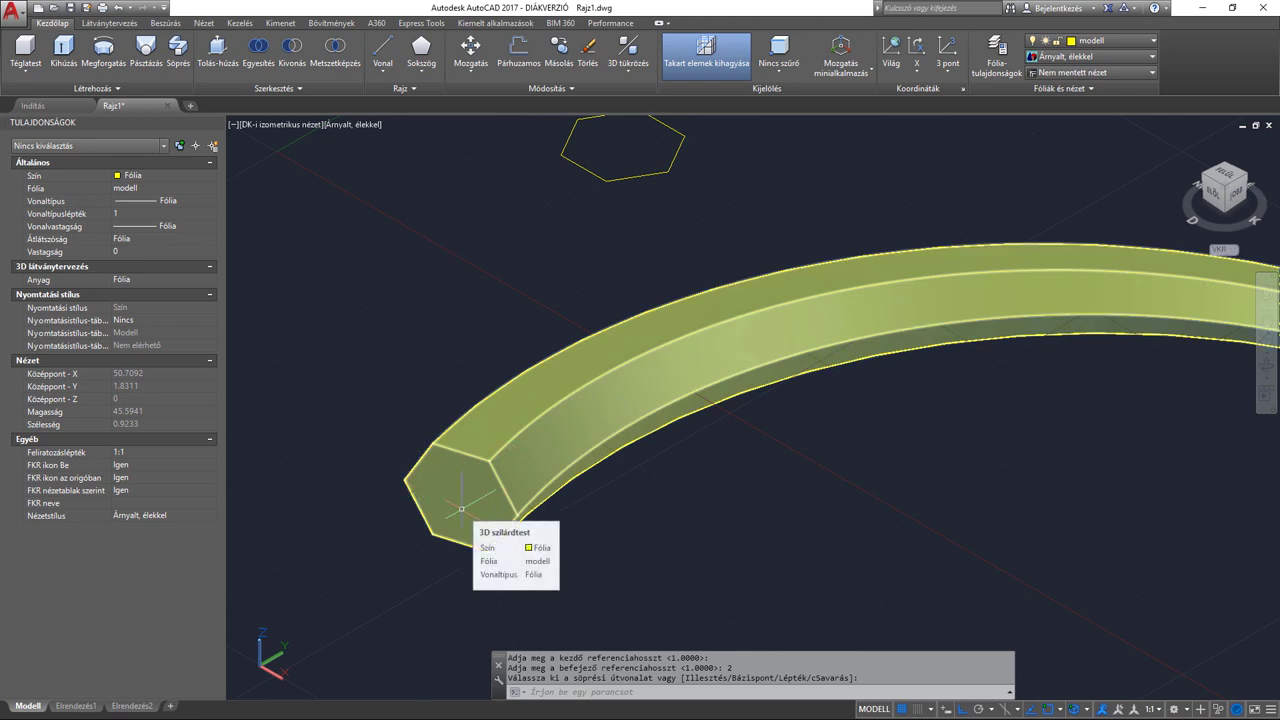
pyautogui.scroll(-4, 461, 509)
pyautogui.moveTo(461, 509); pyautogui.dragTo(250, 500, button='middle')
pyautogui.scroll(4, 940, 455)
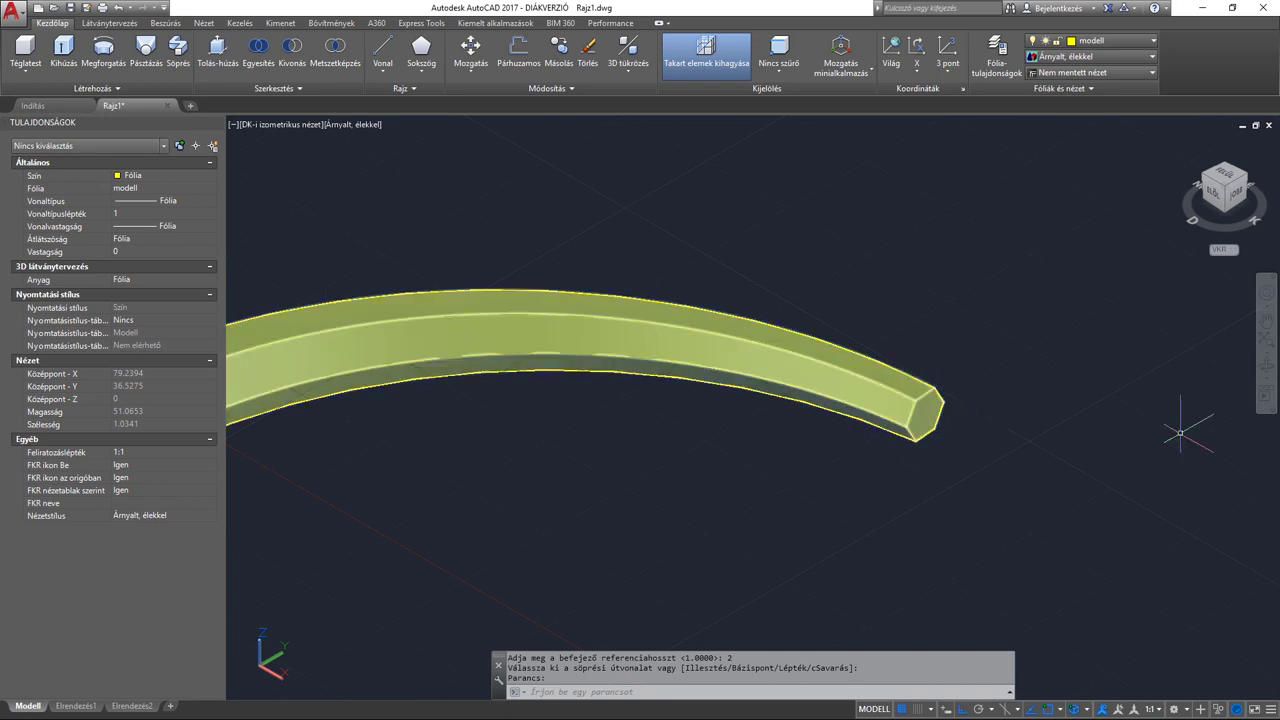
pyautogui.click(1265, 370)
pyautogui.moveTo(1014, 414)
pyautogui.mouseDown()
pyautogui.moveTo(729, 439)
pyautogui.moveTo(586, 434)
pyautogui.moveTo(733, 441)
pyautogui.moveTo(760, 420)
pyautogui.moveTo(657, 371)
pyautogui.moveTo(749, 366)
pyautogui.moveTo(594, 403)
pyautogui.moveTo(600, 432)
pyautogui.moveTo(590, 384)
pyautogui.moveTo(618, 399)
pyautogui.moveTo(626, 382)
pyautogui.mouseUp()
pyautogui.press('Escape')
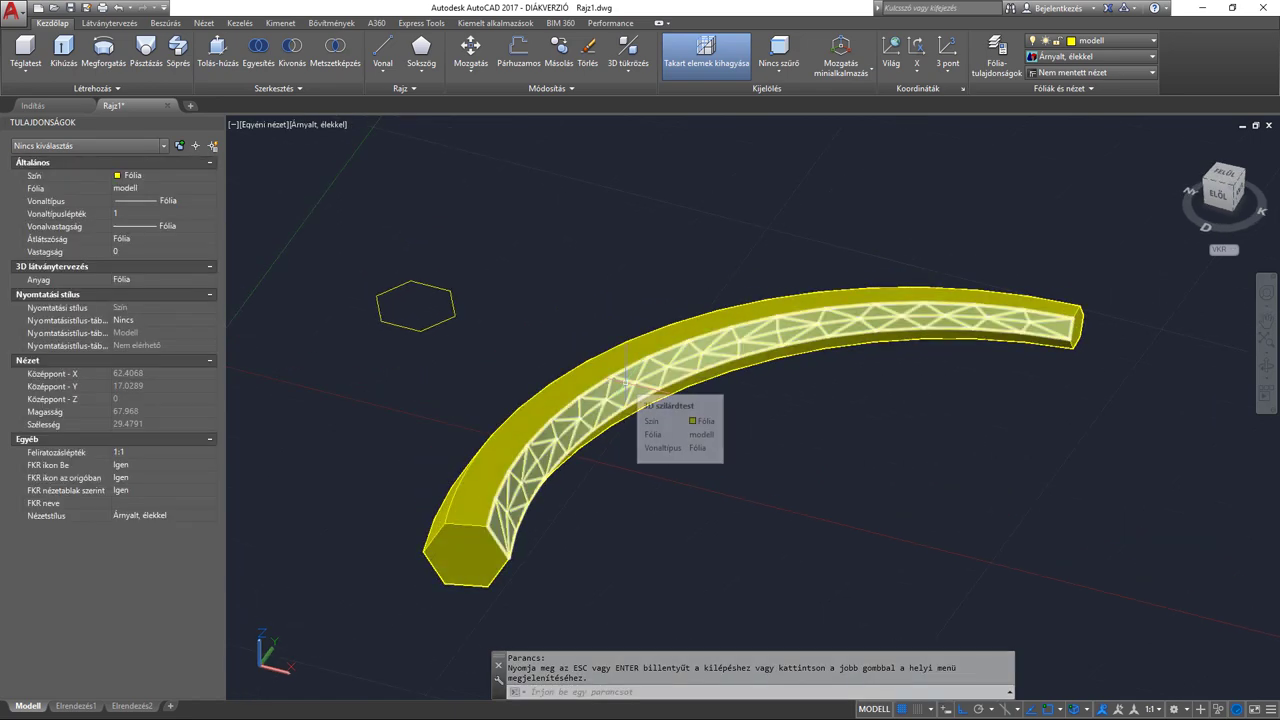
pyautogui.hotkey('ctrl', 'z')
pyautogui.hotkey('ctrl', 'z')
pyautogui.hotkey('ctrl', 'z')
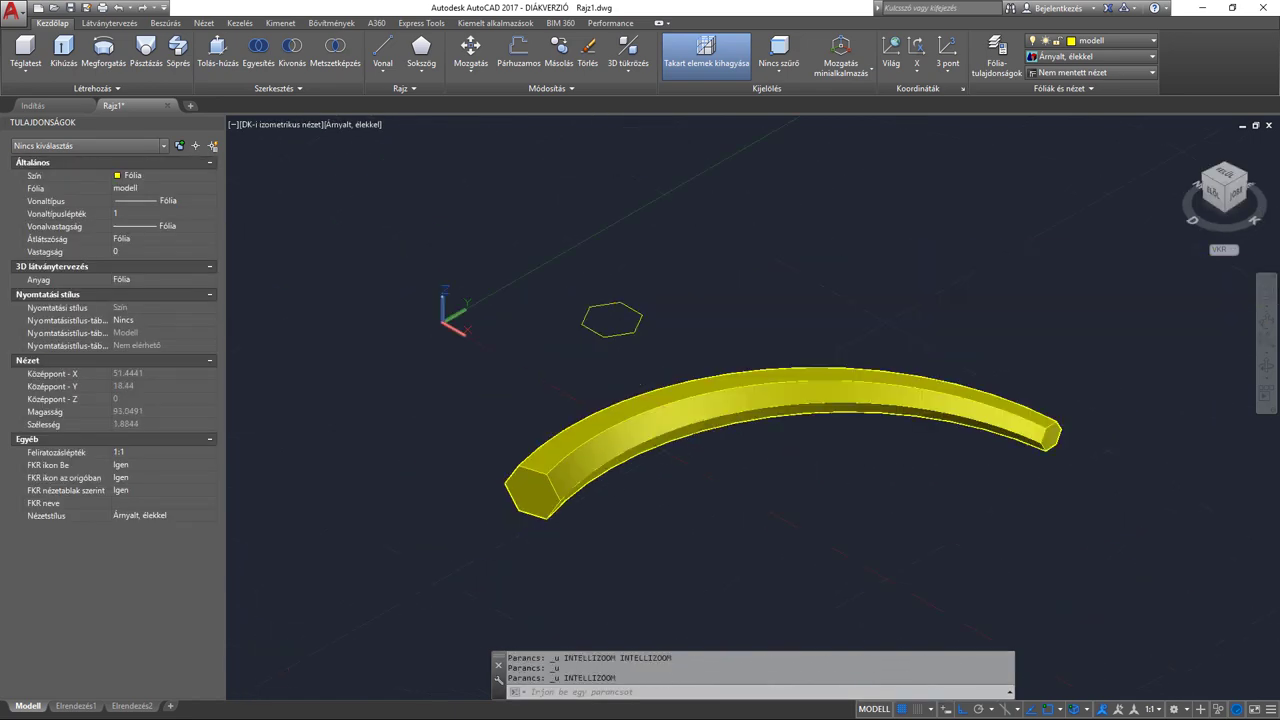
pyautogui.hotkey('ctrl', 'z')
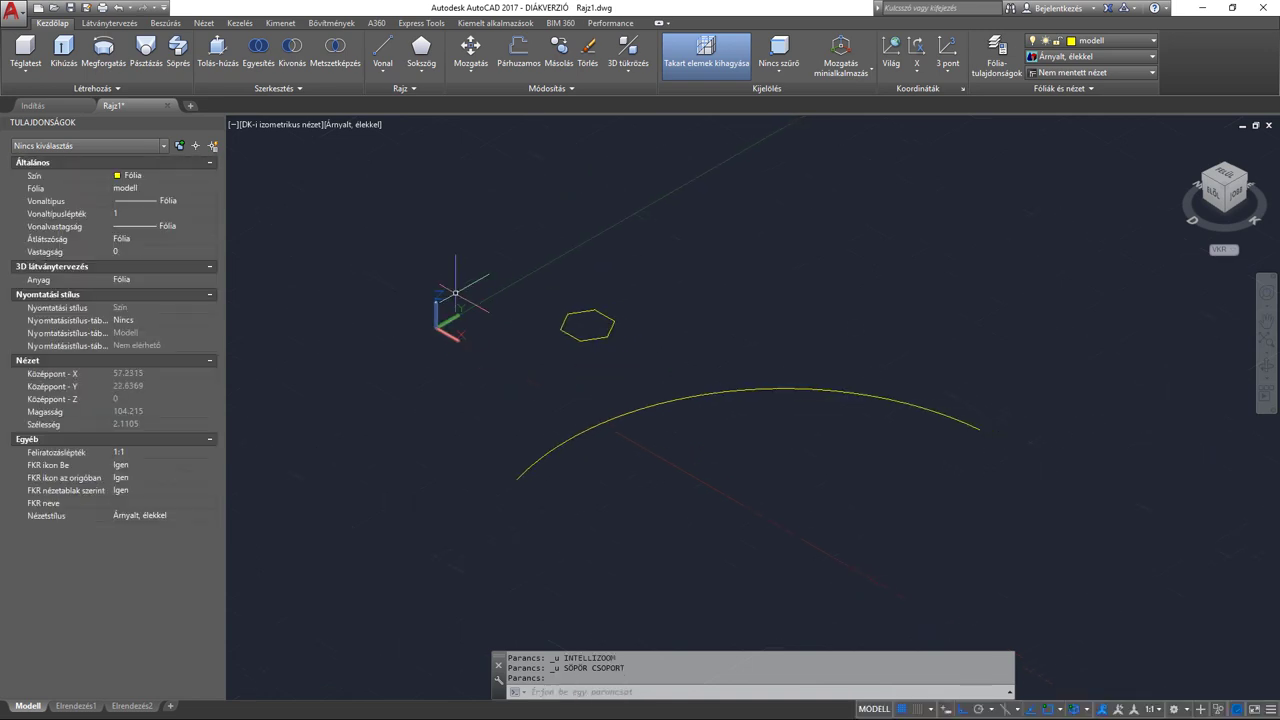
# - Sweep the hexagon profile with a 210-degree twist
pyautogui.click(178, 52)
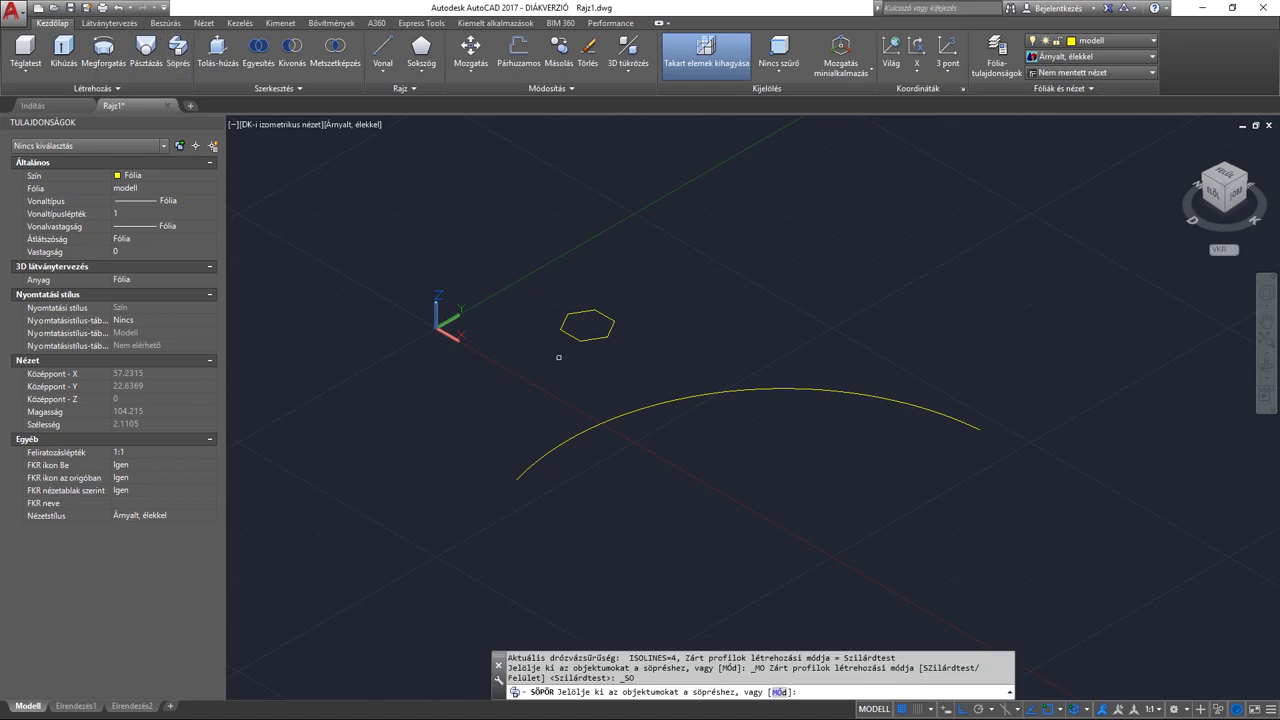
pyautogui.click(593, 337)
pyautogui.press('Return')
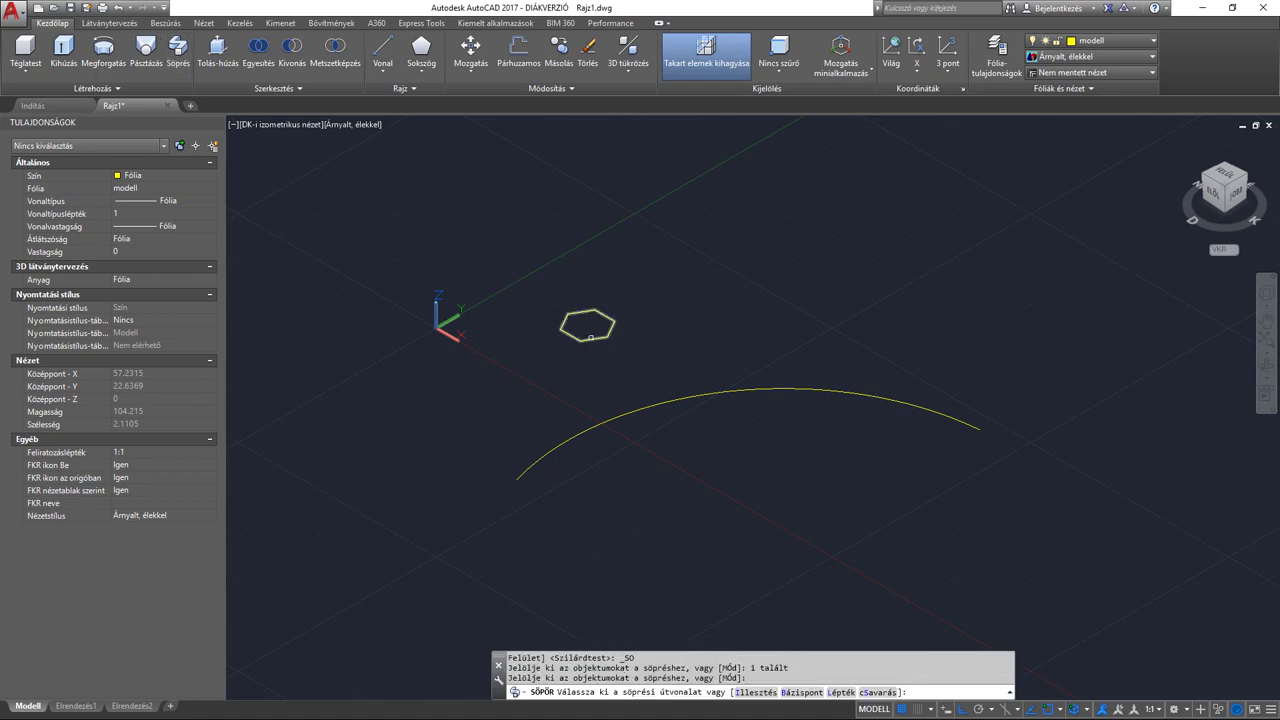
pyautogui.click(896, 672)
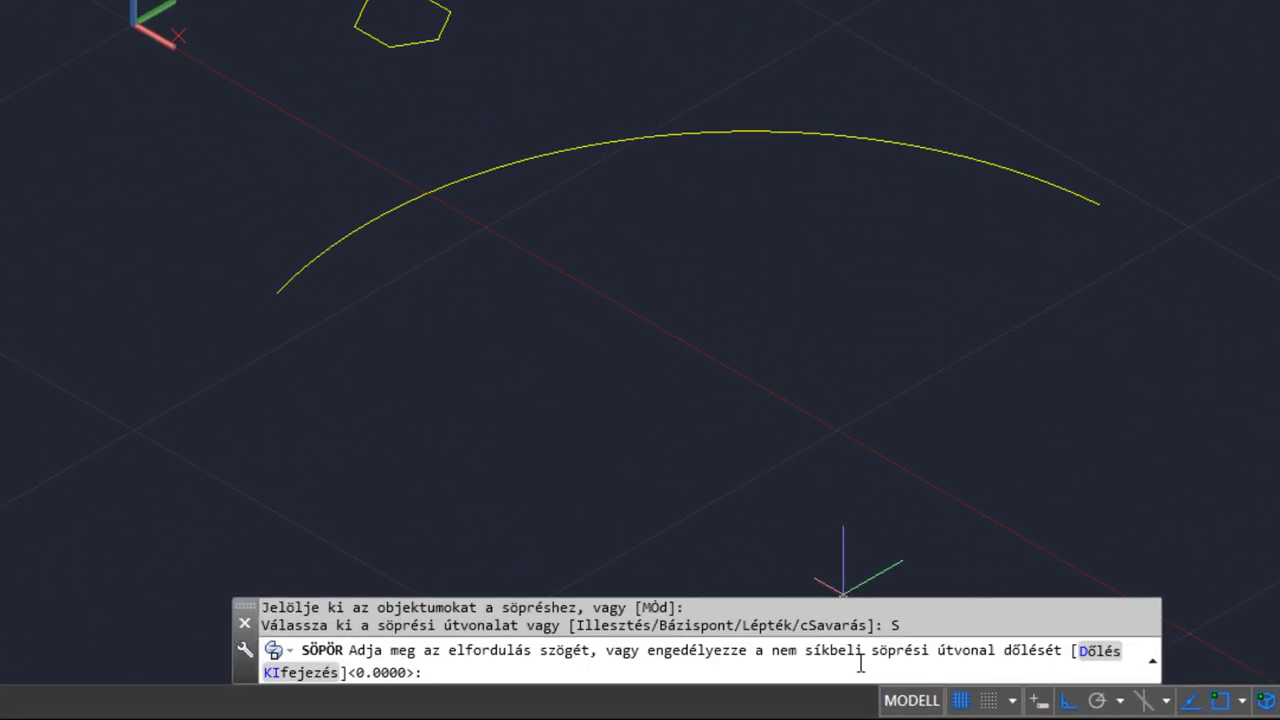
pyautogui.write('2')
pyautogui.write('10')
pyautogui.press('Return')
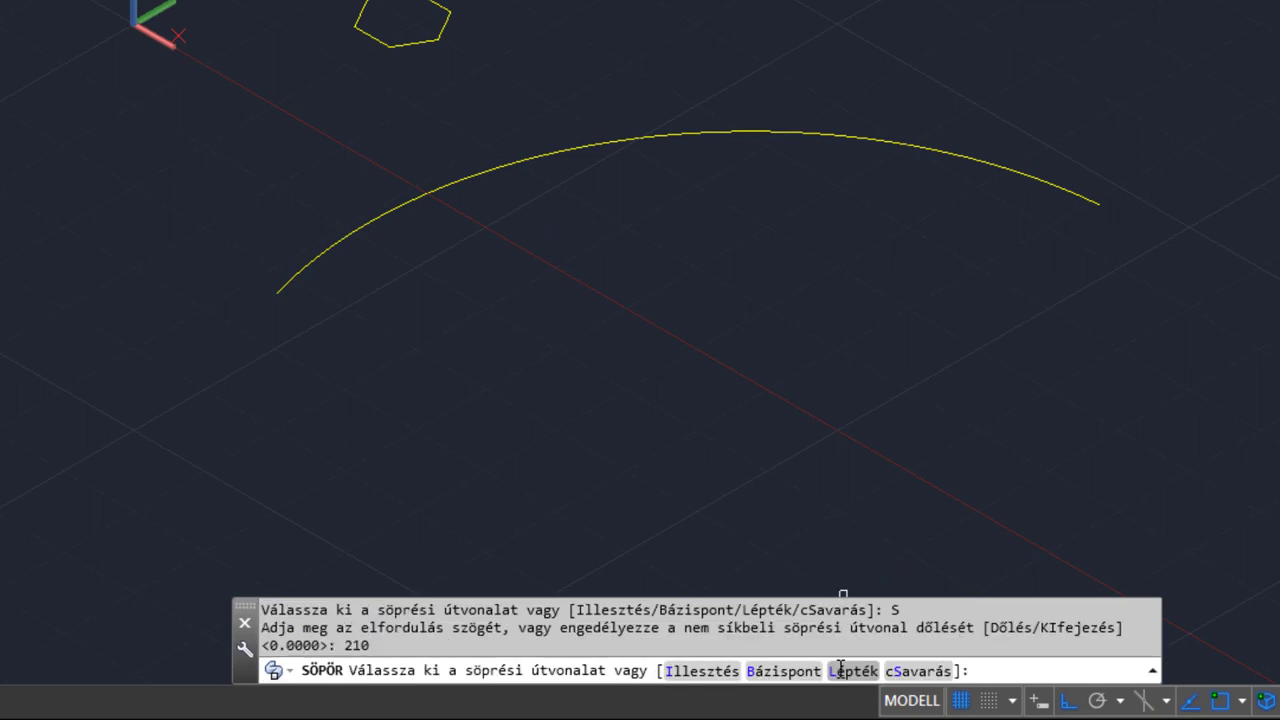
# - Scale the sweep by reference from 1 to 2.5 and use the arc as path
pyautogui.click(843, 671)
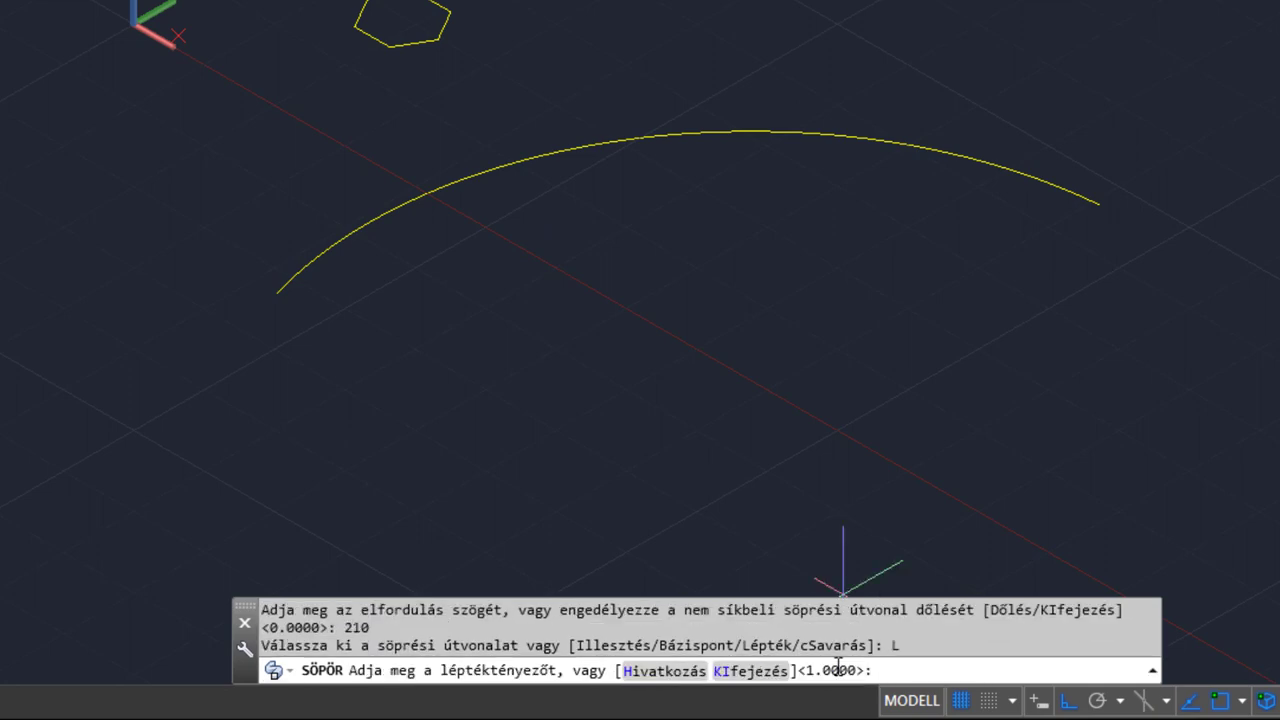
pyautogui.click(680, 676)
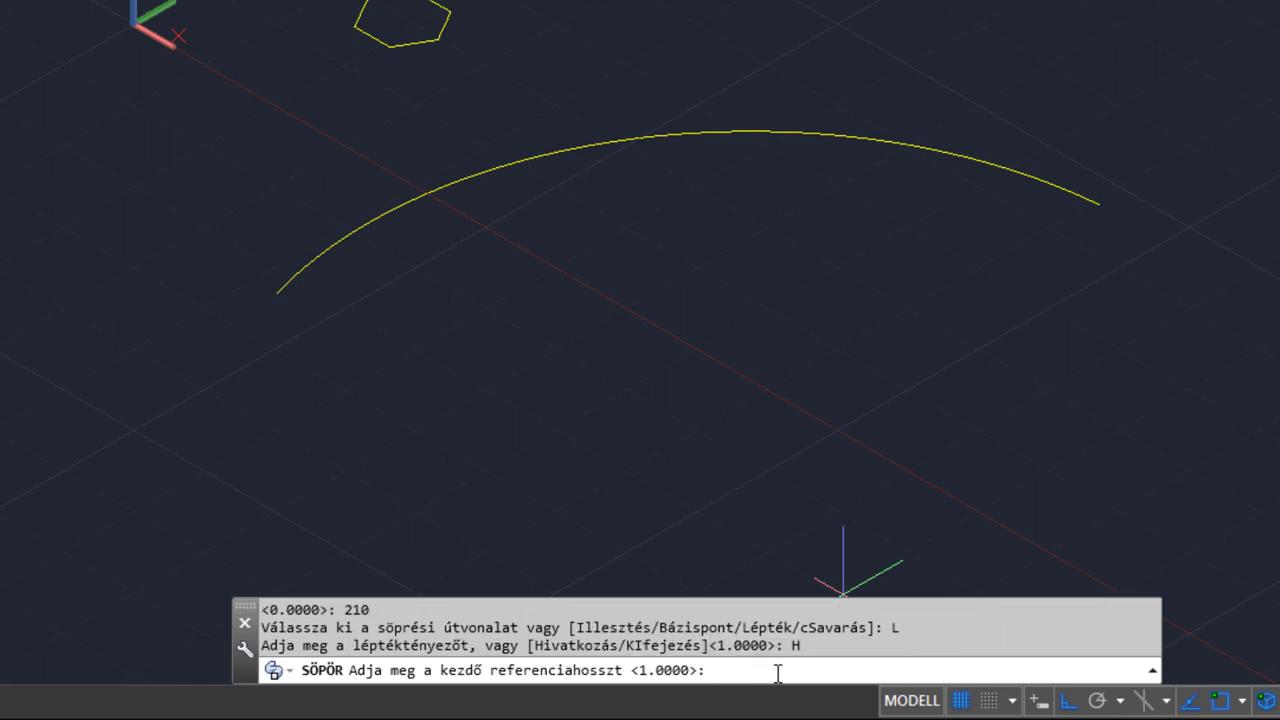
pyautogui.write('1')
pyautogui.press('Return')
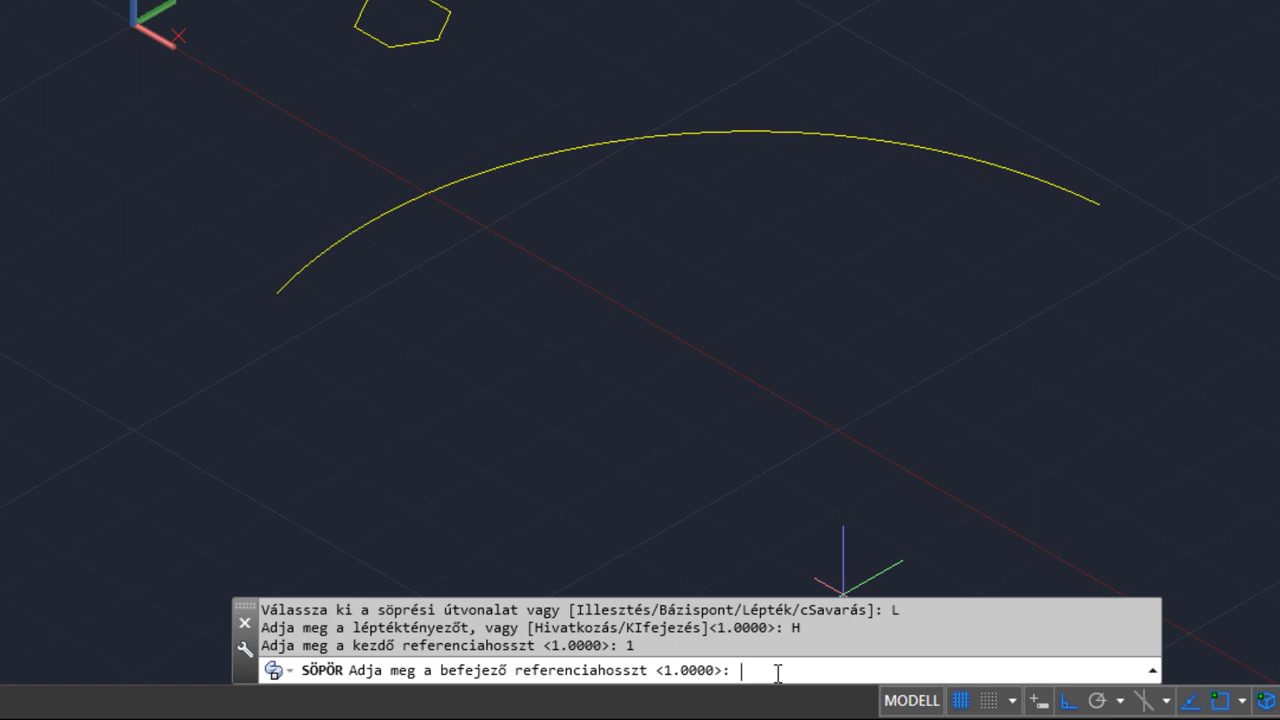
pyautogui.write('2.5')
pyautogui.press('Return')
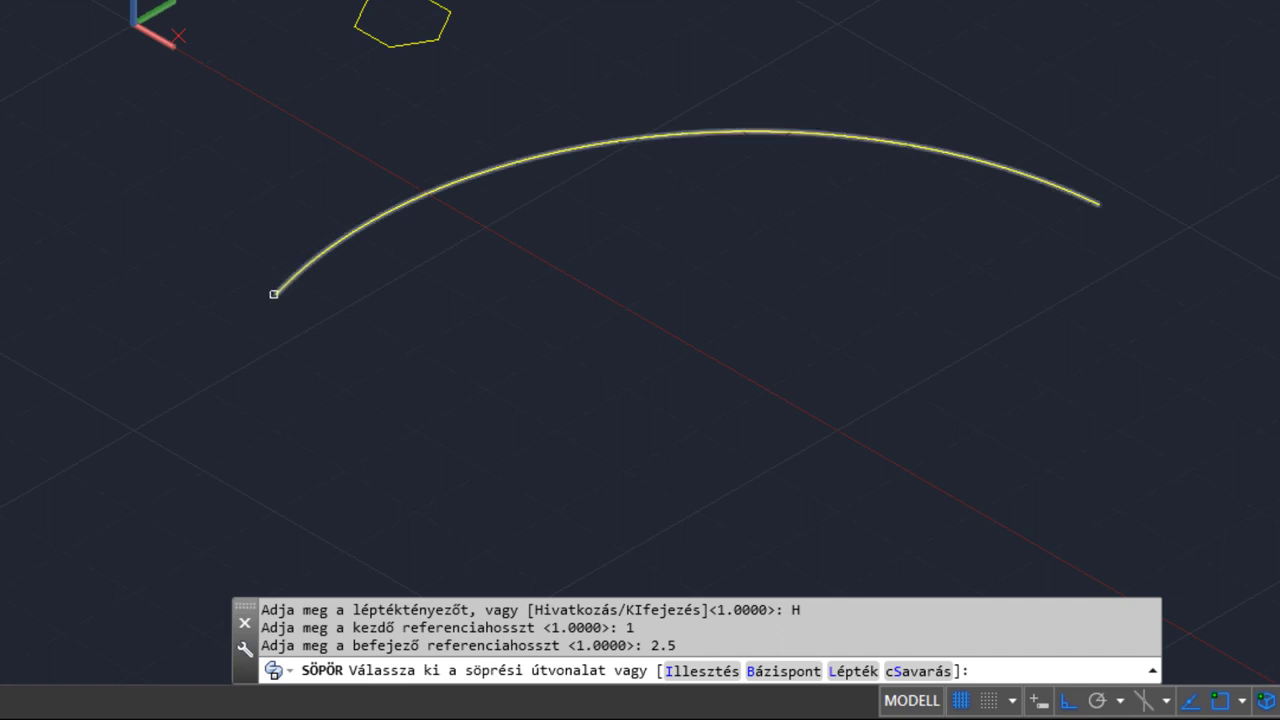
pyautogui.scroll(2, 284, 290)
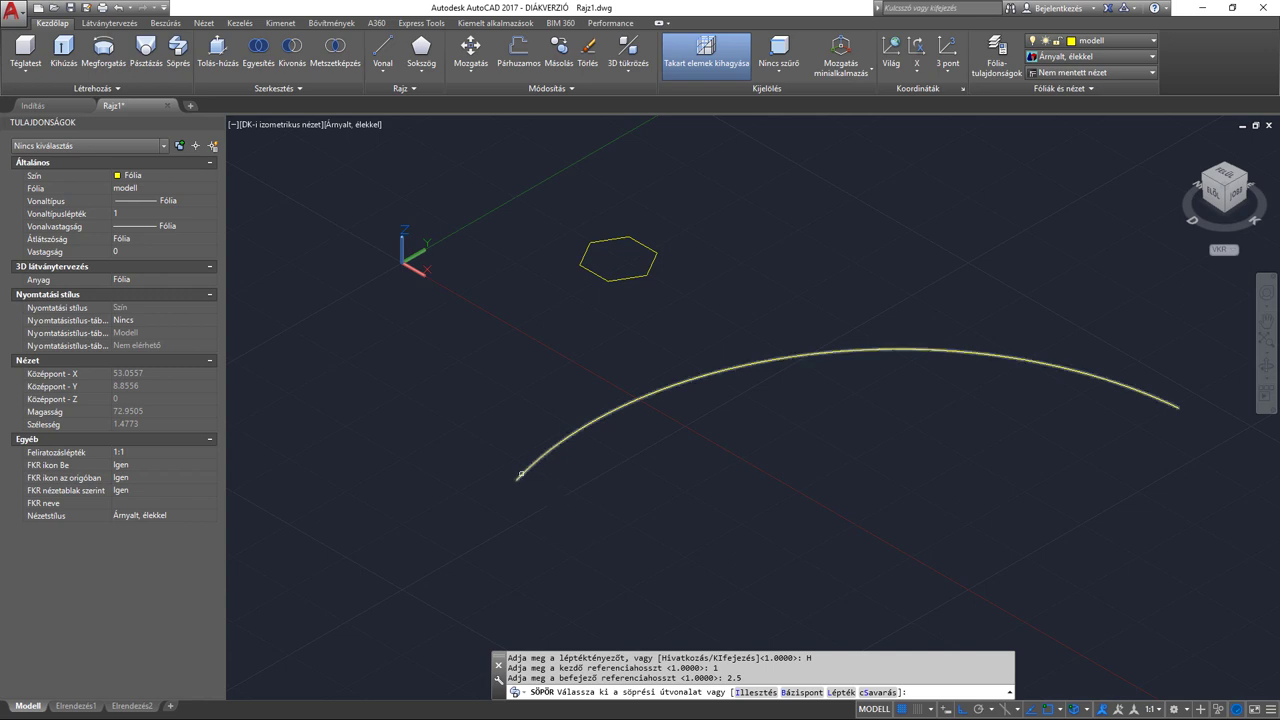
pyautogui.click(516, 475)
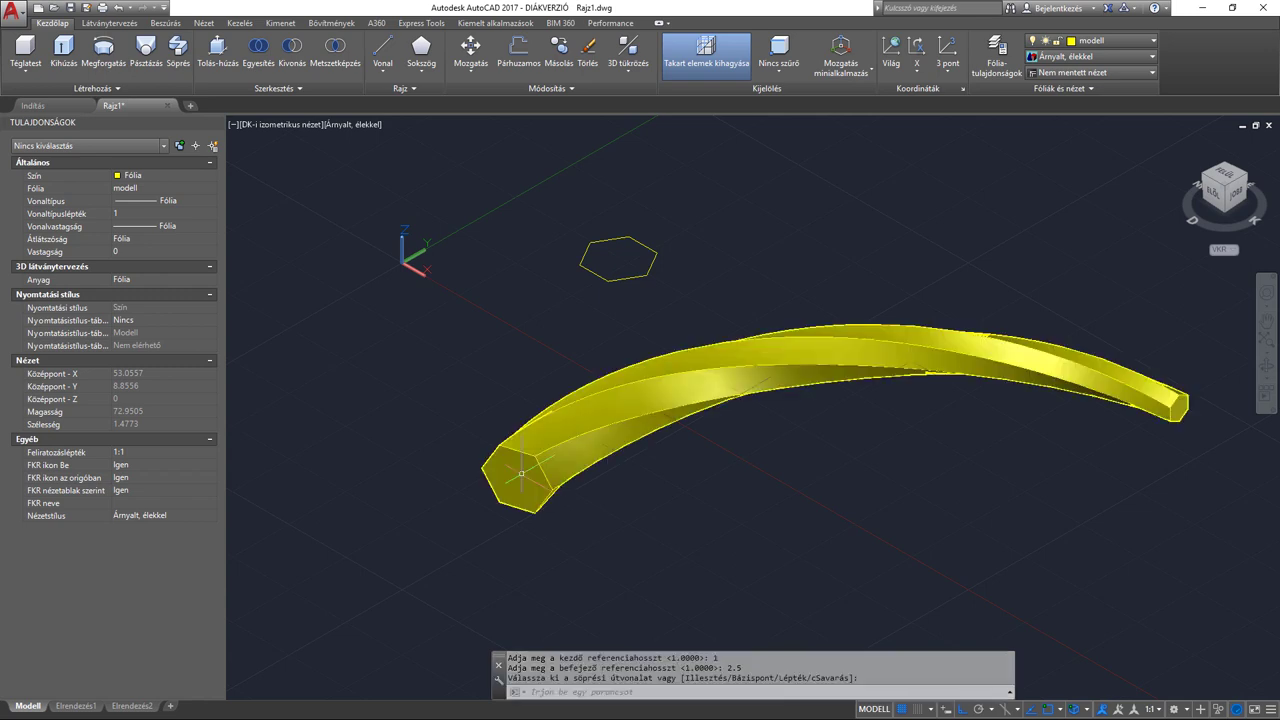
# - Orbit around the twisted, scaled solid to inspect its twist, then undo the sweep
pyautogui.click(1266, 366)
pyautogui.moveTo(780, 463)
pyautogui.mouseDown()
pyautogui.moveTo(826, 443)
pyautogui.moveTo(868, 390)
pyautogui.moveTo(993, 427)
pyautogui.moveTo(457, 489)
pyautogui.mouseUp()
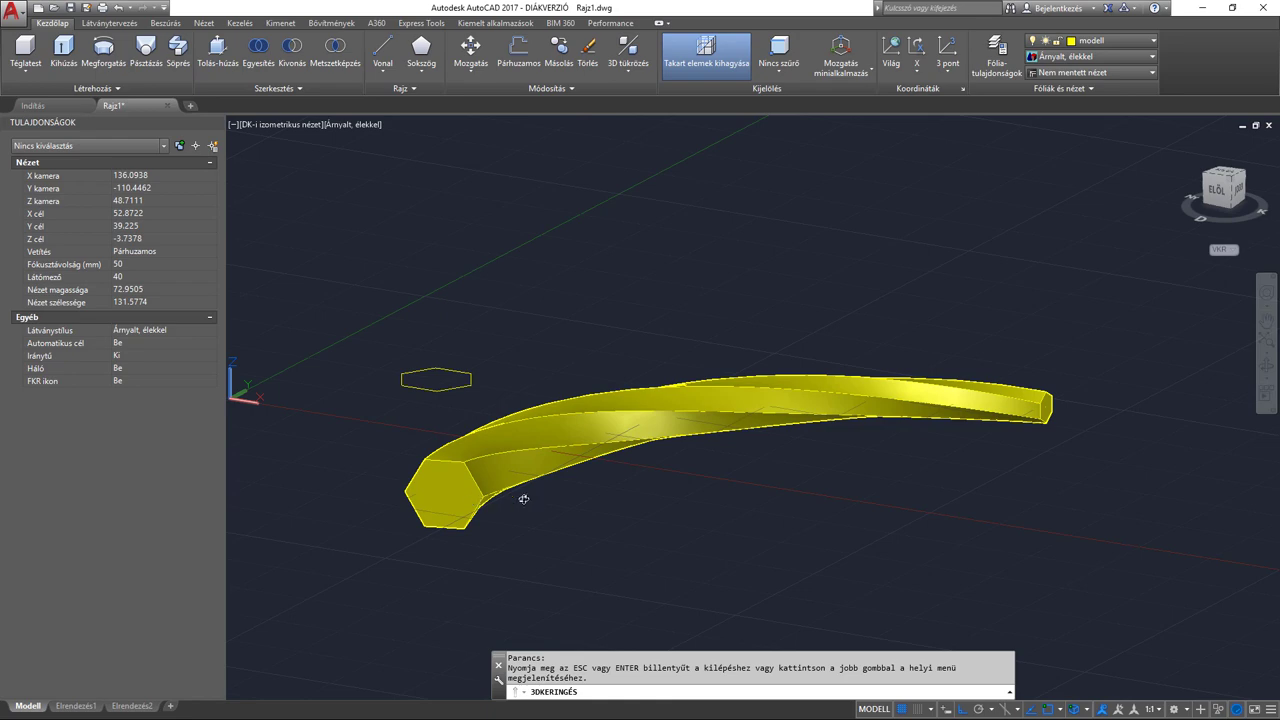
pyautogui.moveTo(944, 466)
pyautogui.mouseDown()
pyautogui.moveTo(913, 489)
pyautogui.moveTo(723, 486)
pyautogui.moveTo(836, 536)
pyautogui.mouseUp()
pyautogui.scroll(1, 800, 530)
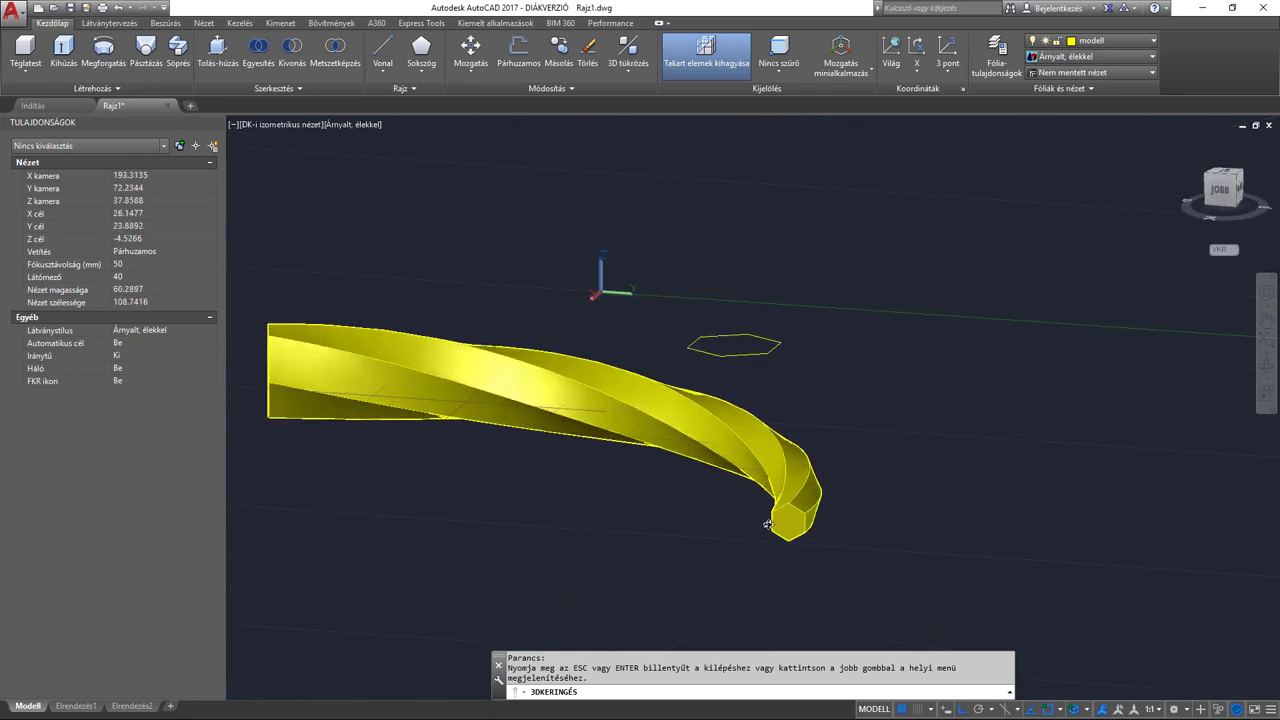
pyautogui.scroll(1, 785, 525)
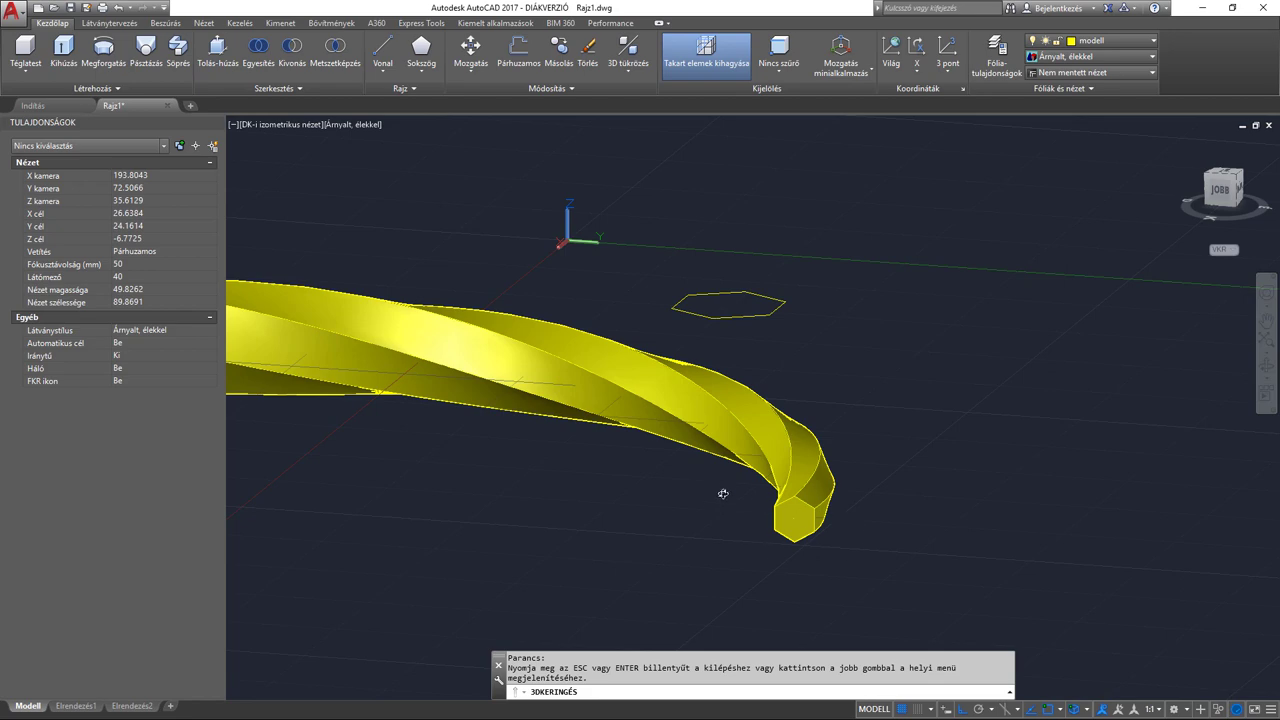
pyautogui.moveTo(723, 491)
pyautogui.mouseDown()
pyautogui.moveTo(726, 474)
pyautogui.moveTo(754, 466)
pyautogui.moveTo(751, 495)
pyautogui.mouseUp()
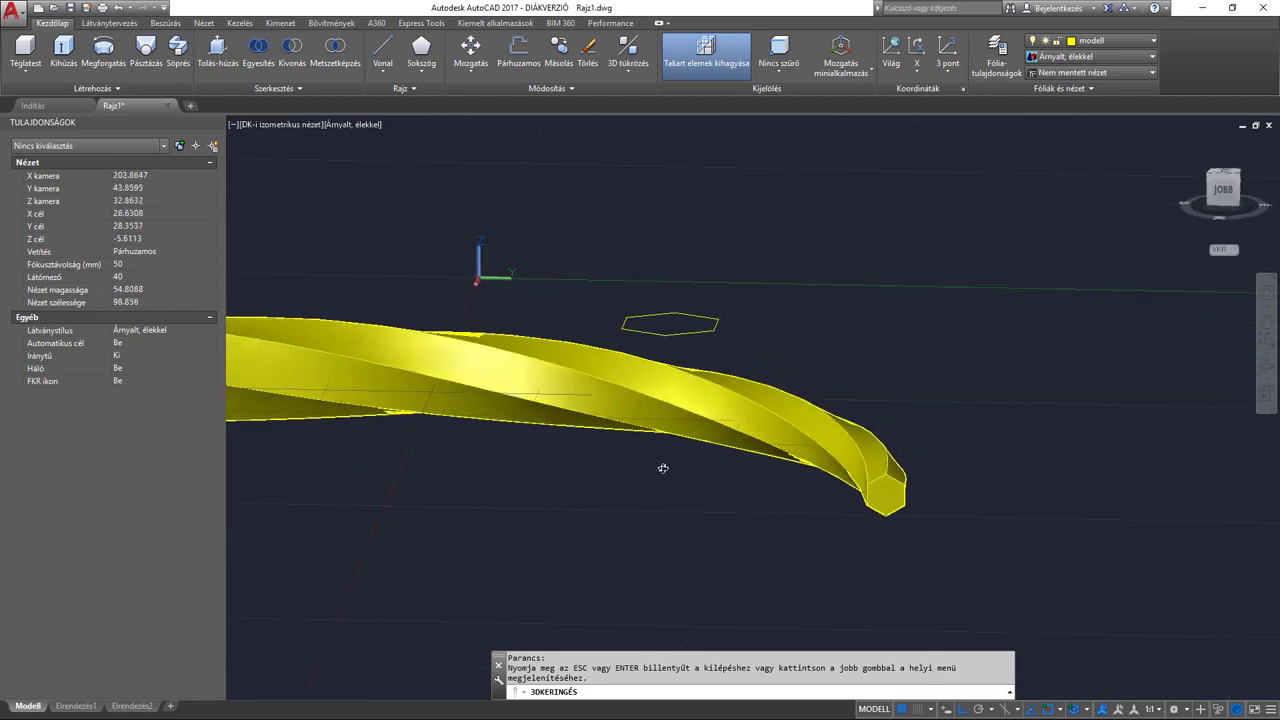
pyautogui.moveTo(663, 466)
pyautogui.mouseDown()
pyautogui.moveTo(794, 471)
pyautogui.moveTo(815, 494)
pyautogui.mouseUp()
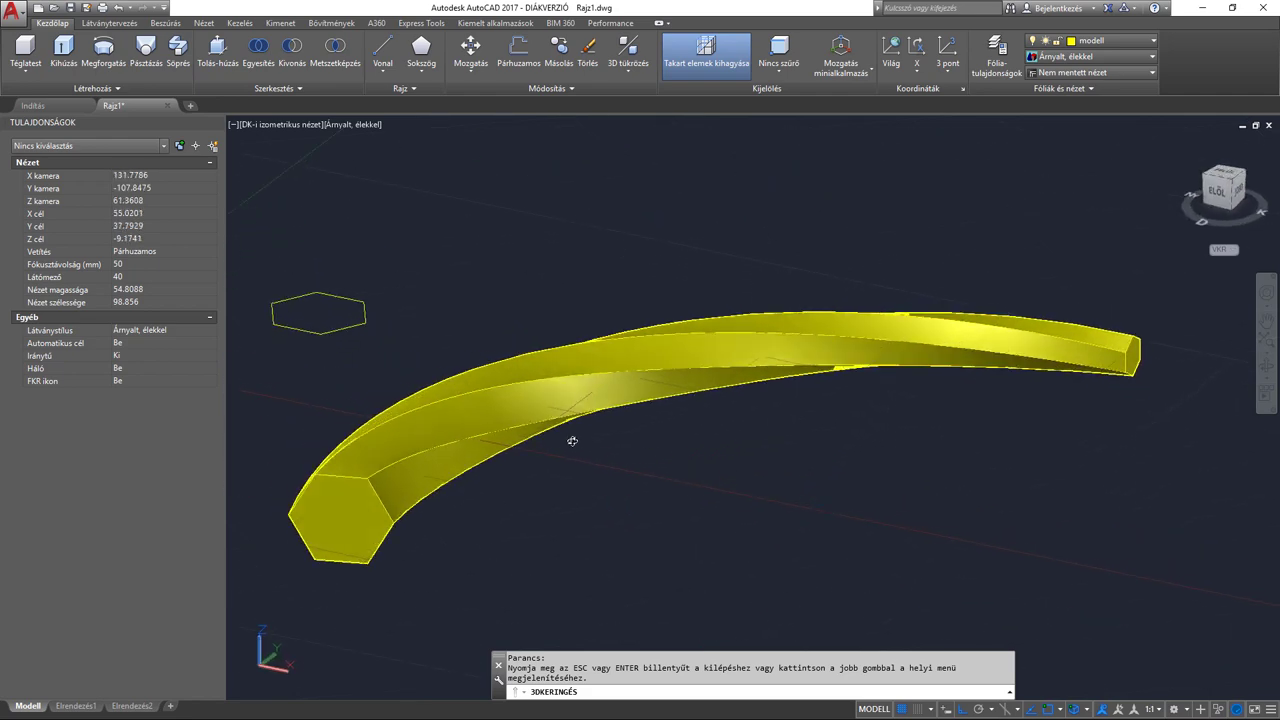
pyautogui.moveTo(529, 477)
pyautogui.mouseDown()
pyautogui.moveTo(543, 534)
pyautogui.moveTo(511, 501)
pyautogui.moveTo(786, 503)
pyautogui.moveTo(703, 446)
pyautogui.moveTo(469, 466)
pyautogui.moveTo(451, 409)
pyautogui.moveTo(470, 400)
pyautogui.mouseUp()
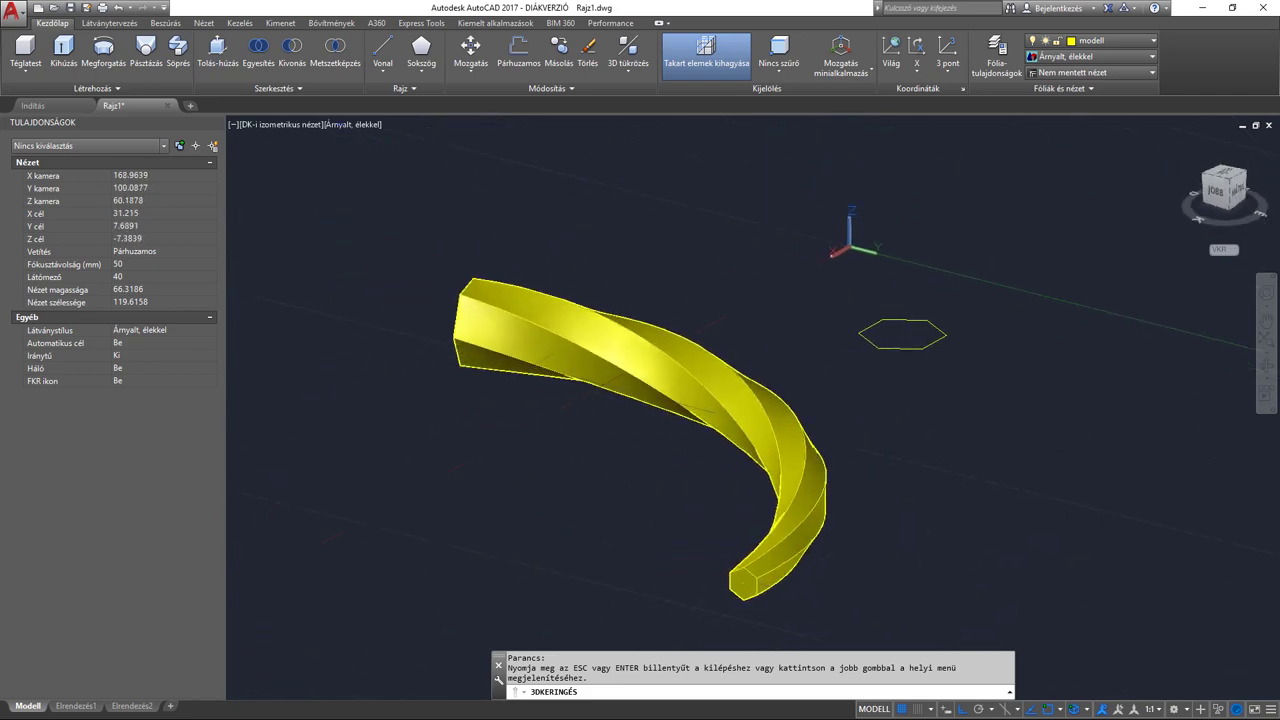
pyautogui.moveTo(586, 411)
pyautogui.mouseDown()
pyautogui.moveTo(626, 397)
pyautogui.moveTo(757, 413)
pyautogui.moveTo(655, 421)
pyautogui.moveTo(689, 420)
pyautogui.moveTo(688, 451)
pyautogui.mouseUp()
pyautogui.press('Escape')
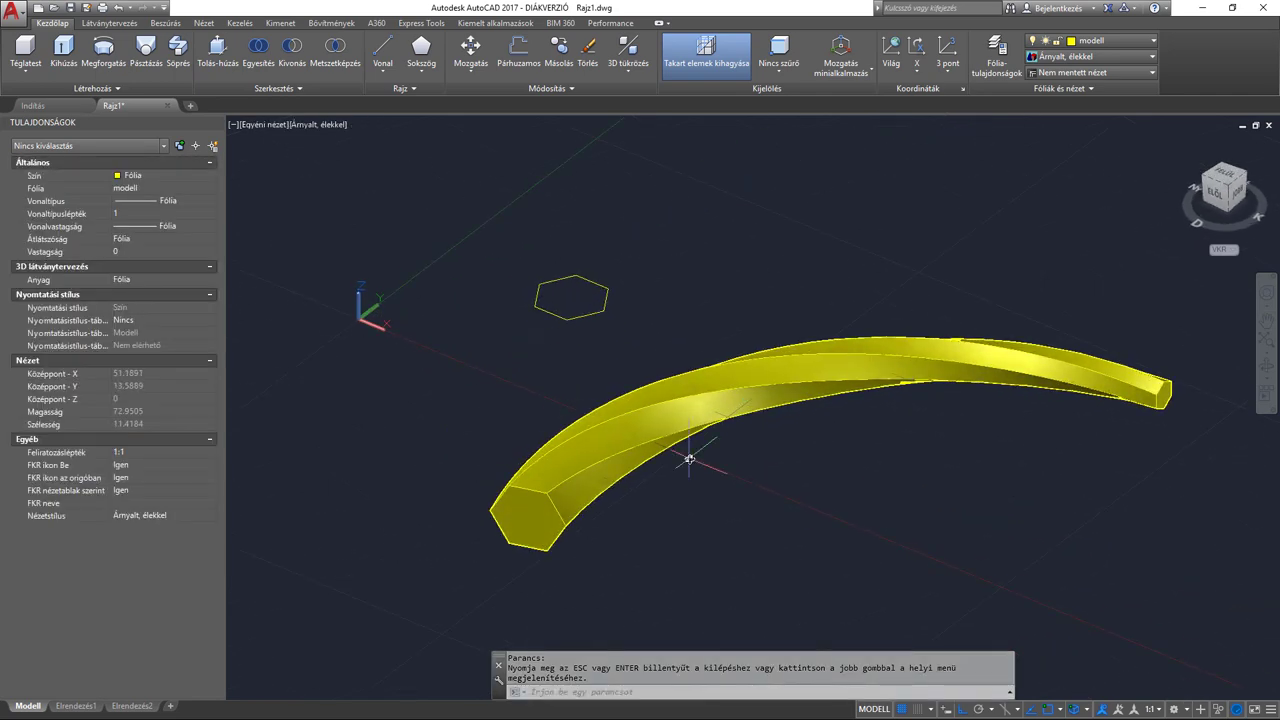
pyautogui.hotkey('ctrl', 'z')
pyautogui.hotkey('ctrl', 'z')
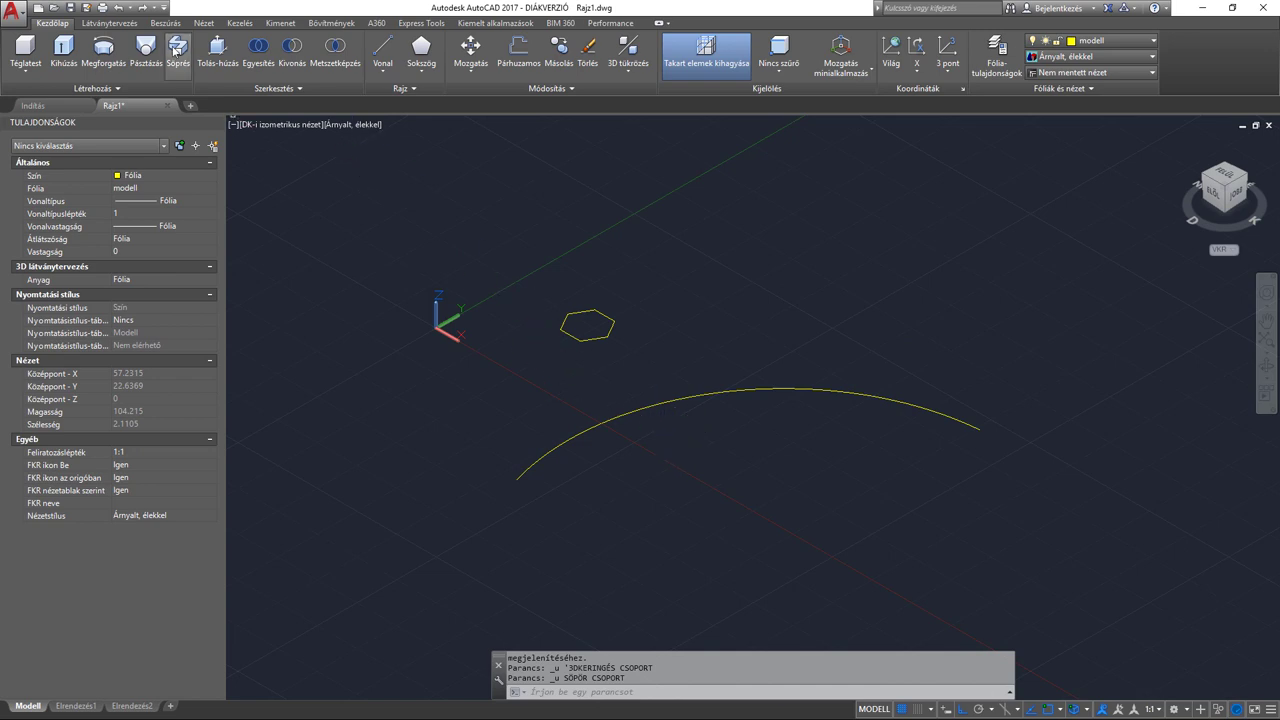
pyautogui.click(178, 50)
pyautogui.click(597, 339)
pyautogui.press('Return')
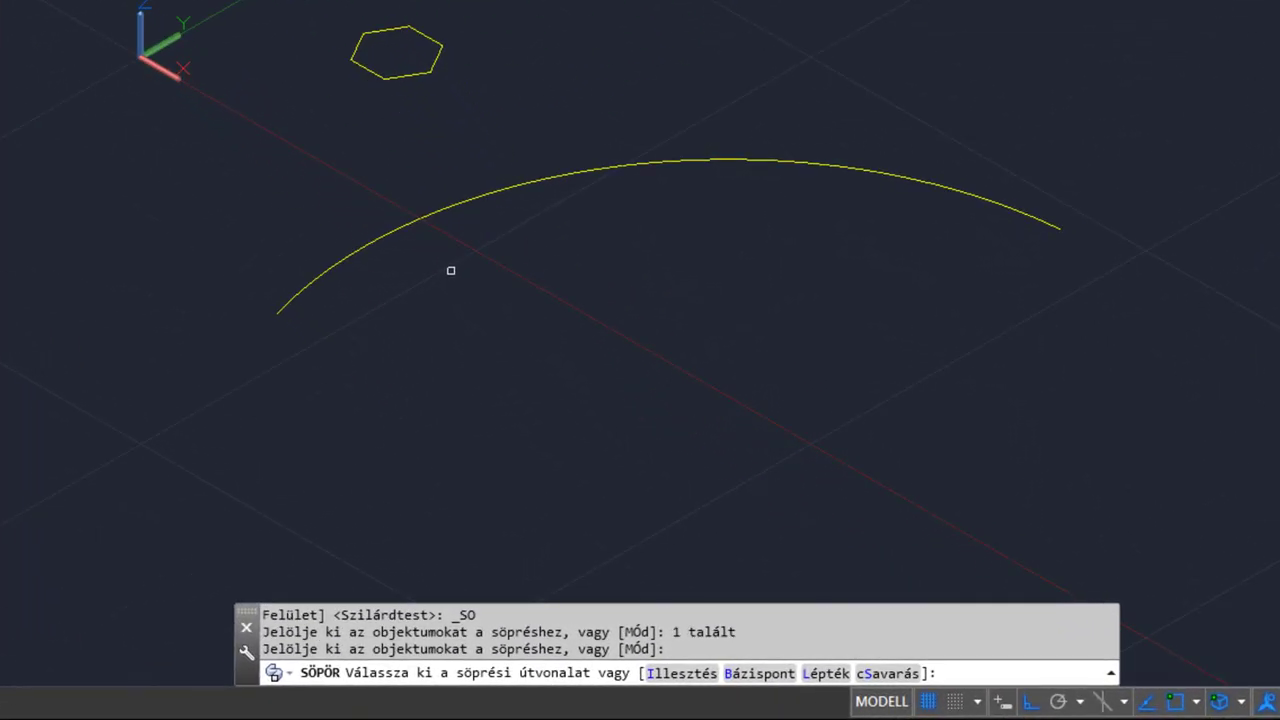
pyautogui.scroll(2, 451, 270)
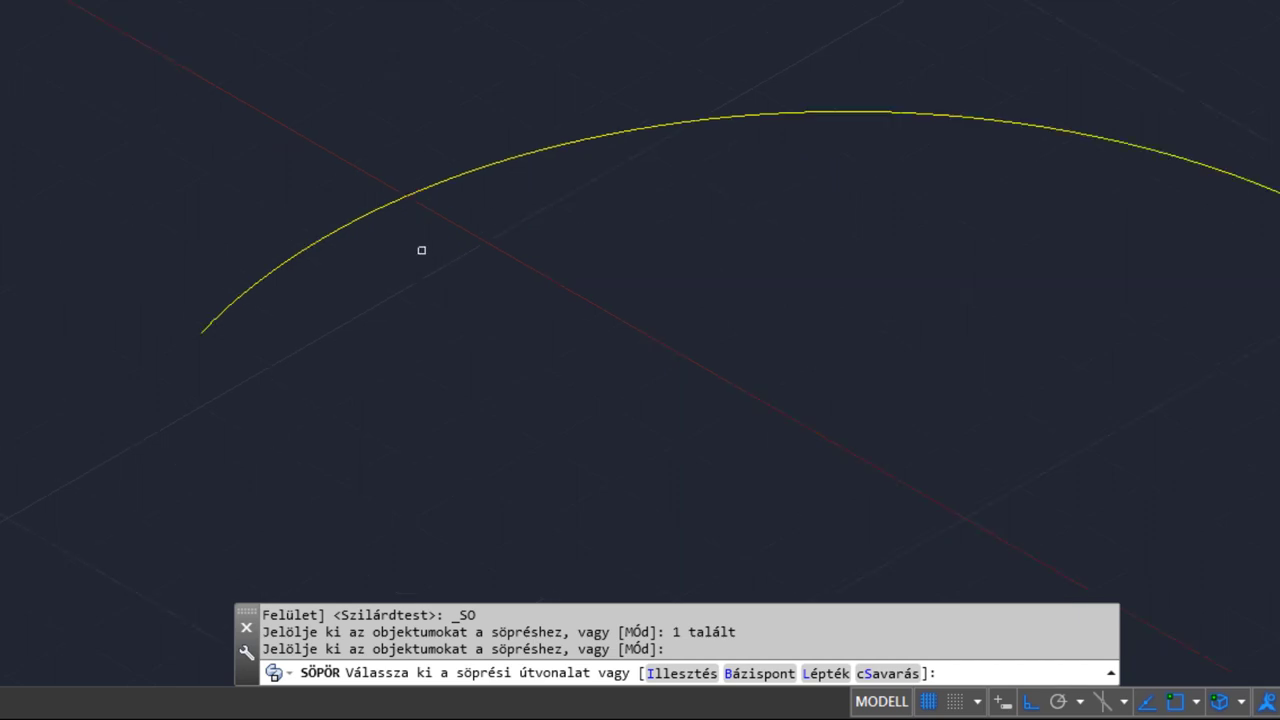
pyautogui.click(681, 673)
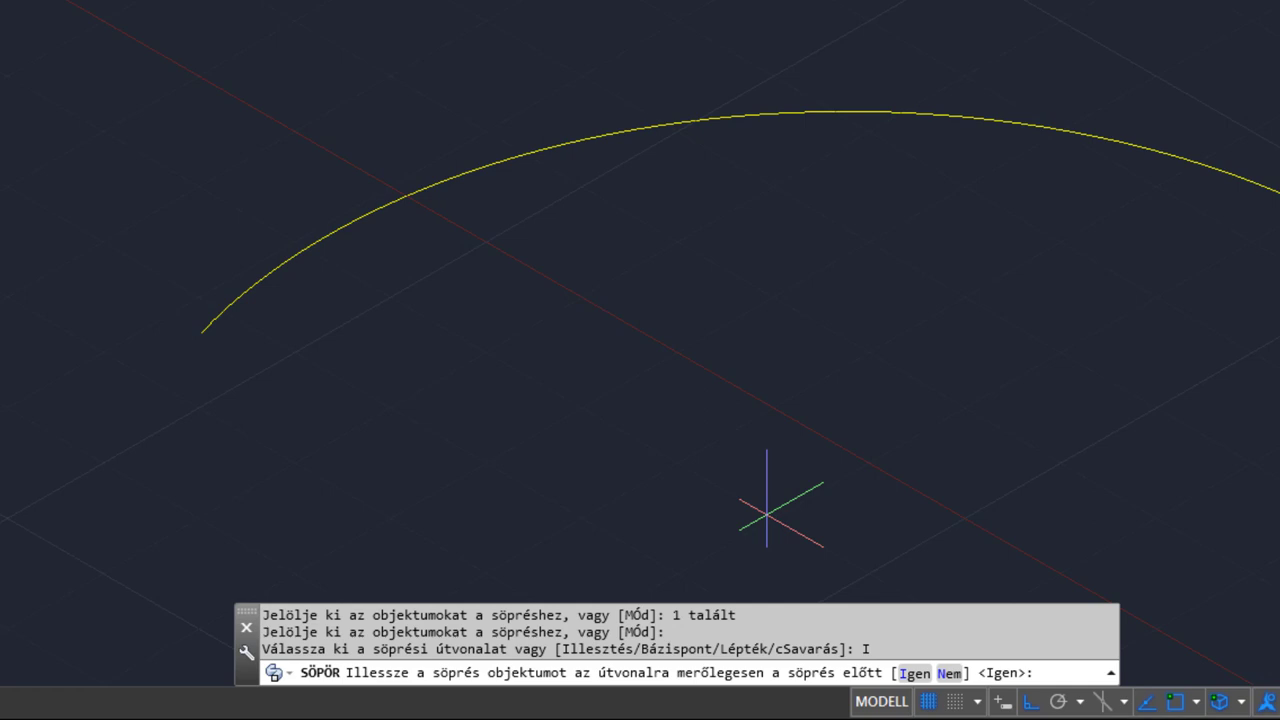
pyautogui.click(948, 674)
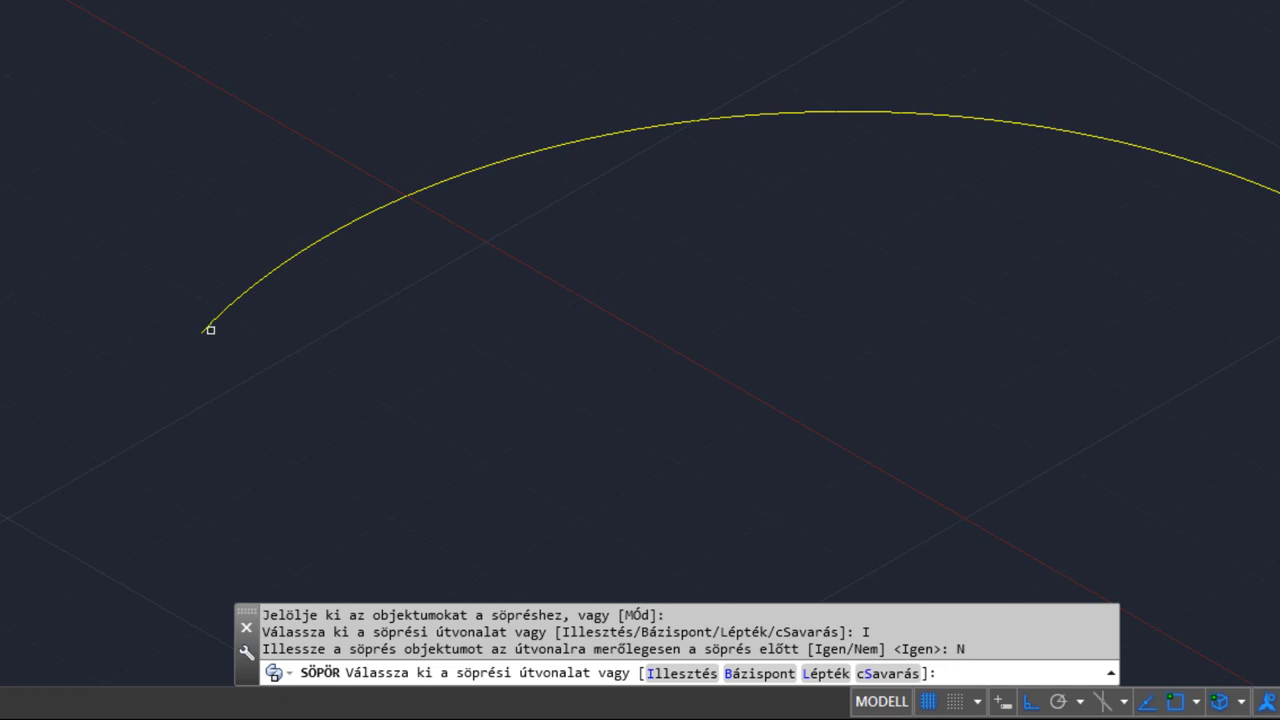
pyautogui.click(206, 328)
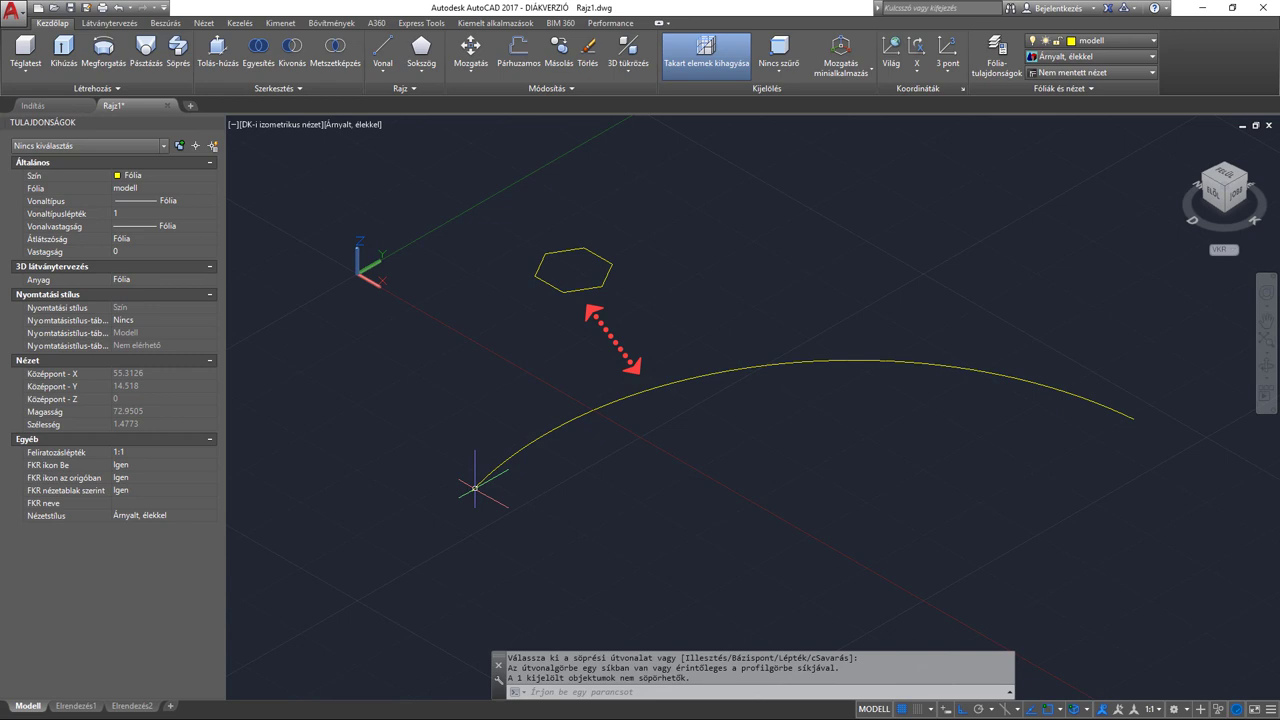
# - Move the hexagon with MOVE to the lower-left end of the yellow arc
pyautogui.press('Escape')
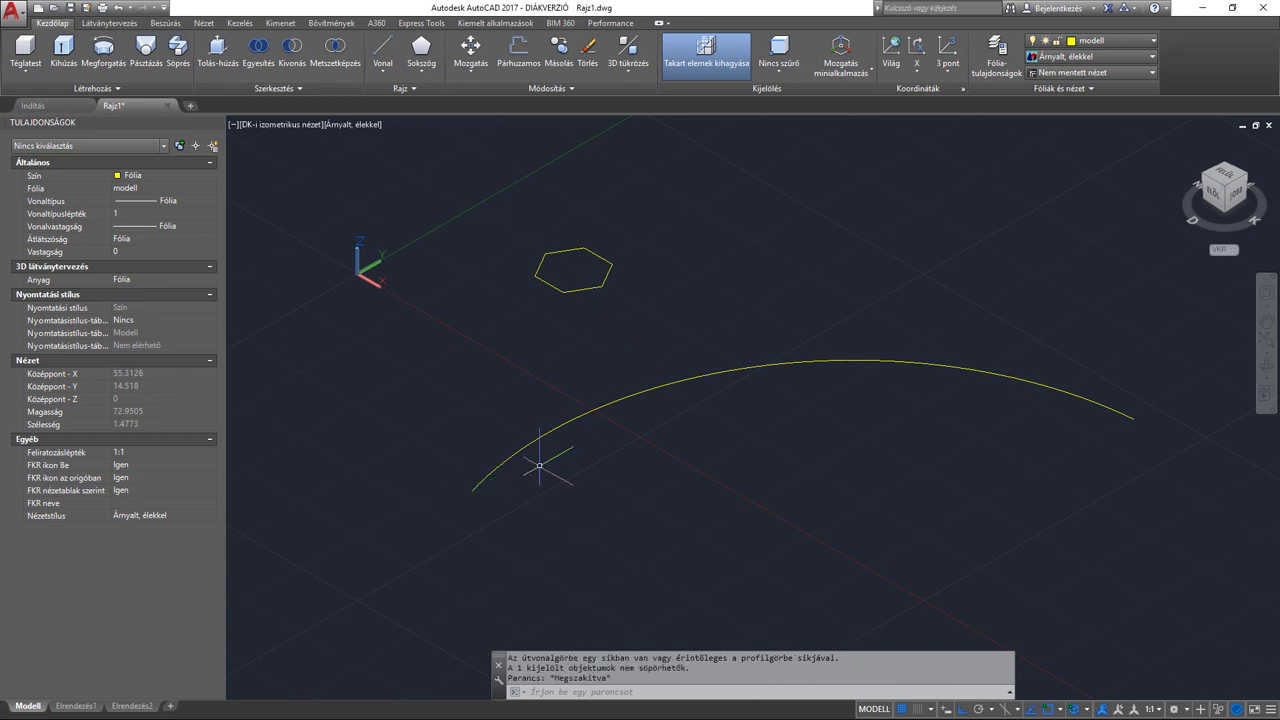
pyautogui.click(601, 331)
pyautogui.click(522, 265)
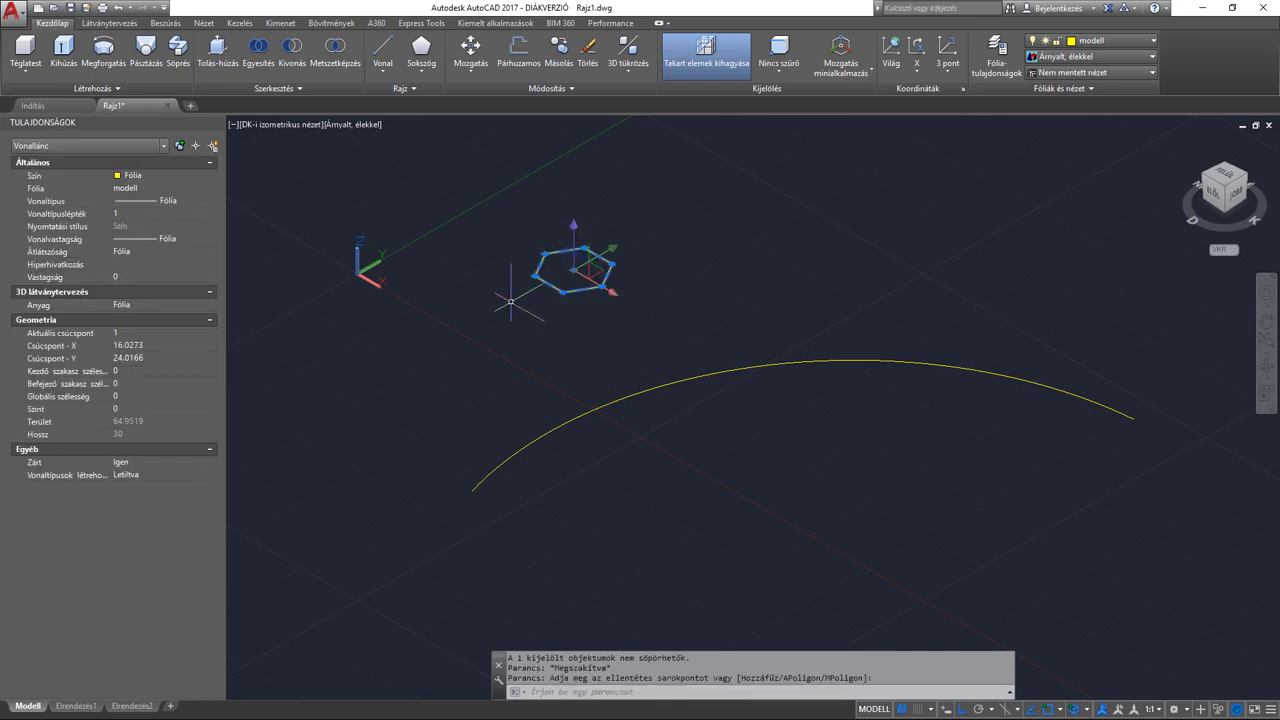
pyautogui.write('mo')
pyautogui.press('Return')
pyautogui.click(582, 245)
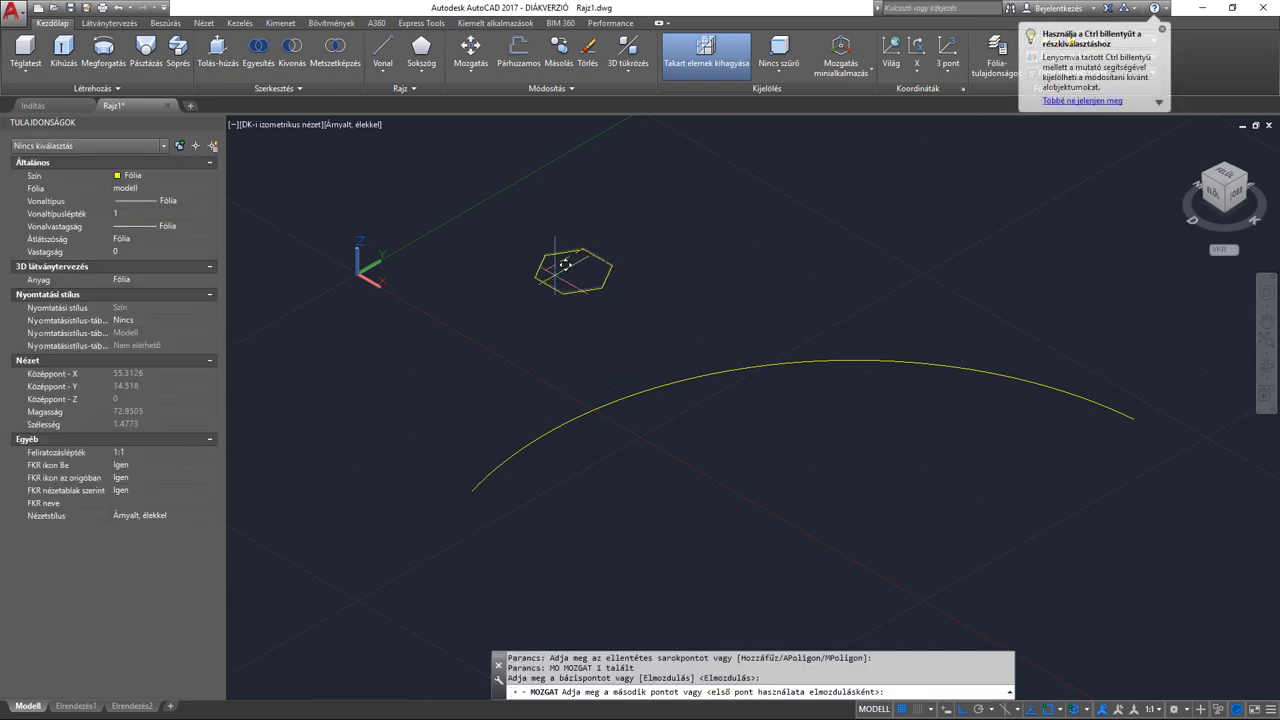
pyautogui.click(473, 490)
pyautogui.scroll(2, 463, 476)
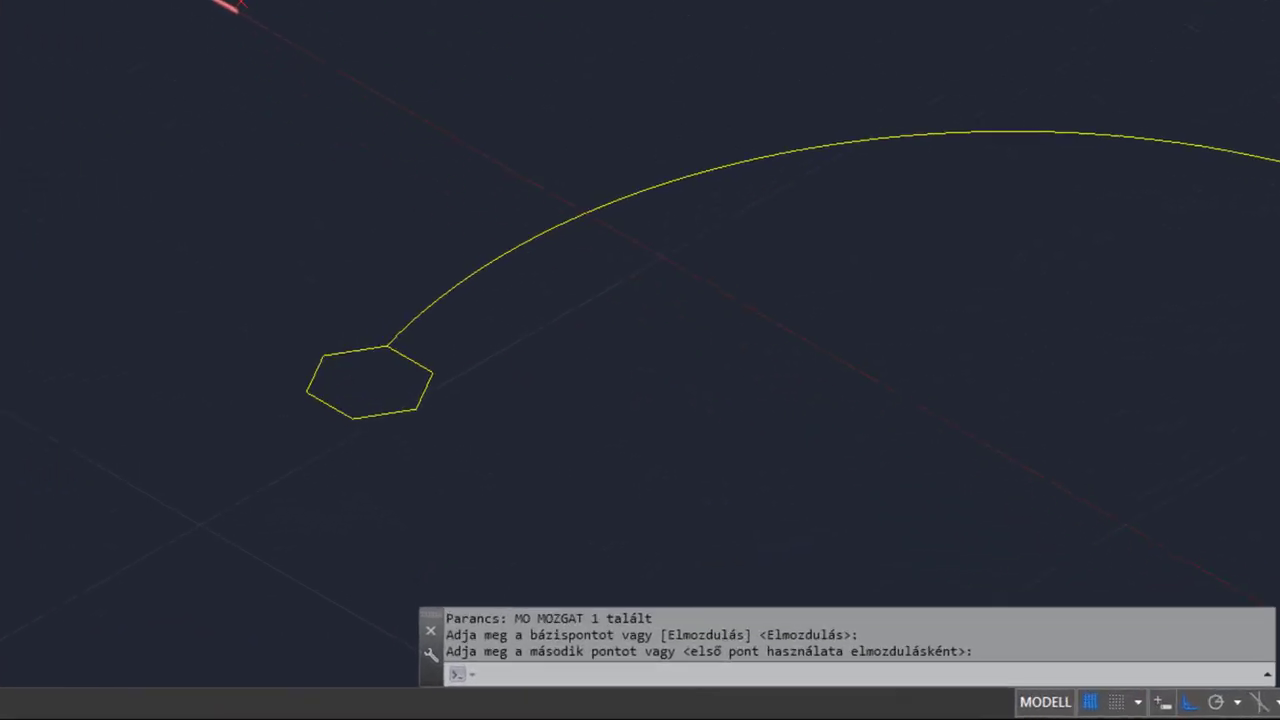
pyautogui.scroll(2, 420, 300)
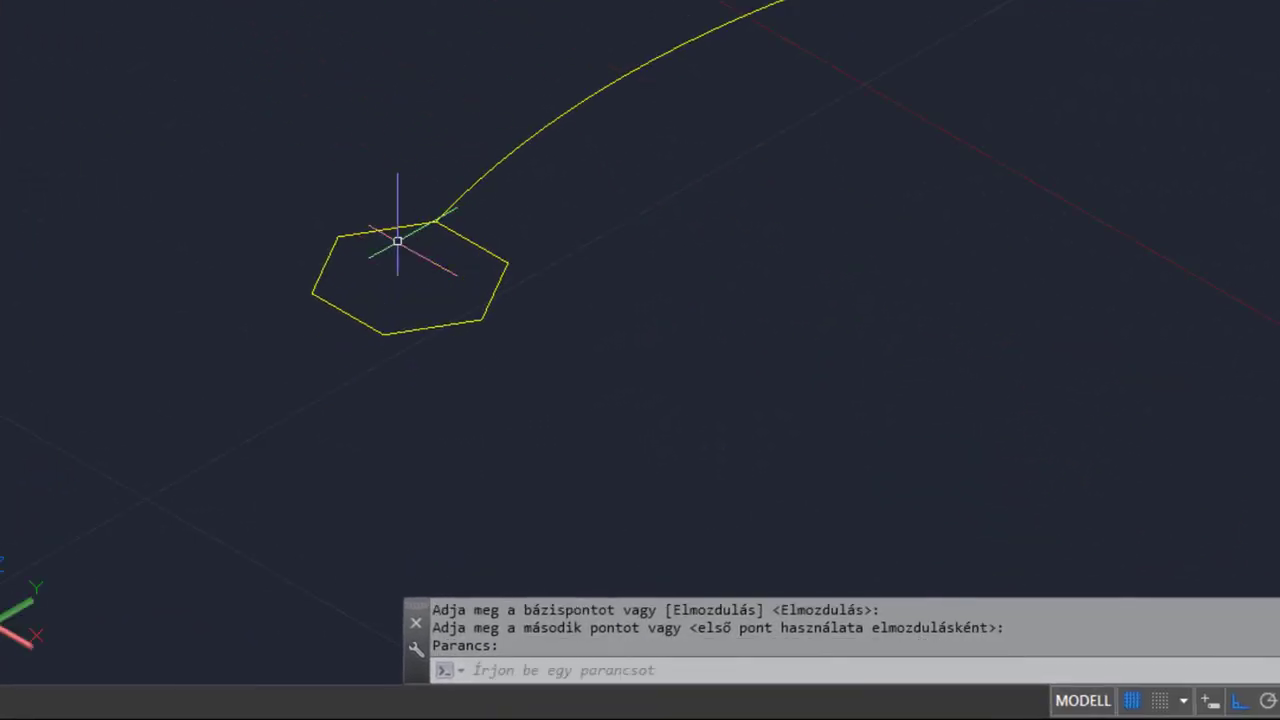
# - Rotate the hexagon 90° with 3DROTATE about an axis through two of its vertices
pyautogui.click(453, 323)
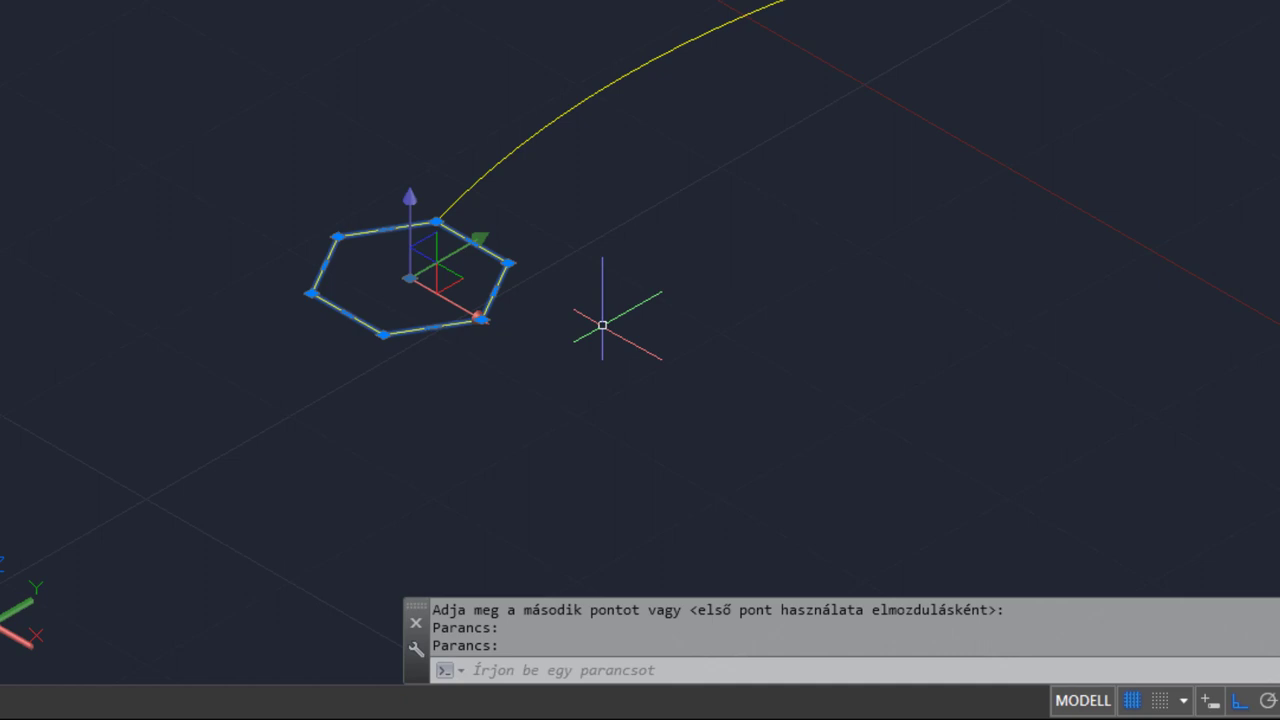
pyautogui.write('for')
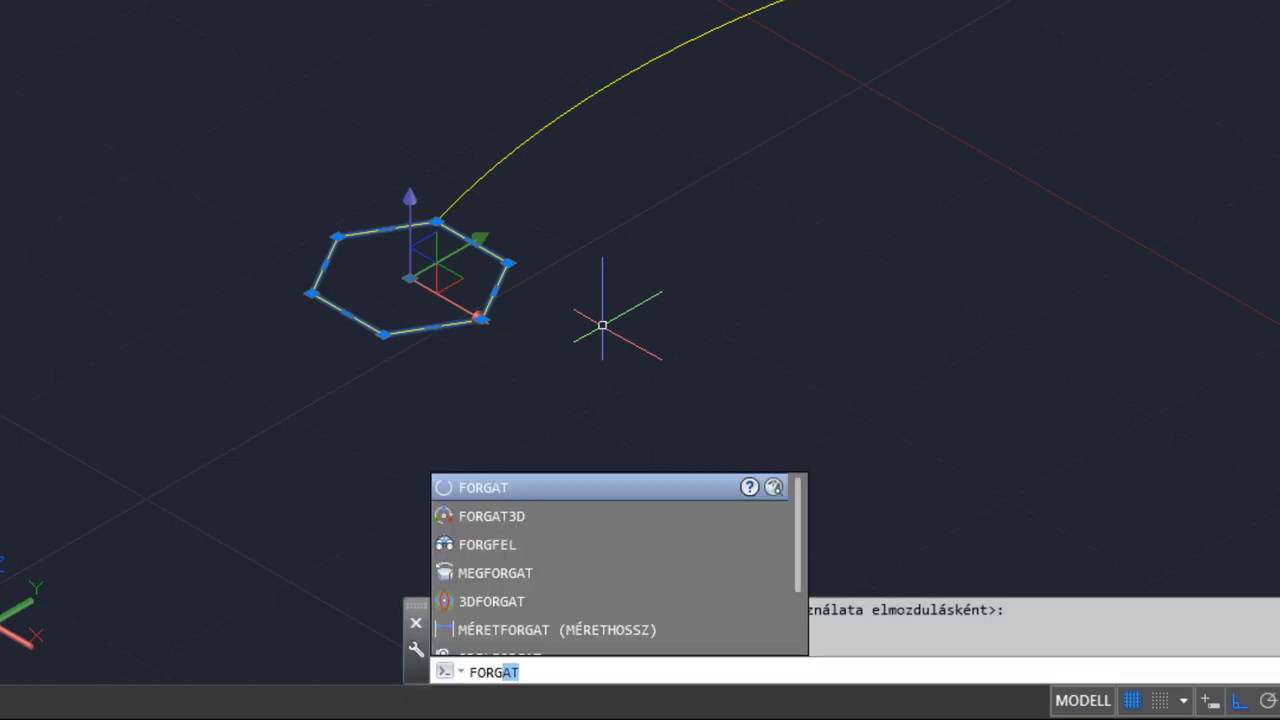
pyautogui.press('Down')
pyautogui.press('Return')
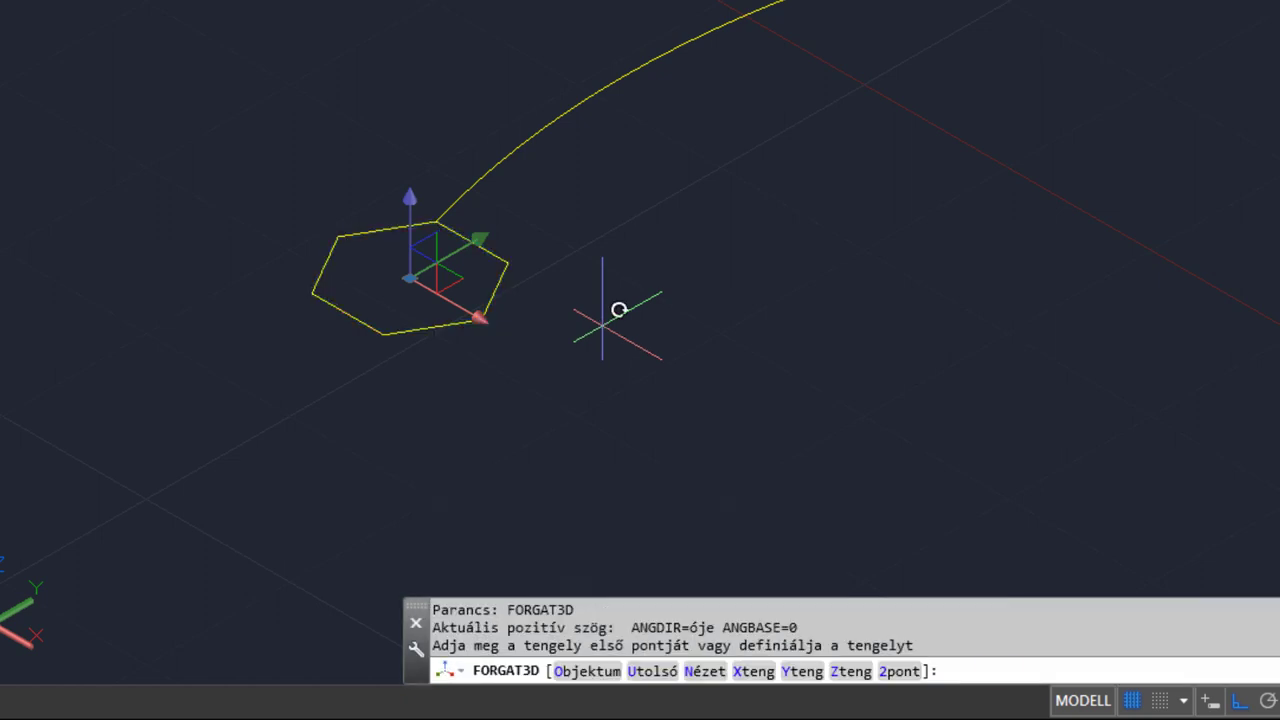
pyautogui.scroll(3, 600, 300)
pyautogui.click(273, 156)
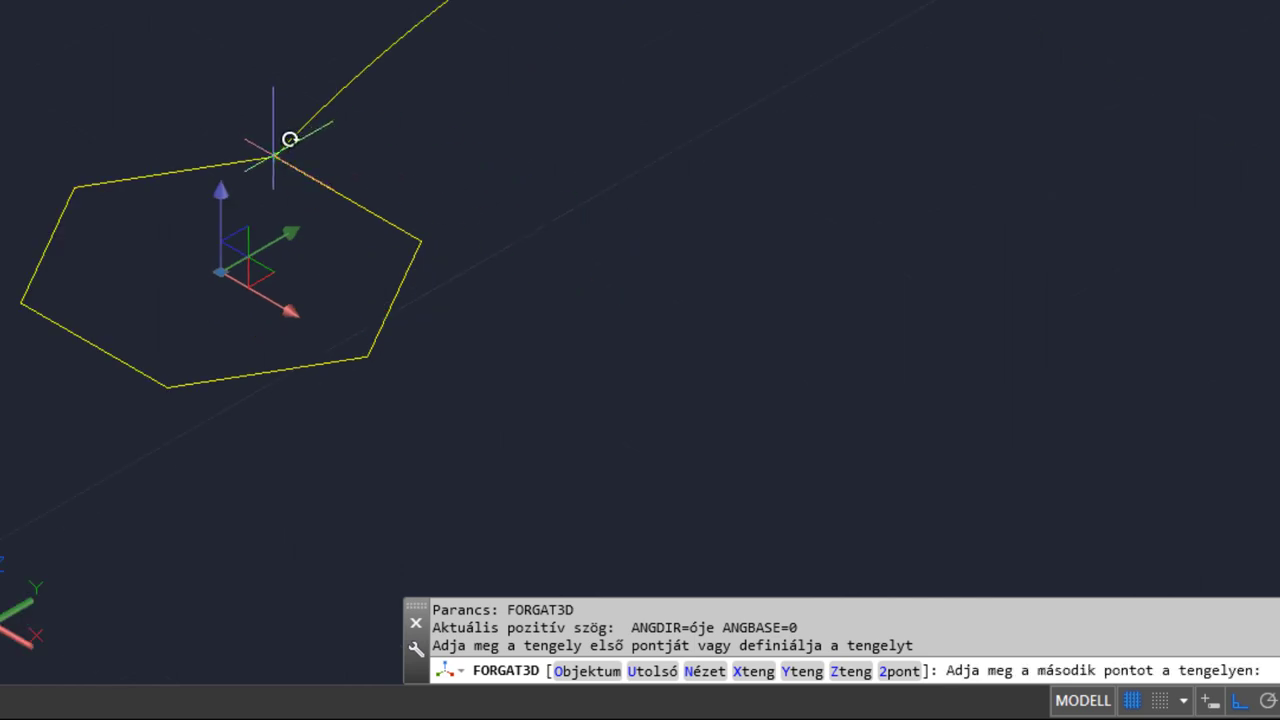
pyautogui.click(420, 240)
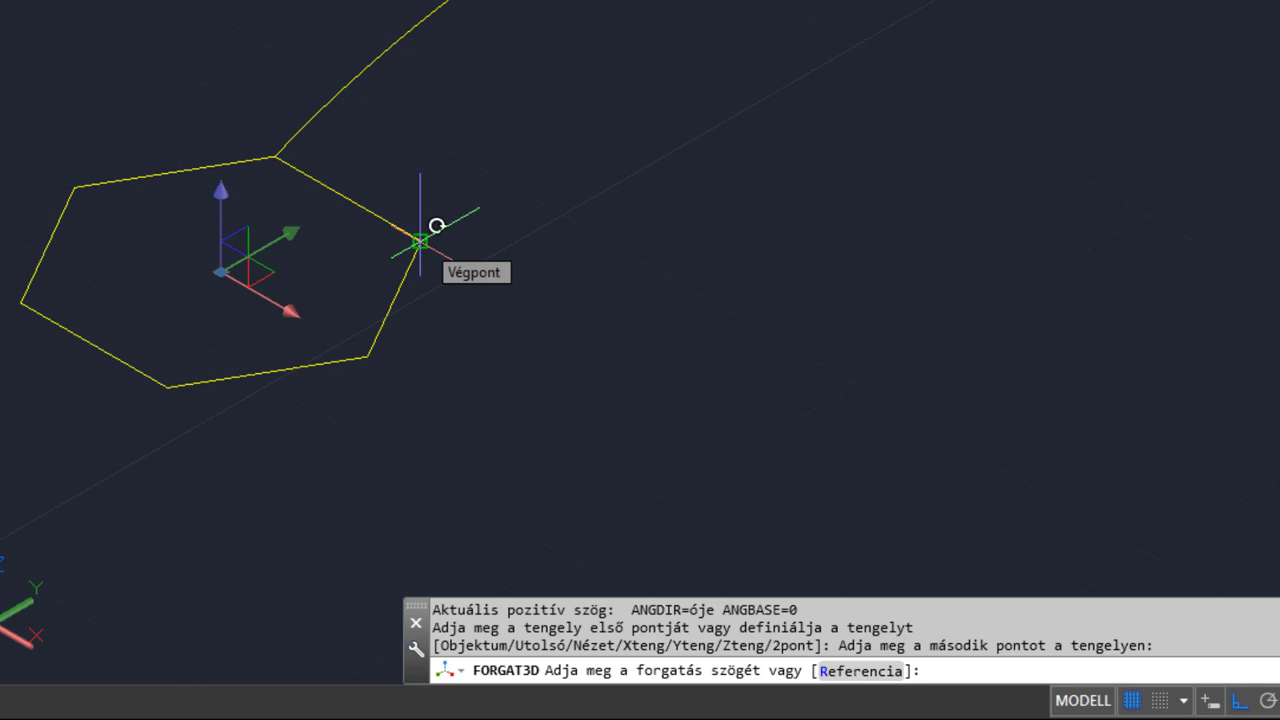
pyautogui.write('90')
pyautogui.press('Return')
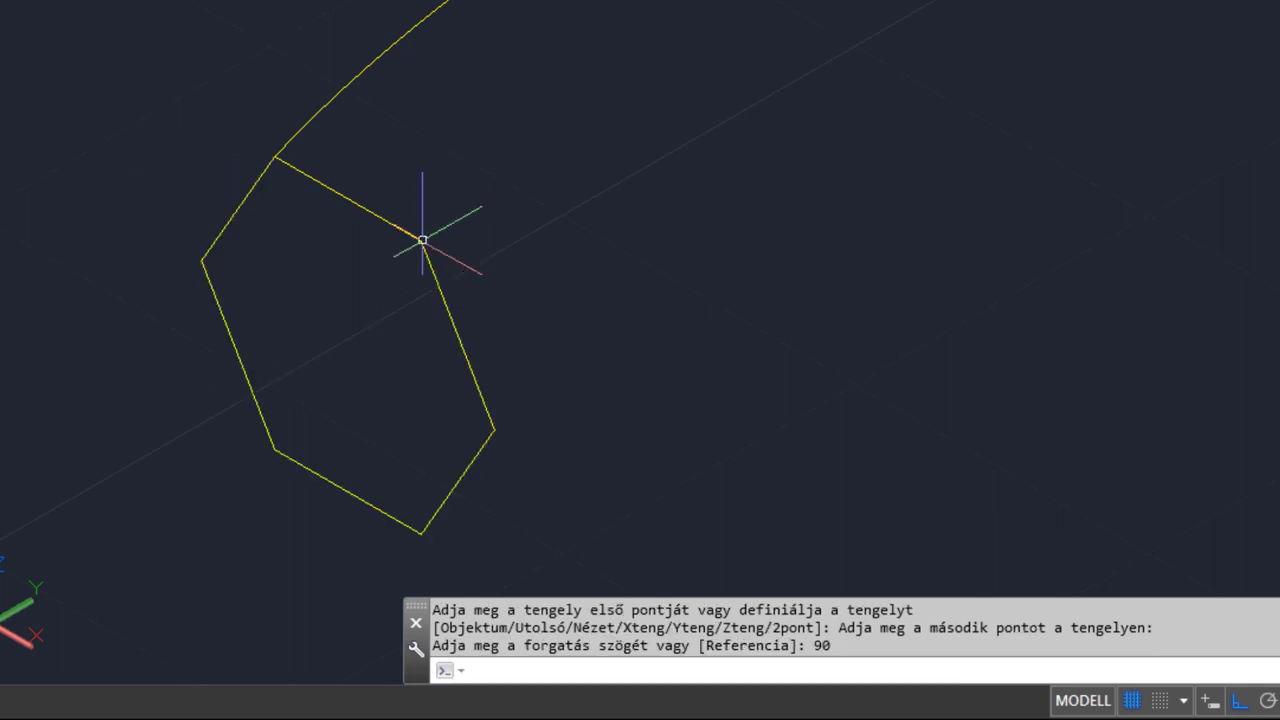
pyautogui.scroll(-5, 422, 240)
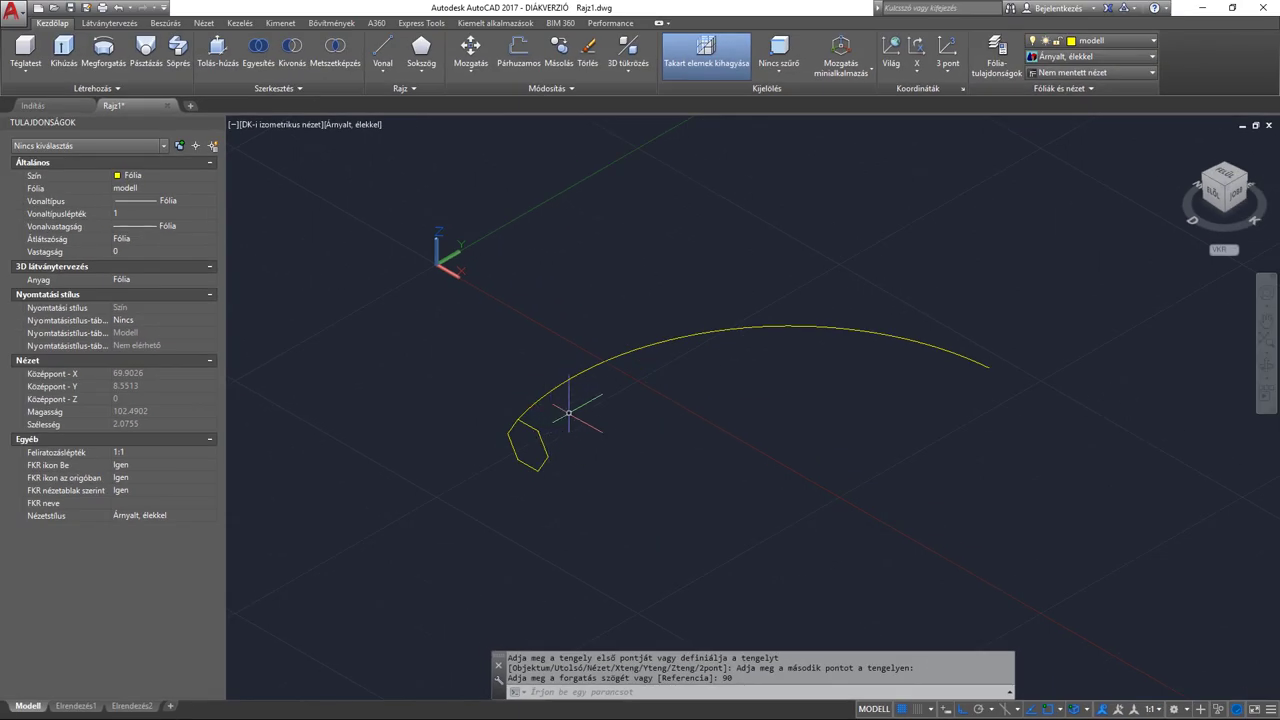
# - Begin a sweep with the hexagon as profile and bring up the Mode choice
pyautogui.click(178, 50)
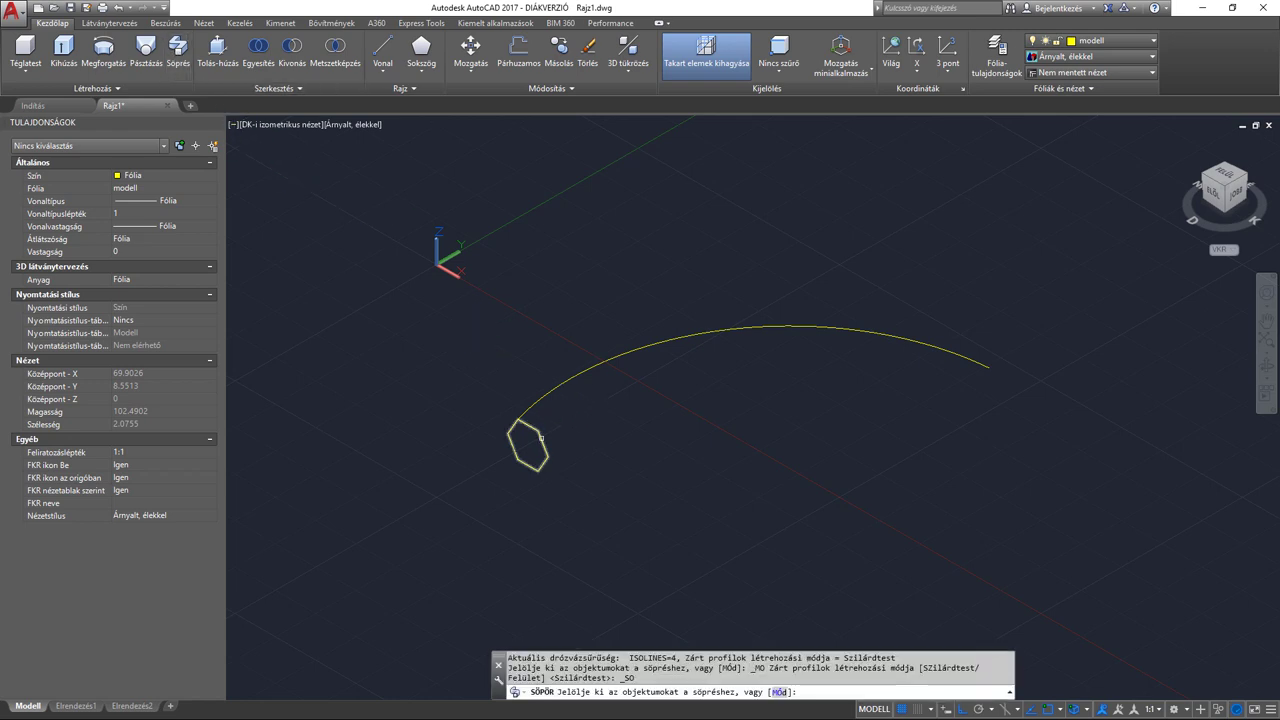
pyautogui.click(541, 438)
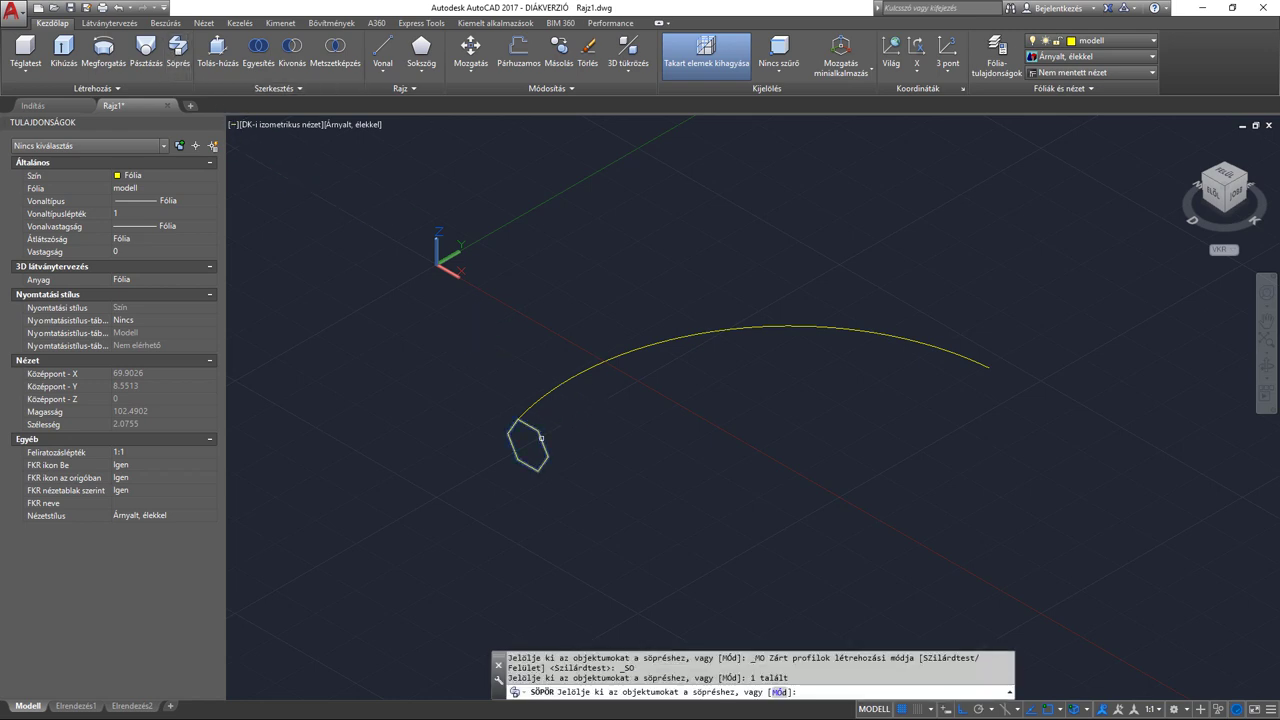
pyautogui.click(781, 692)
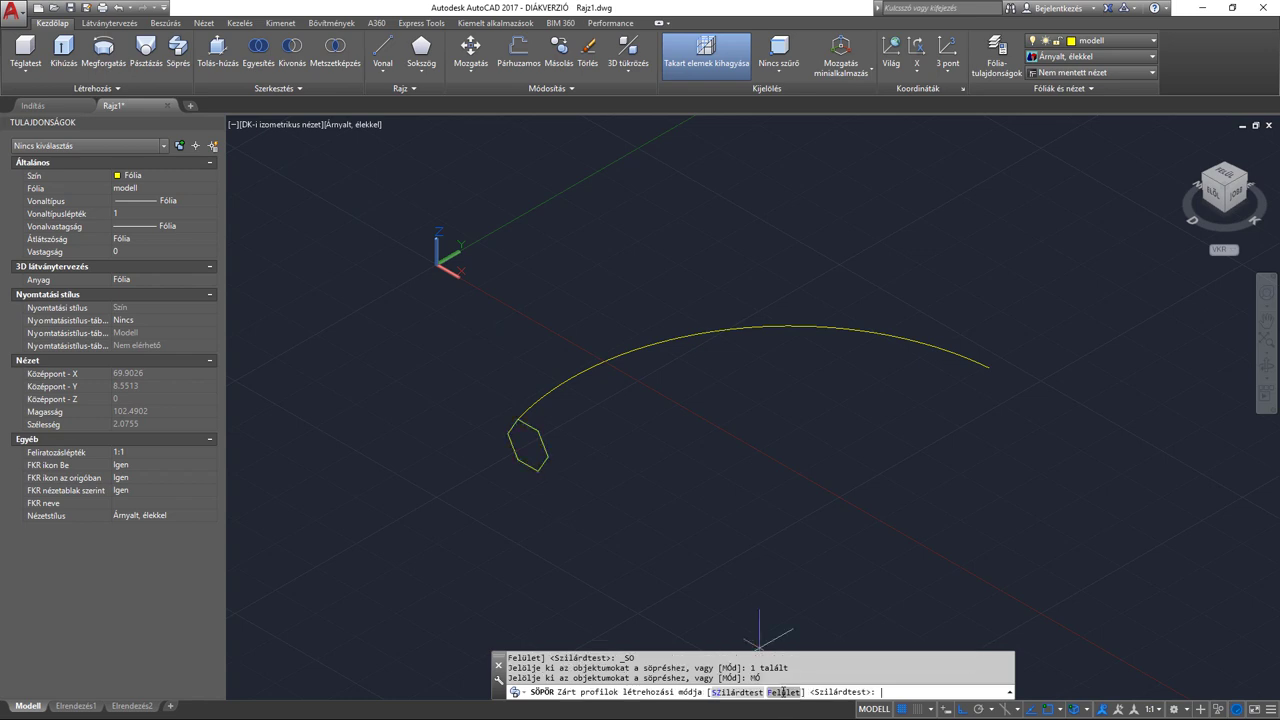
# - Sweep the hexagon along the yellow arc as a solid, with alignment set to No
pyautogui.click(740, 697)
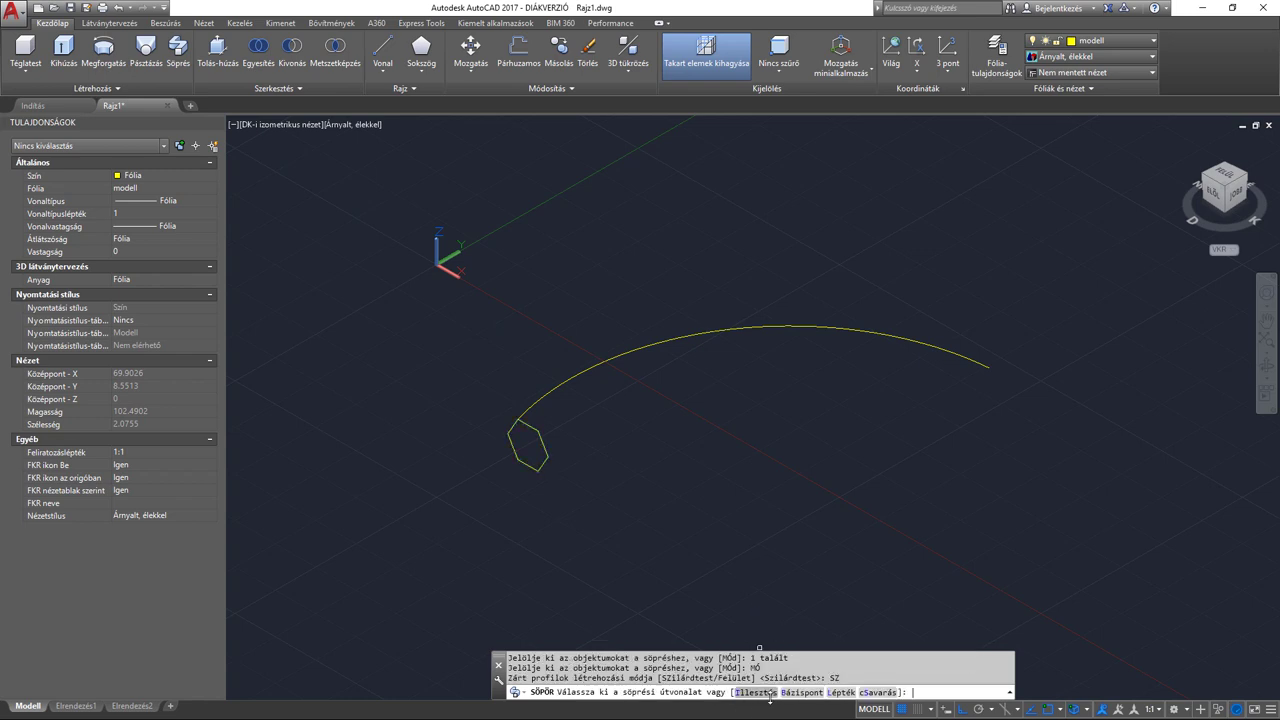
pyautogui.click(756, 694)
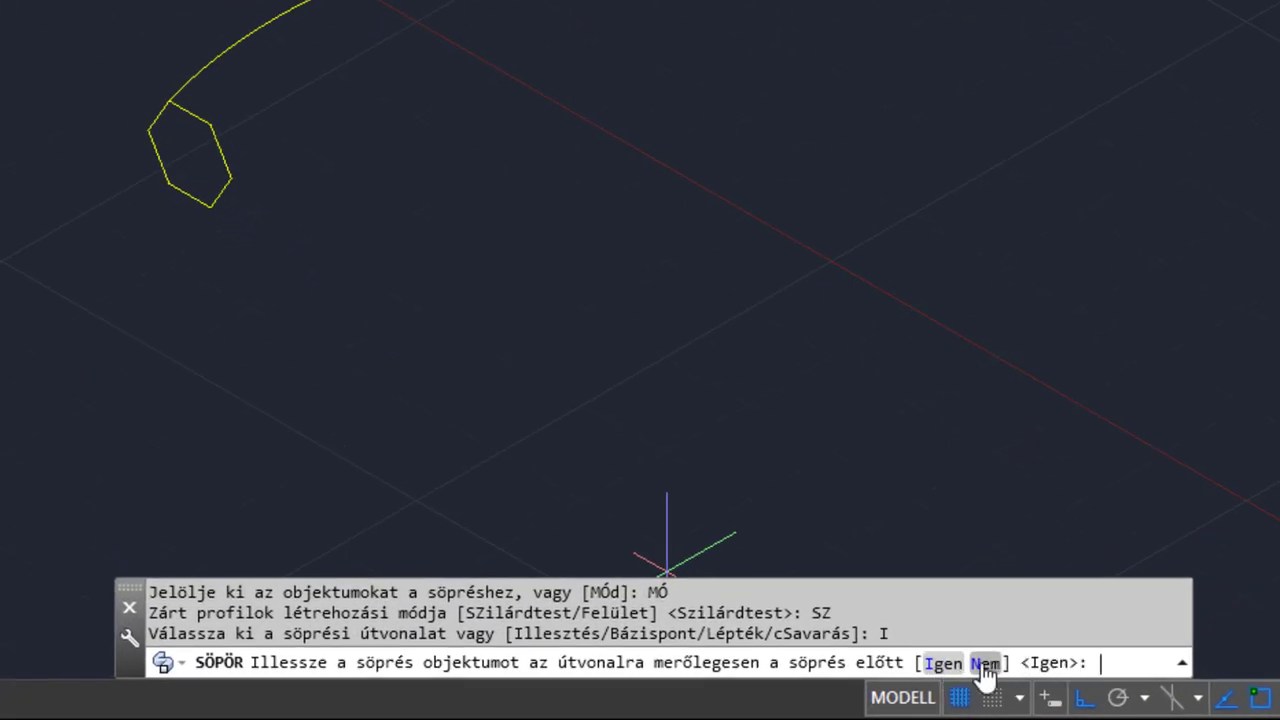
pyautogui.click(984, 663)
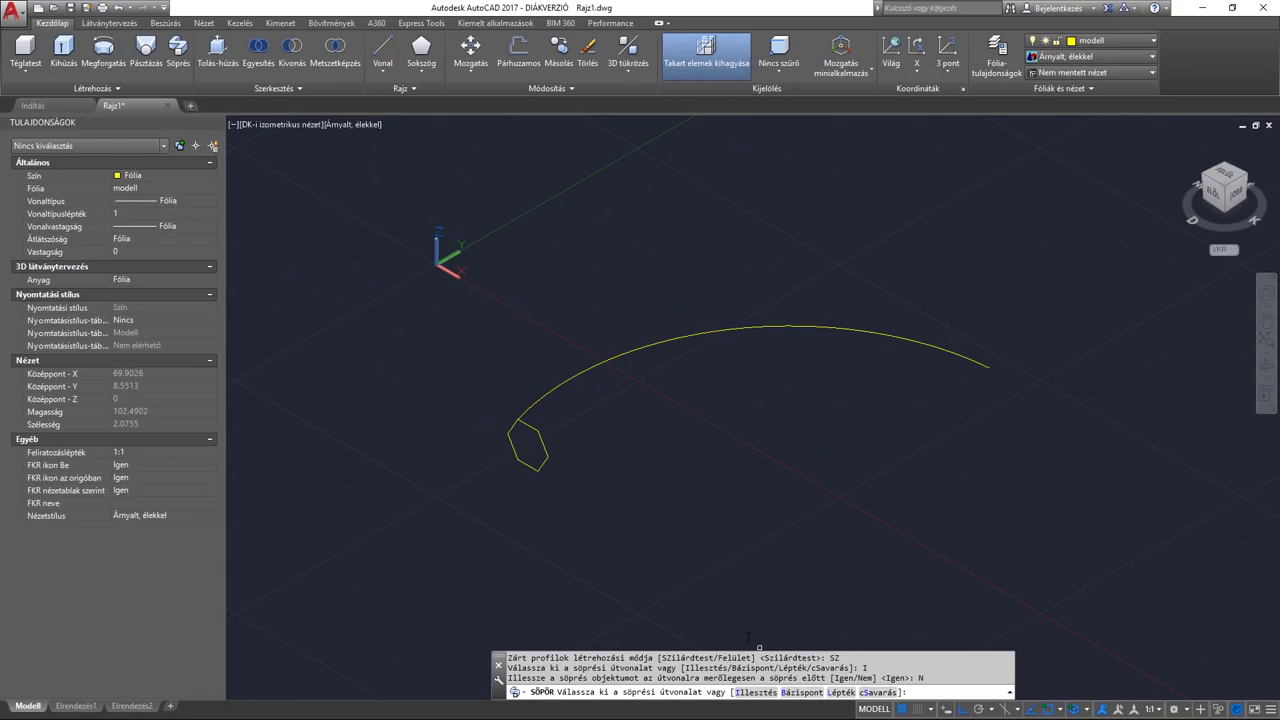
pyautogui.click(530, 412)
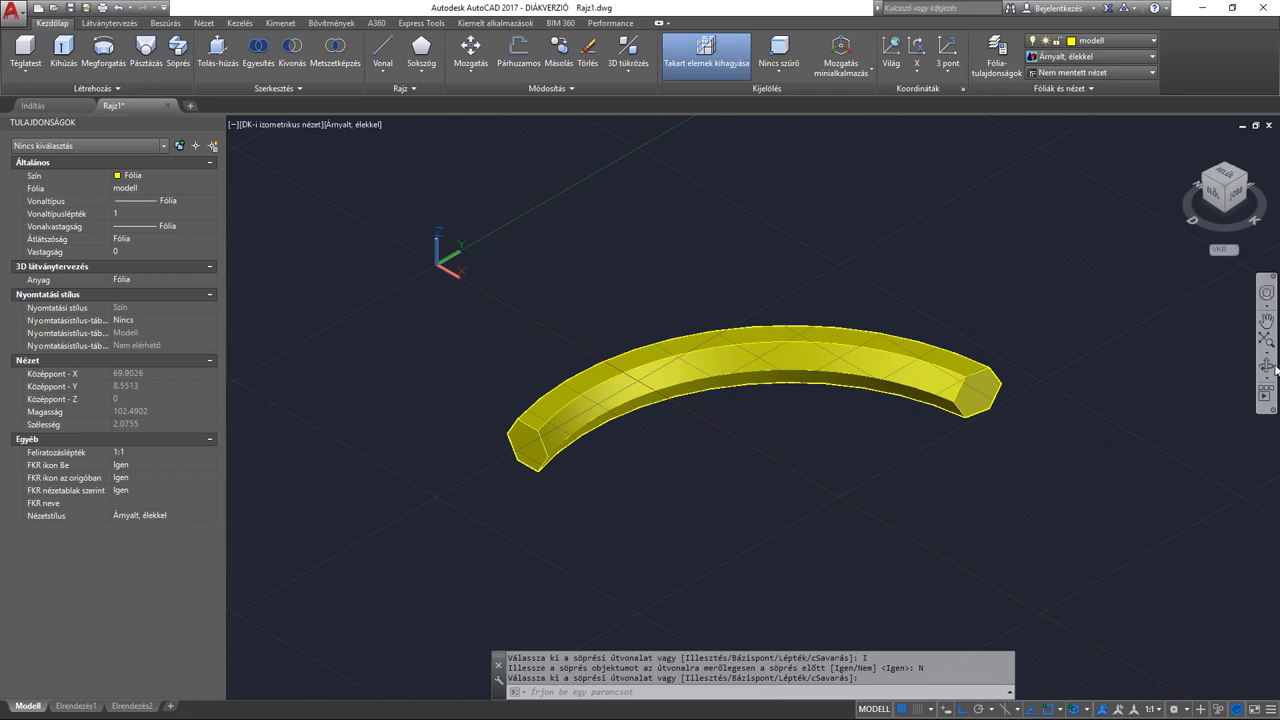
# - Orbit around the new hexagonal bar to inspect it from several angles
pyautogui.keyDown('shift'); pyautogui.moveTo(900, 443); pyautogui.dragTo(688, 380, button='middle'); pyautogui.keyUp('shift')
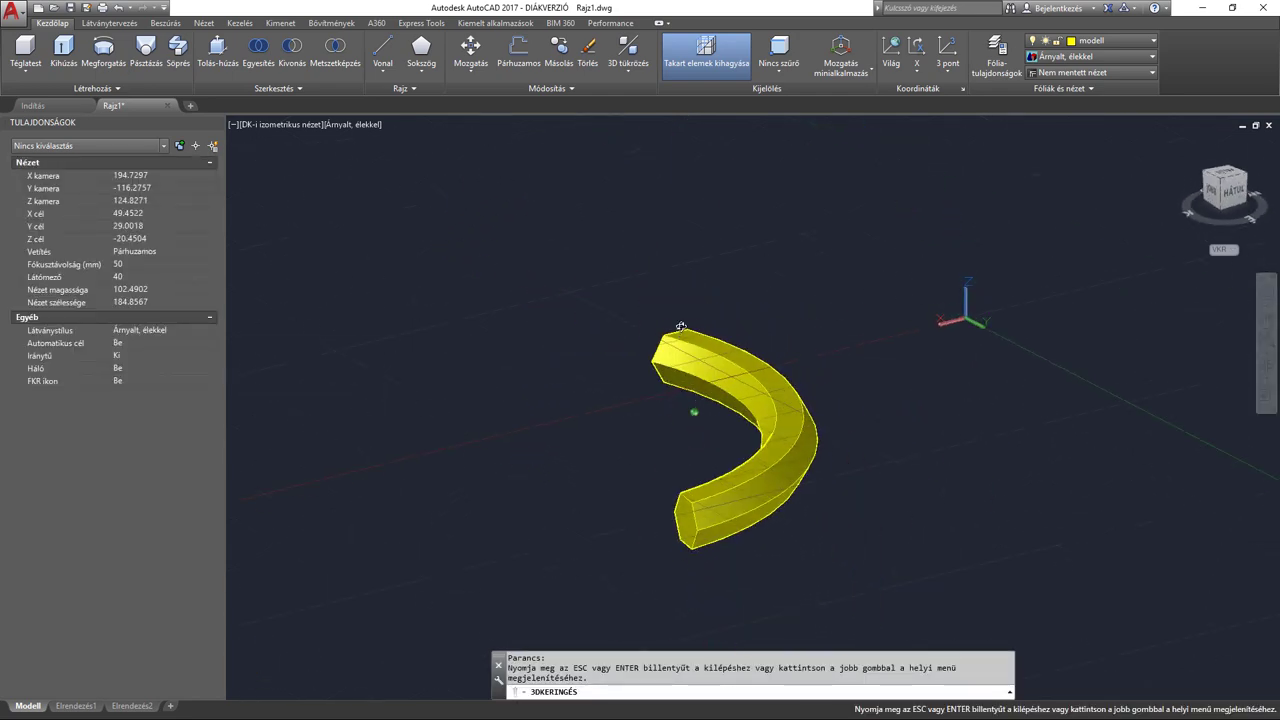
pyautogui.moveTo(649, 420)
pyautogui.keyDown('shift'); pyautogui.mouseDown(button='middle')
pyautogui.moveTo(586, 441)
pyautogui.moveTo(803, 446)
pyautogui.moveTo(749, 457)
pyautogui.moveTo(762, 404)
pyautogui.moveTo(579, 484)
pyautogui.moveTo(694, 409)
pyautogui.mouseUp(button='middle'); pyautogui.keyUp('shift')
pyautogui.scroll(1, 520, 395)
pyautogui.scroll(2, 520, 395)
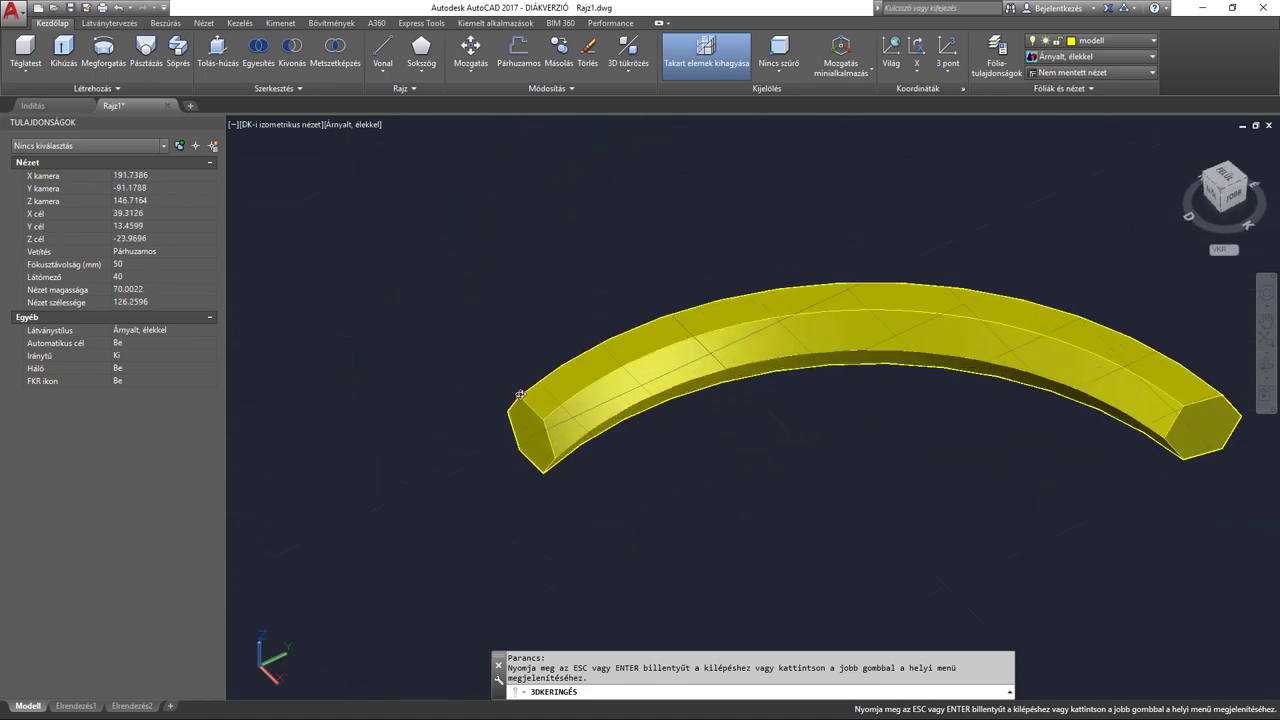
pyautogui.moveTo(513, 413)
pyautogui.keyDown('shift'); pyautogui.mouseDown(button='middle')
pyautogui.moveTo(500, 397)
pyautogui.moveTo(520, 374)
pyautogui.moveTo(518, 466)
pyautogui.mouseUp(button='middle'); pyautogui.keyUp('shift')
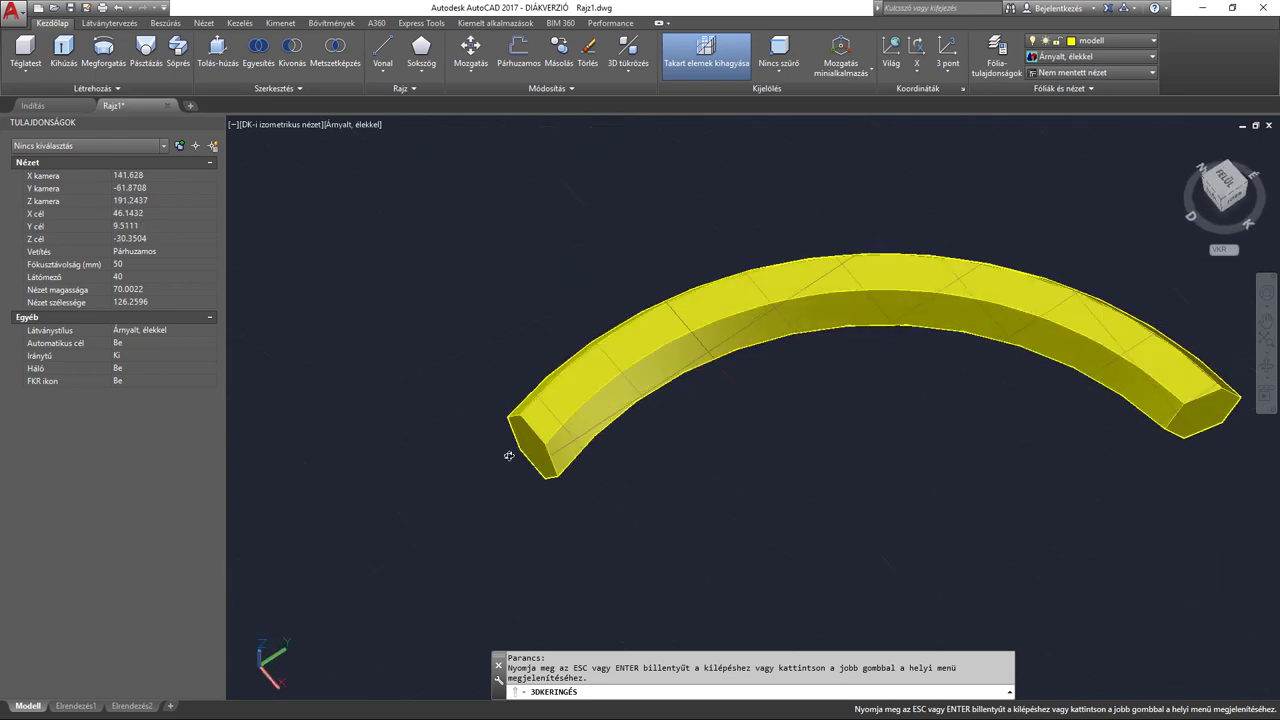
pyautogui.moveTo(509, 456); pyautogui.dragTo(539, 396)
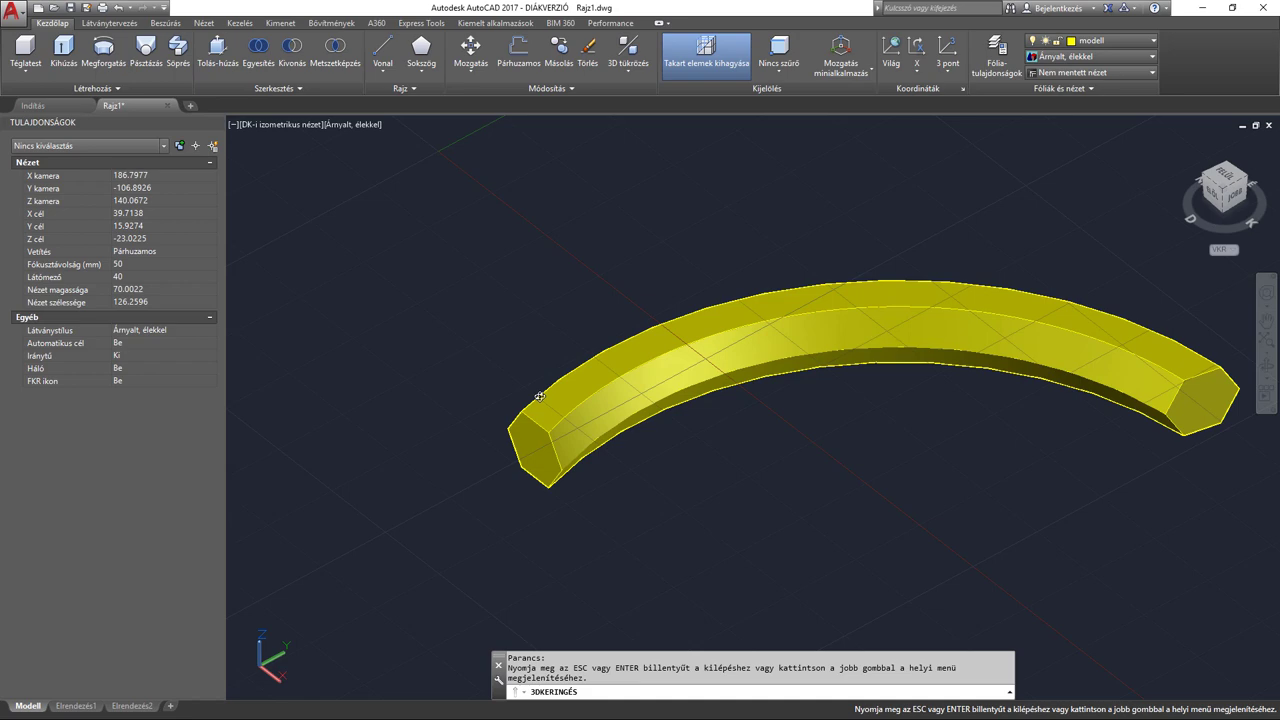
pyautogui.press('Escape')
# - Undo the orbit and sweep, then re-sweep the hexagon along the arc aligned perpendicular
pyautogui.hotkey('ctrl', 'z')
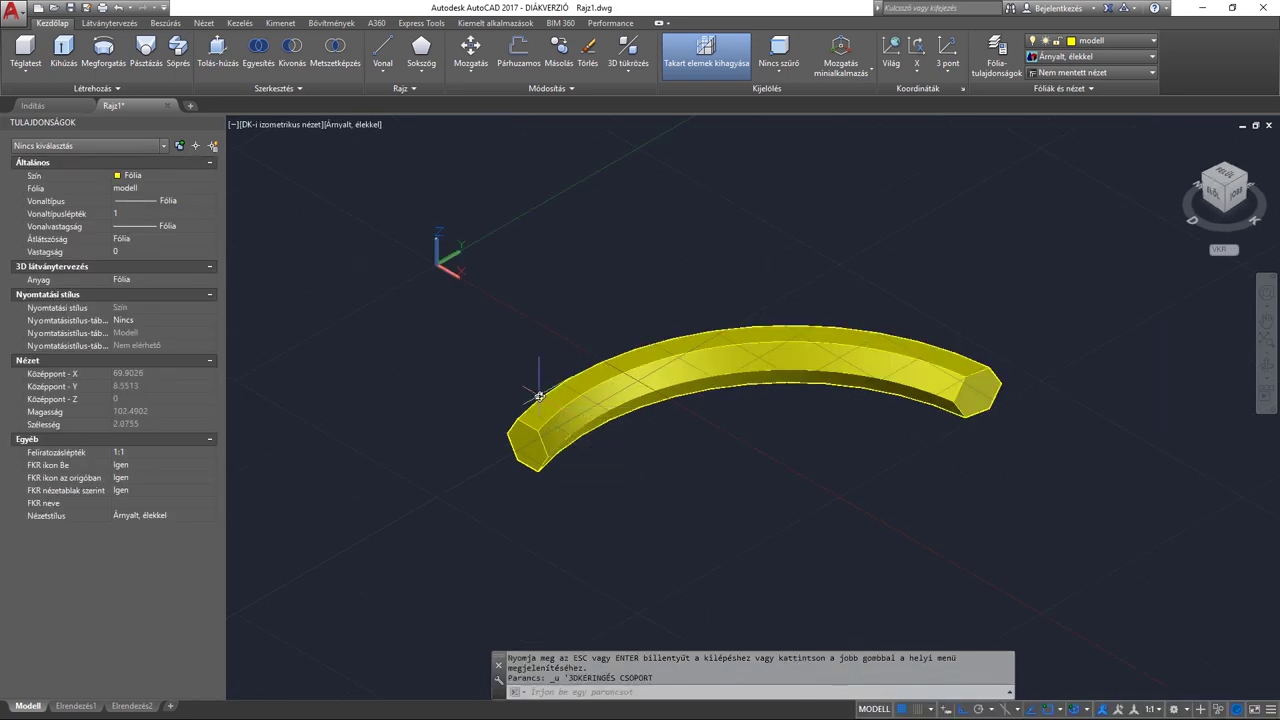
pyautogui.hotkey('ctrl', 'z')
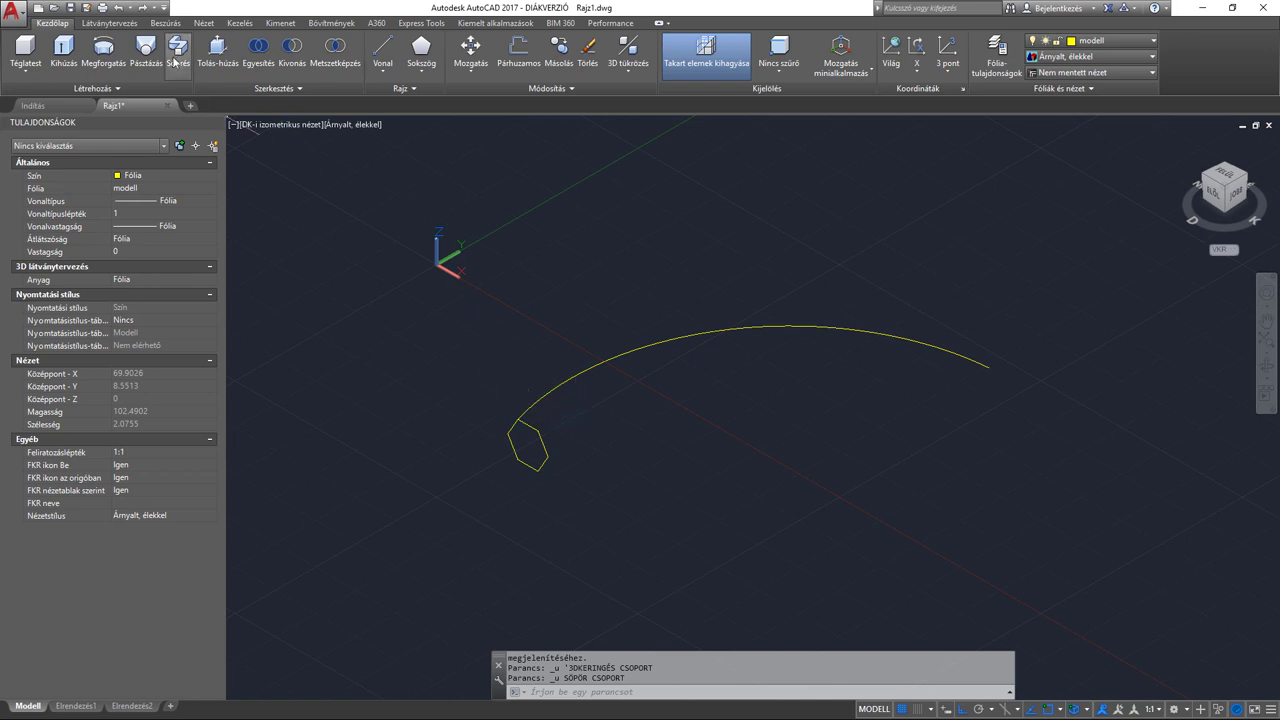
pyautogui.click(177, 52)
pyautogui.click(531, 427)
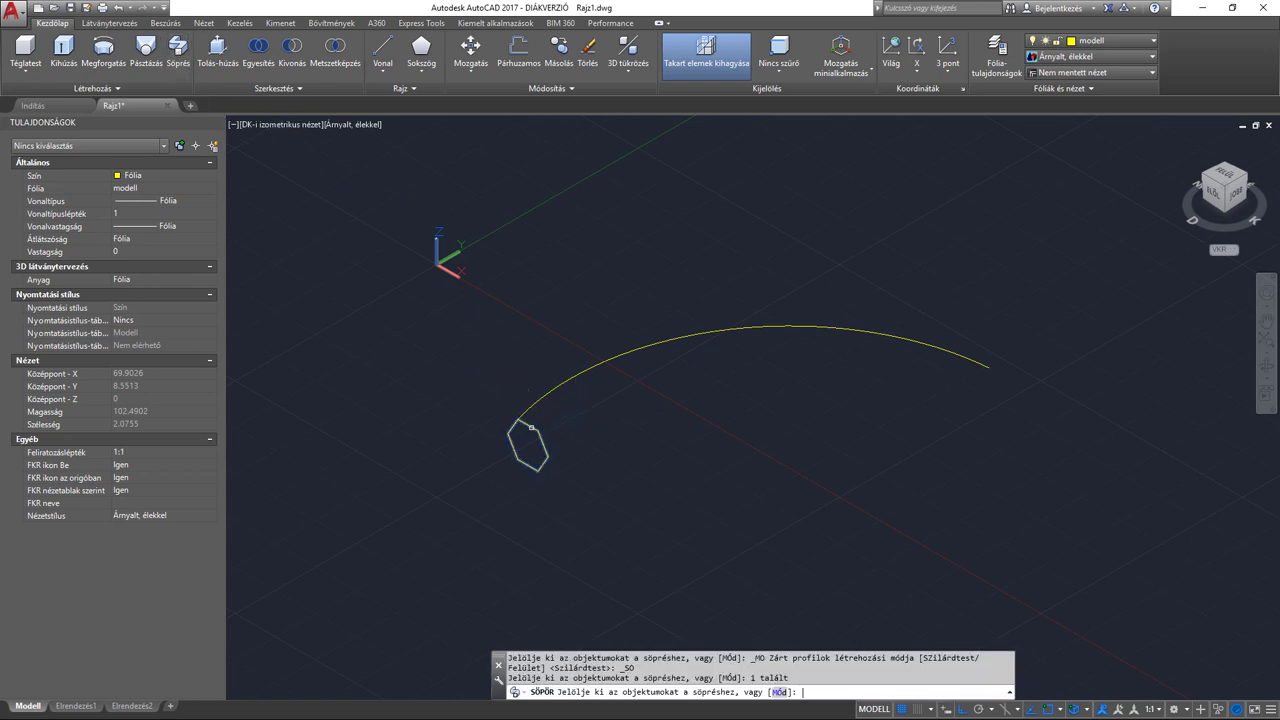
pyautogui.press('Return')
pyautogui.click(766, 692)
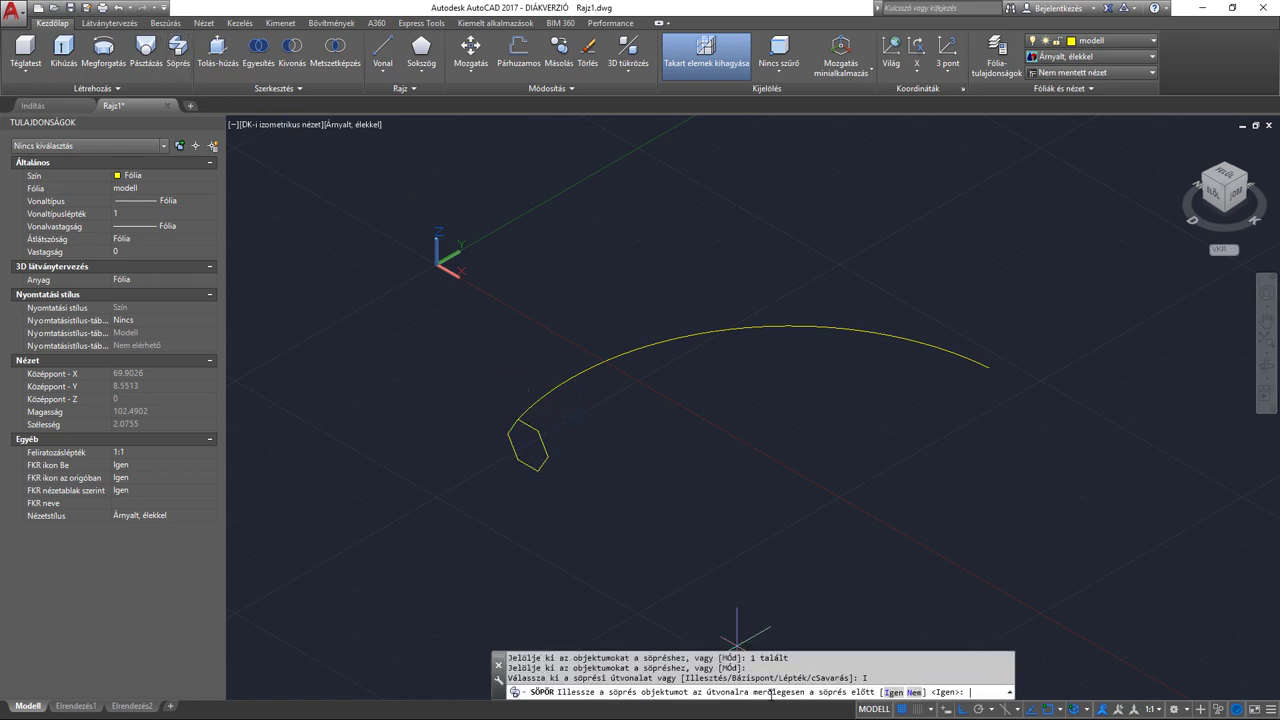
pyautogui.click(893, 692)
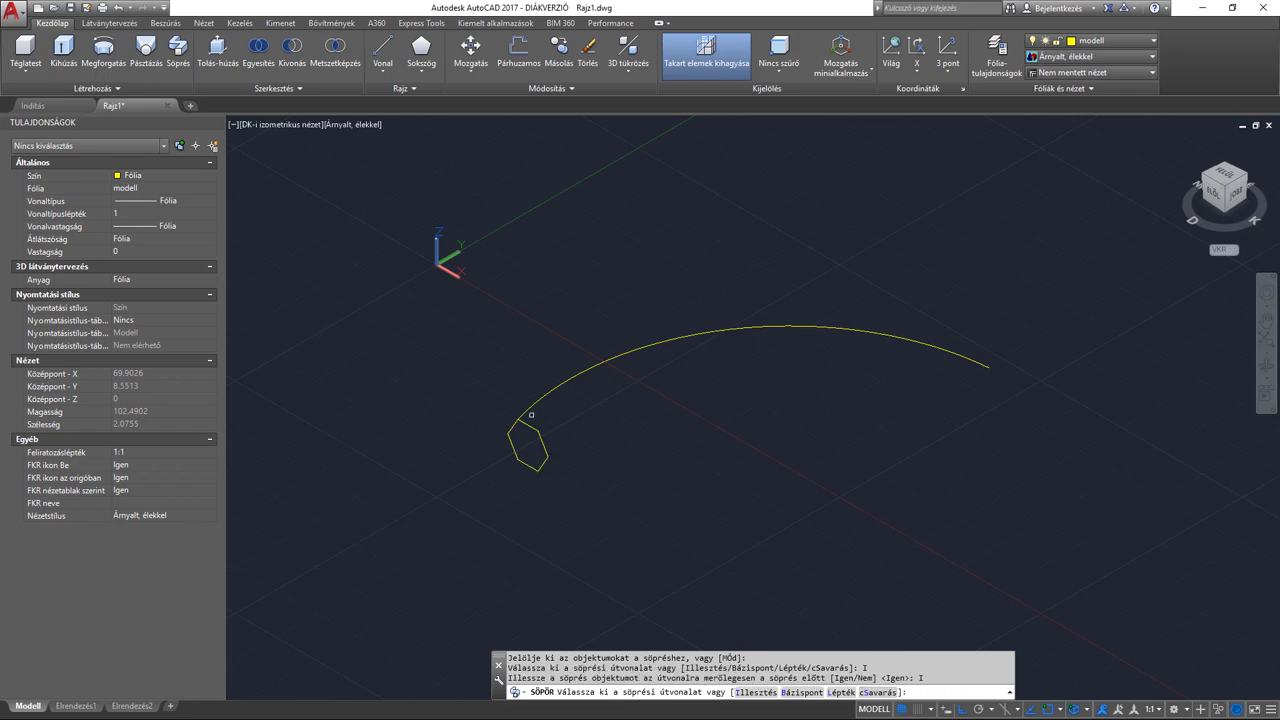
pyautogui.click(789, 327)
# - Zoom in to check the result, then undo this untwisted sweep
pyautogui.scroll(2, 520, 435)
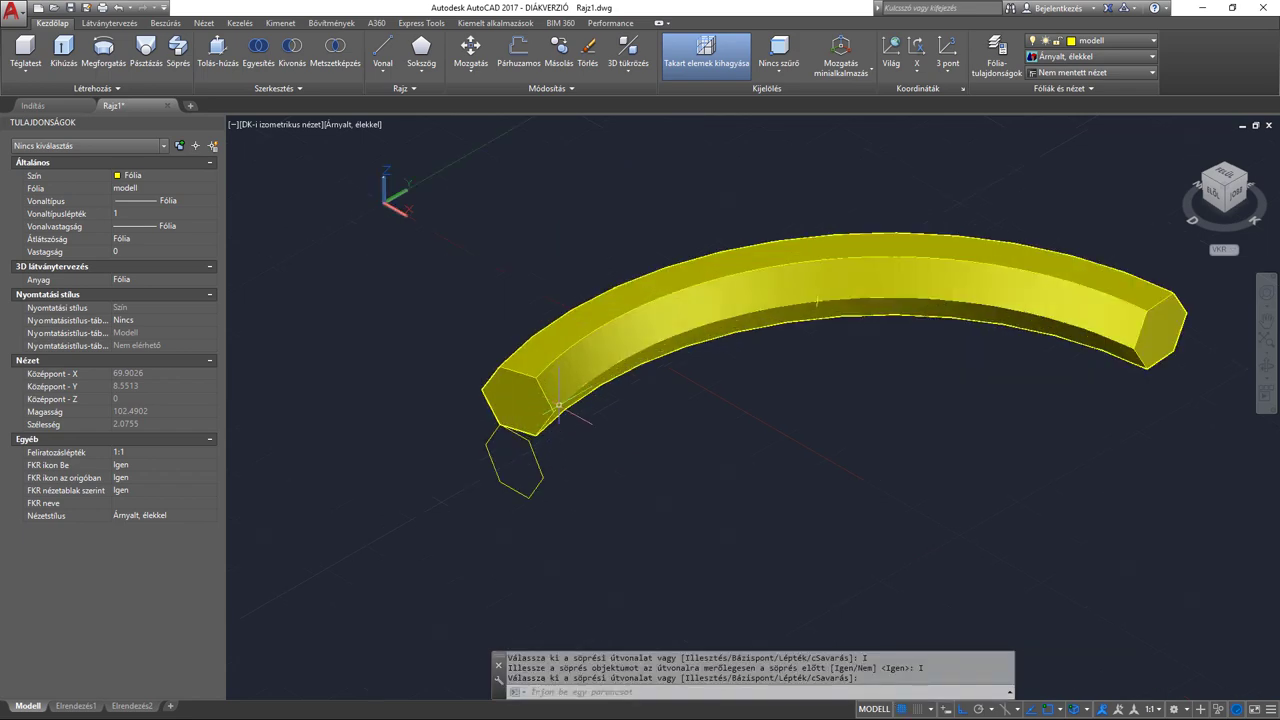
pyautogui.scroll(3, 520, 435)
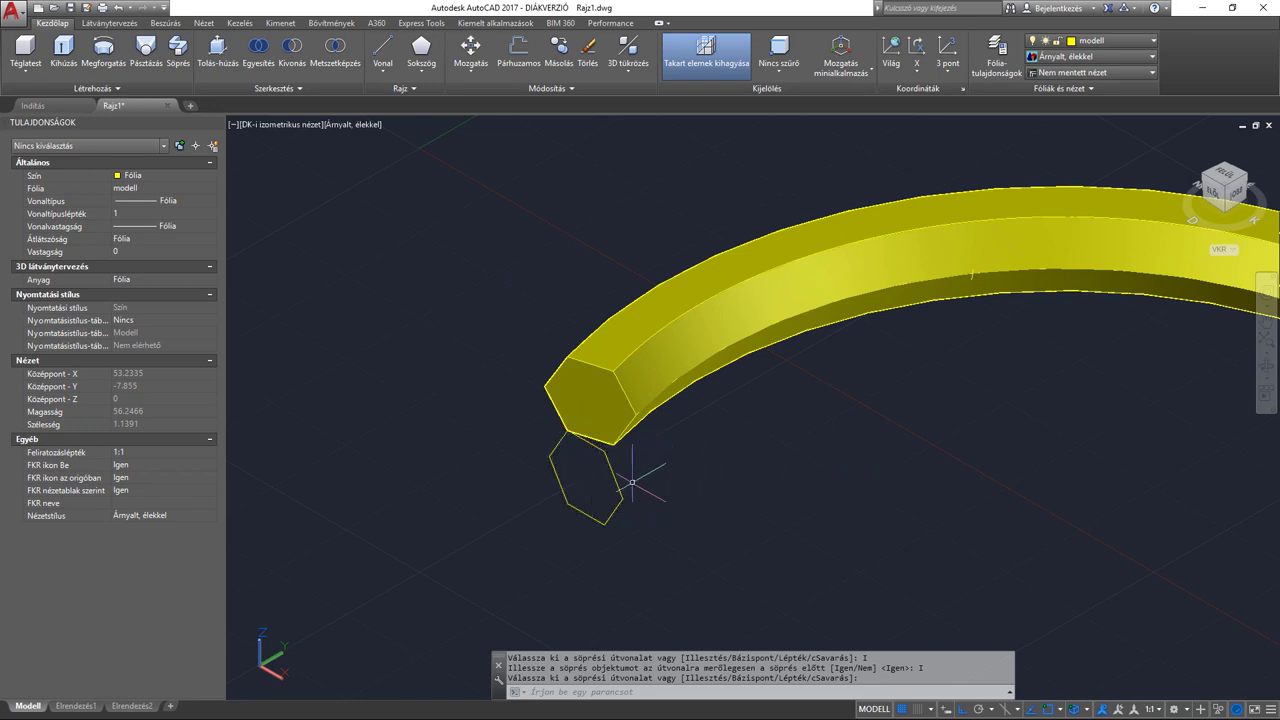
pyautogui.scroll(2, 543, 370)
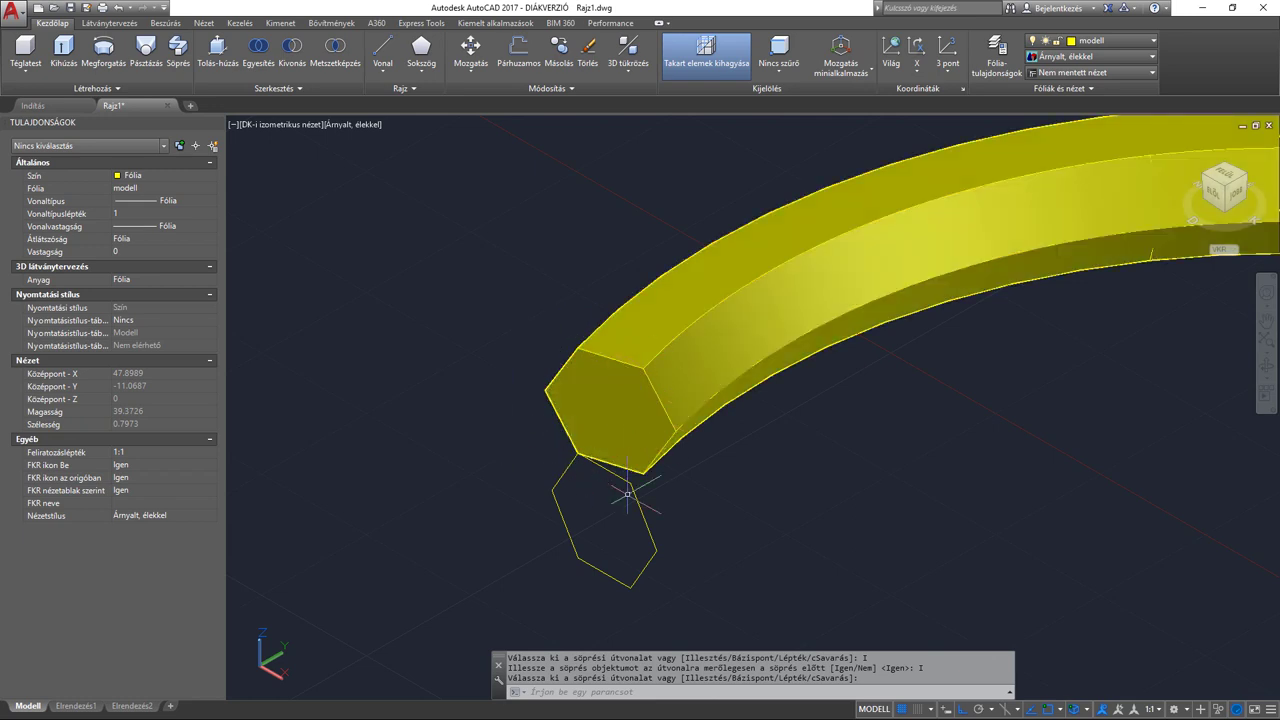
pyautogui.scroll(-5, 636, 482)
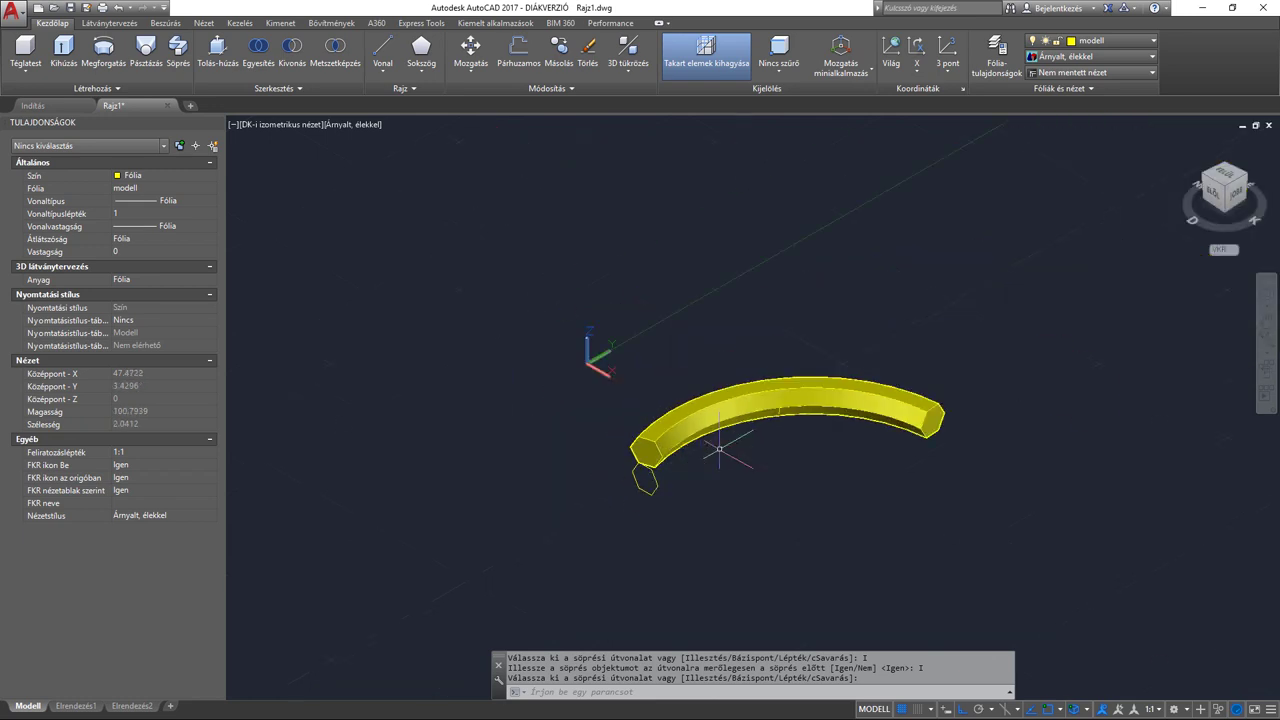
pyautogui.scroll(1, 680, 420)
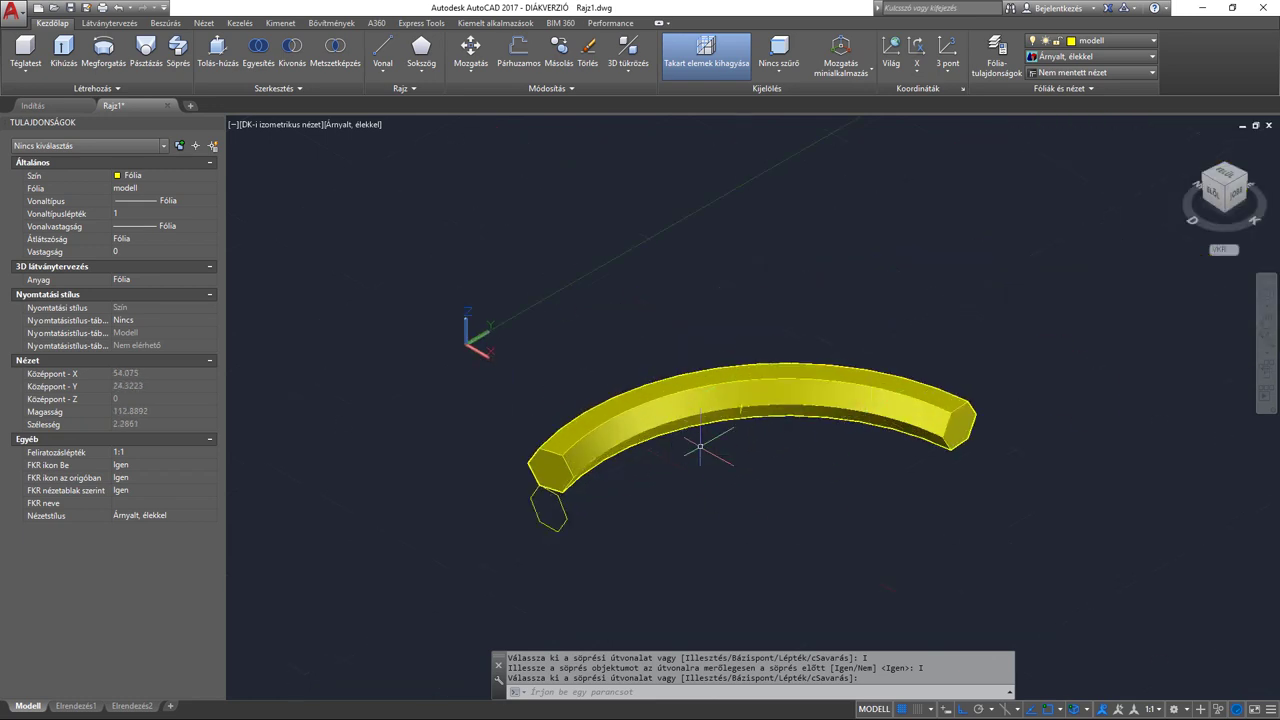
pyautogui.scroll(2, 675, 458)
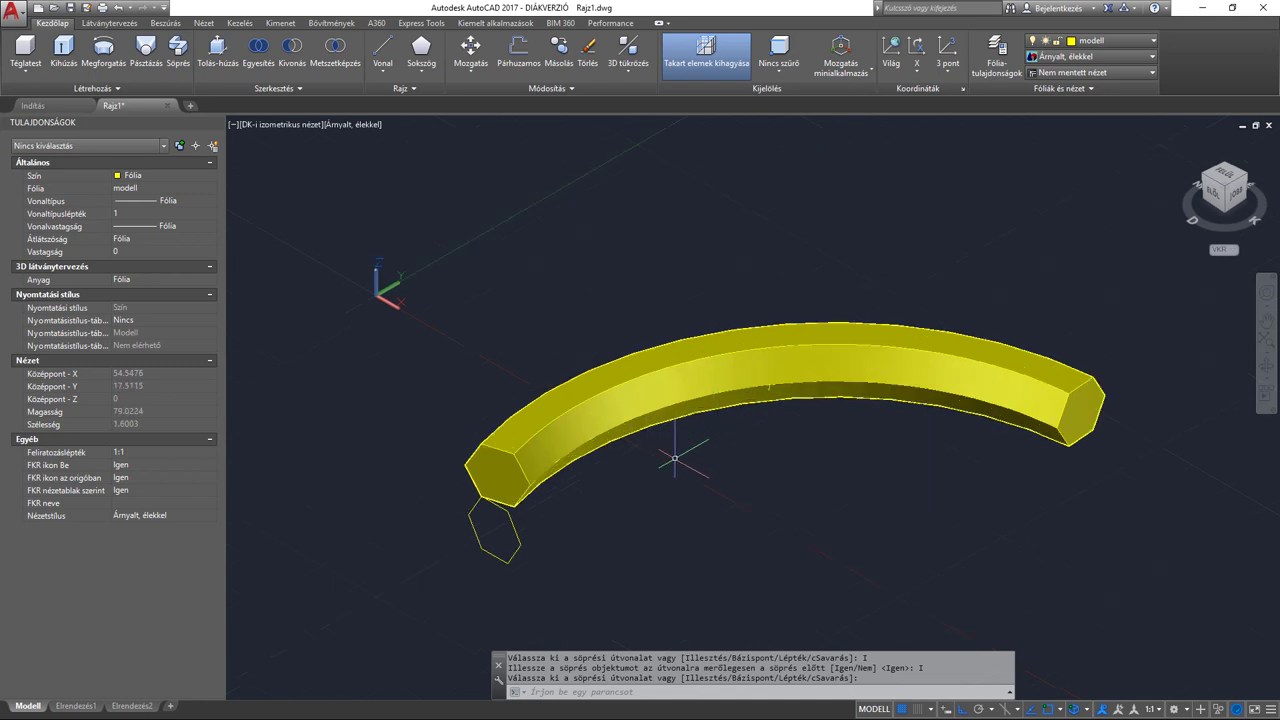
pyautogui.hotkey('ctrl', 'z')
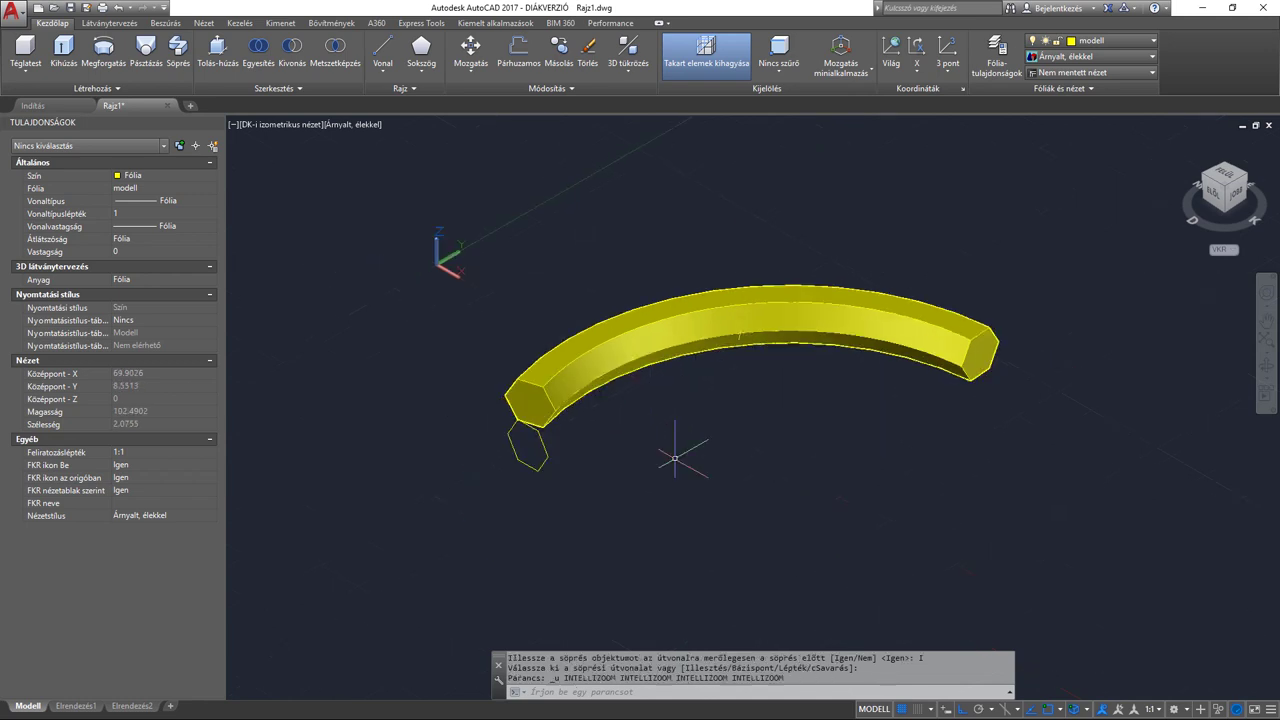
# - Select the hexagon, start a sweep and set the profile's base point on the hexagon
pyautogui.hotkey('ctrl', 'z')
pyautogui.hotkey('ctrl', 'z')
pyautogui.hotkey('ctrl', 'z')
pyautogui.hotkey('ctrl', 'z')
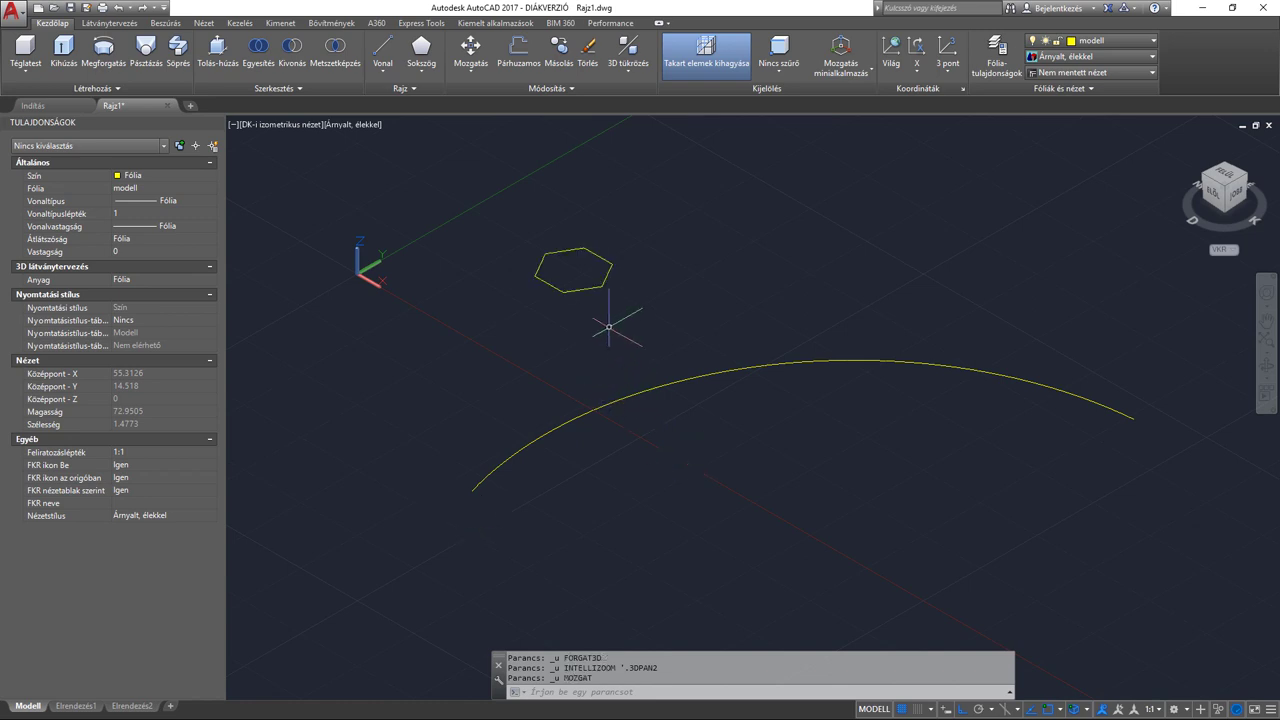
pyautogui.click(642, 316)
pyautogui.click(520, 220)
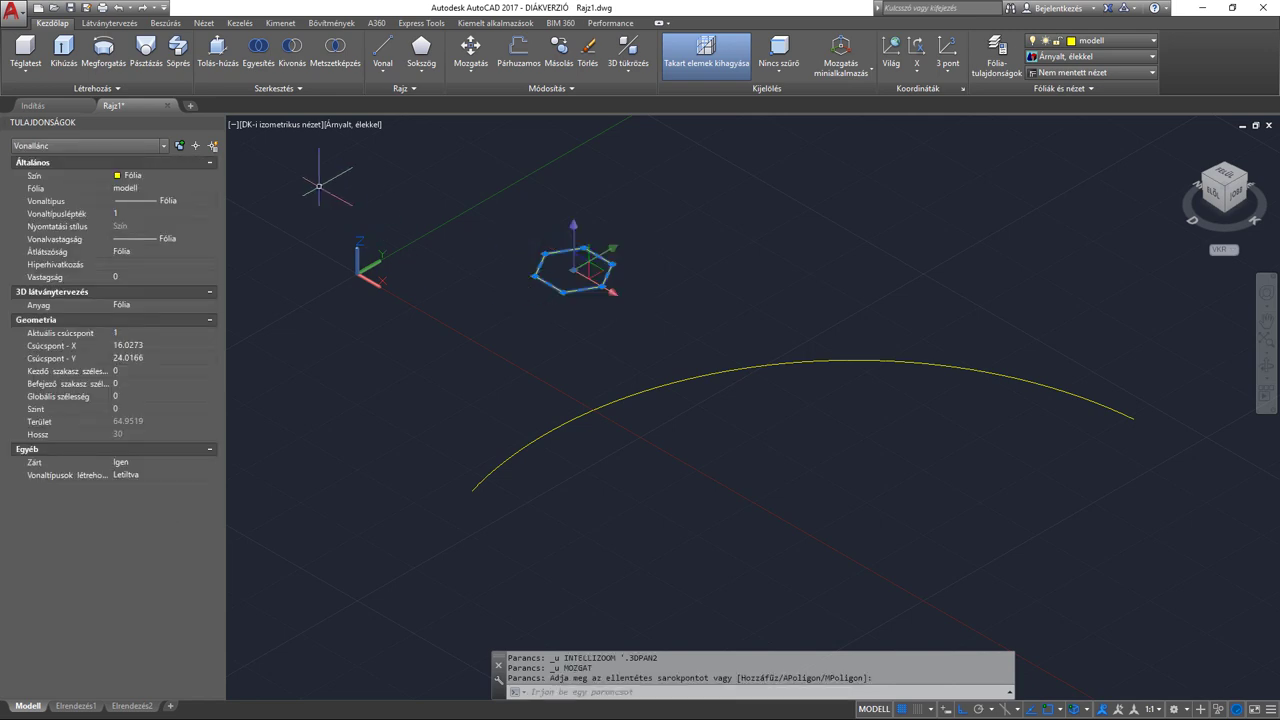
pyautogui.click(178, 52)
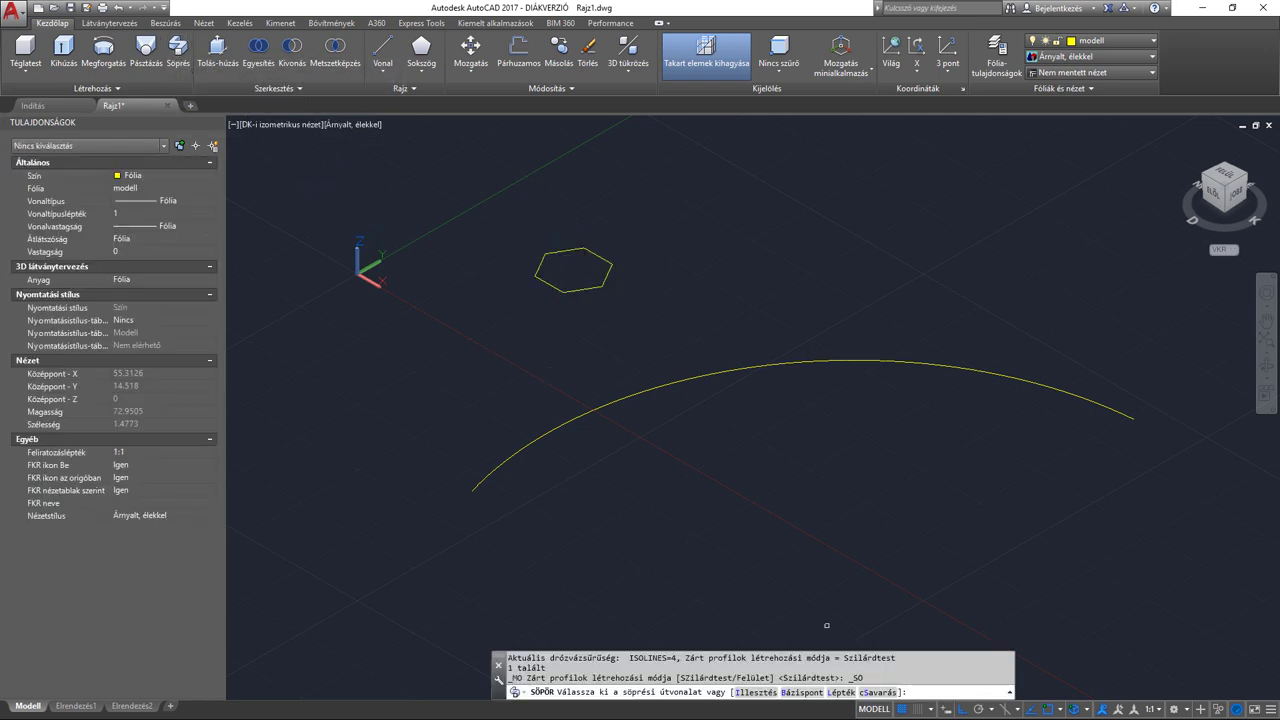
pyautogui.click(801, 692)
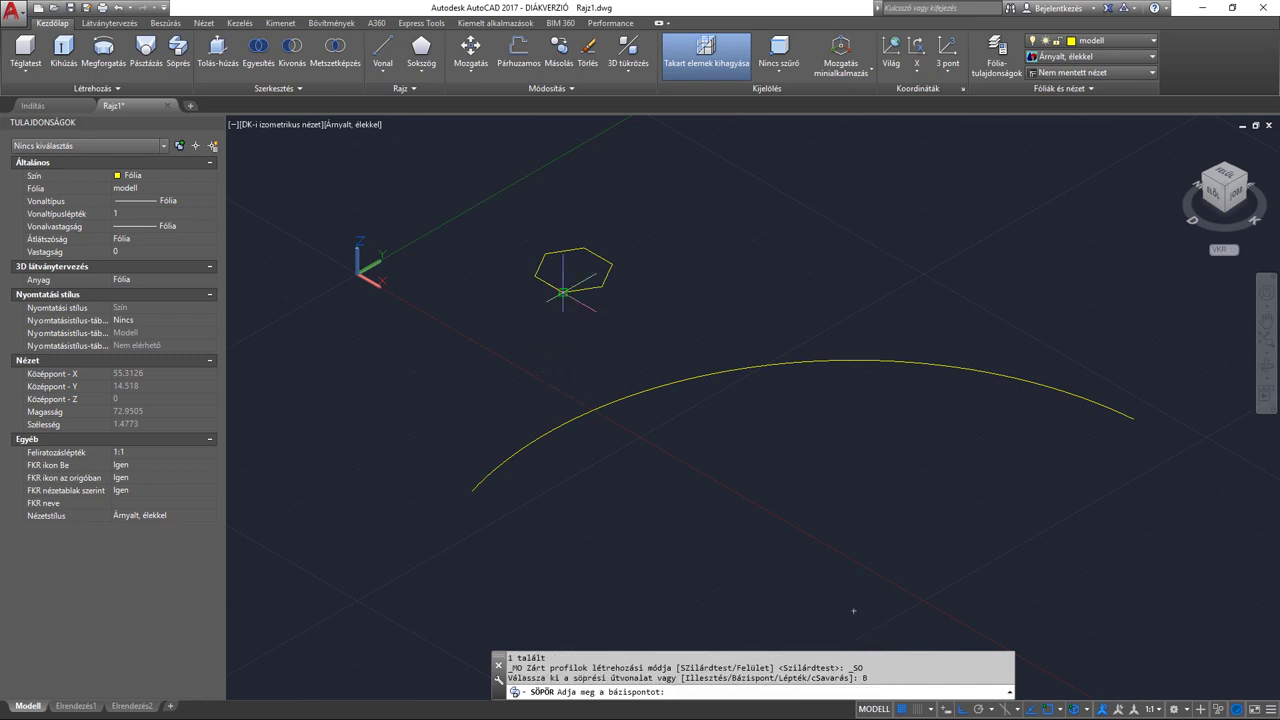
pyautogui.click(563, 292)
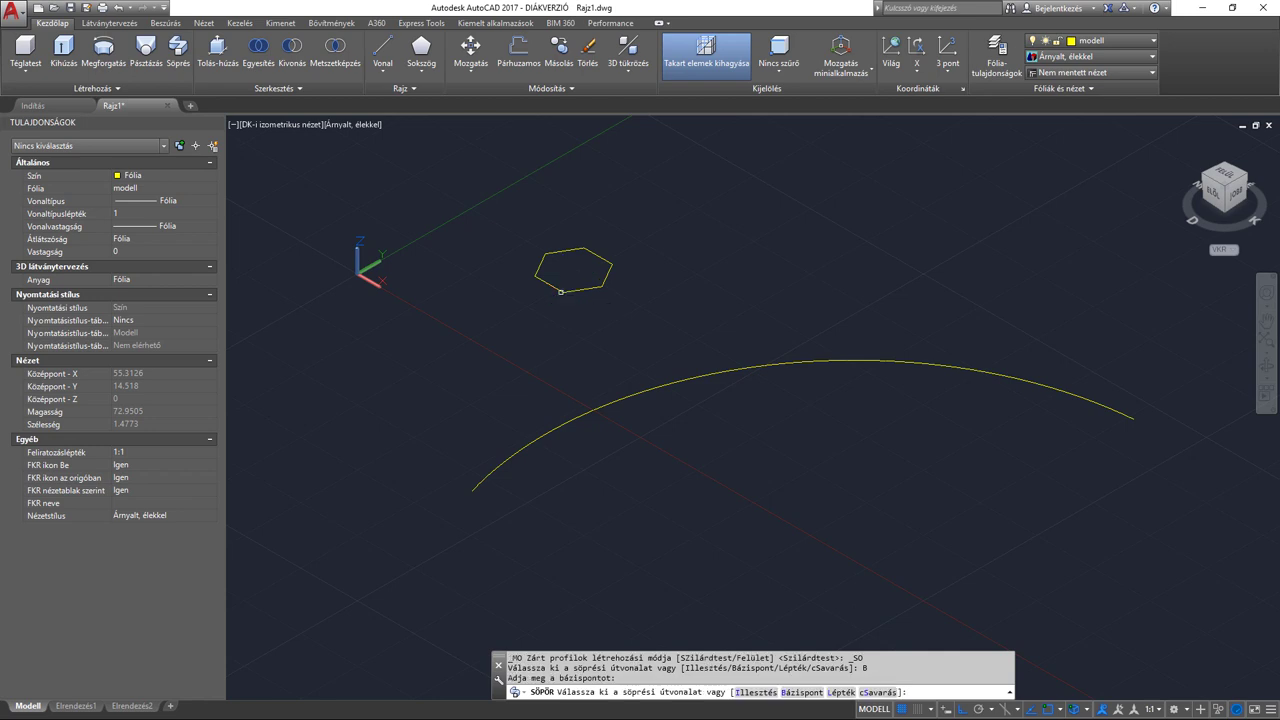
# - Give the sweep a 180° twist and reference scale from 1 to 2, using the arc as path
pyautogui.click(866, 692)
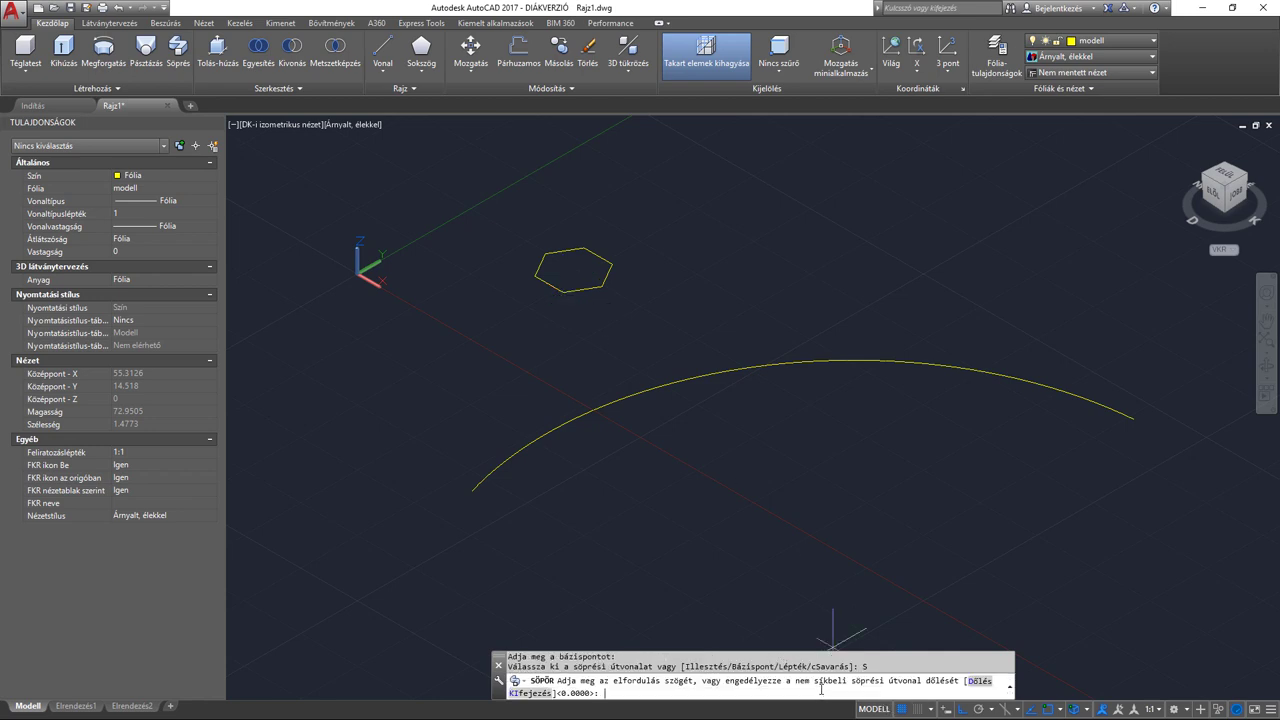
pyautogui.write('180')
pyautogui.press('Return')
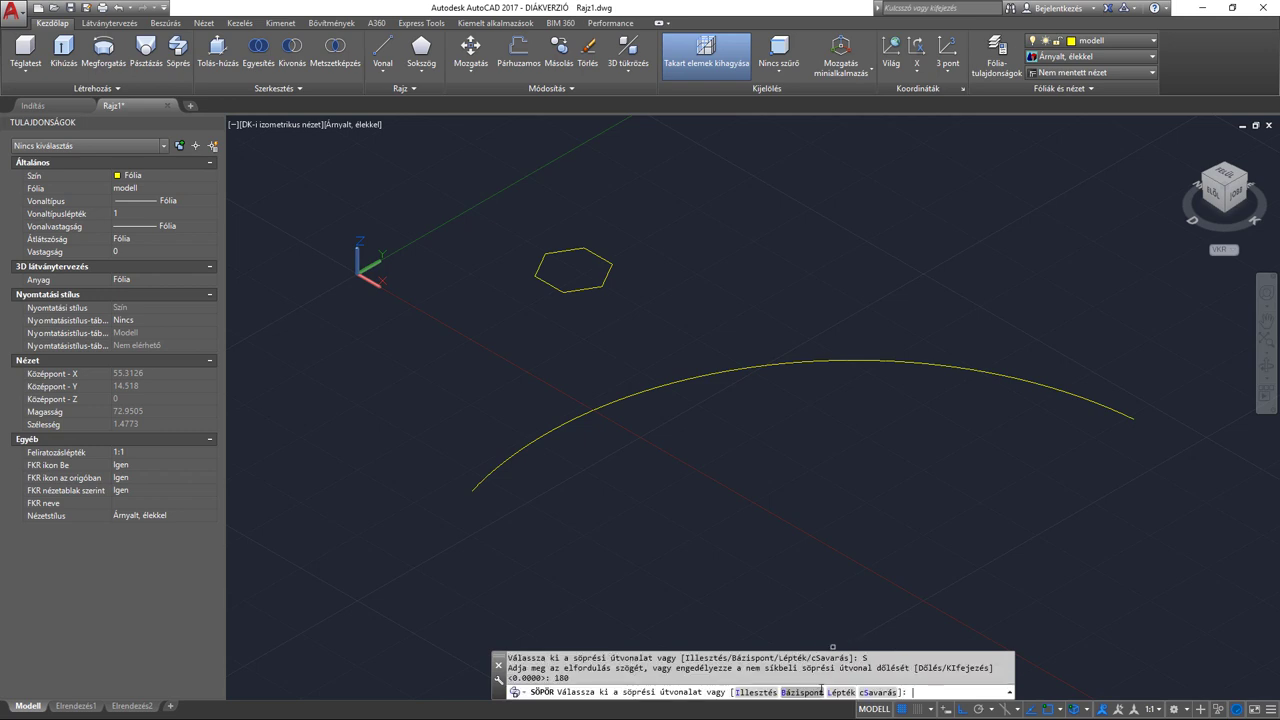
pyautogui.click(836, 692)
pyautogui.click(735, 692)
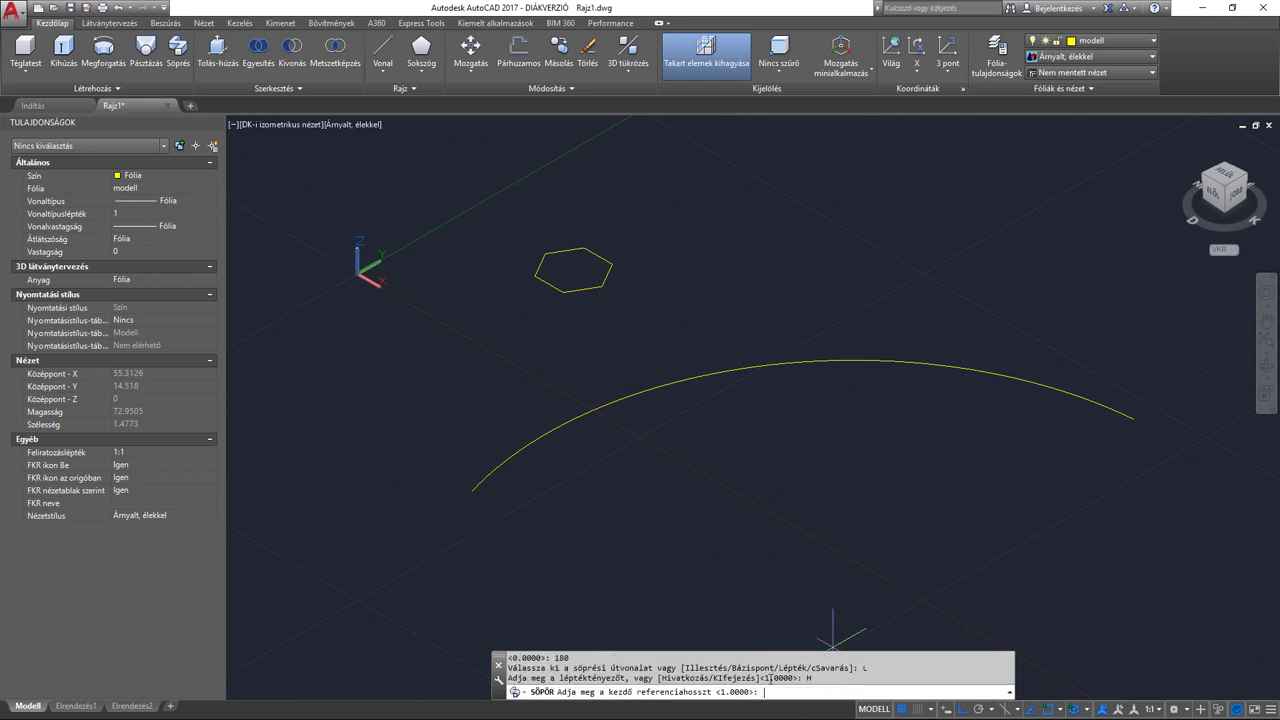
pyautogui.write('1')
pyautogui.press('Return')
pyautogui.write('2')
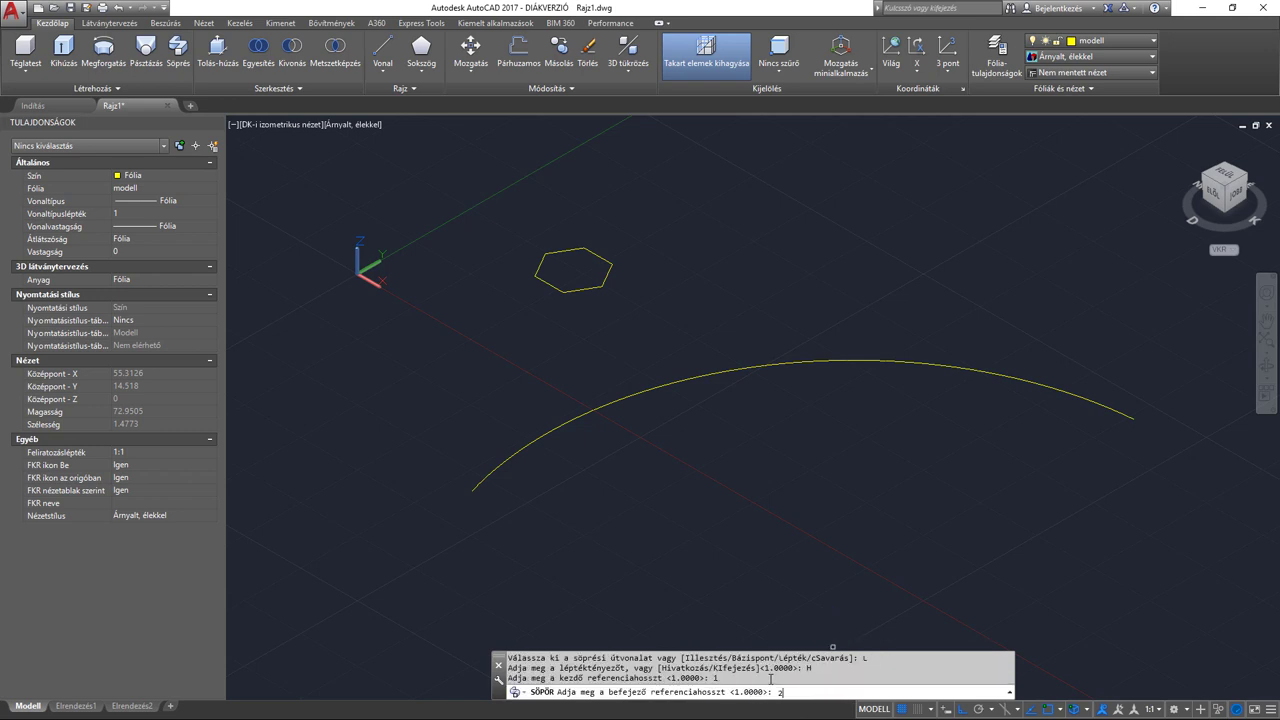
pyautogui.press('Return')
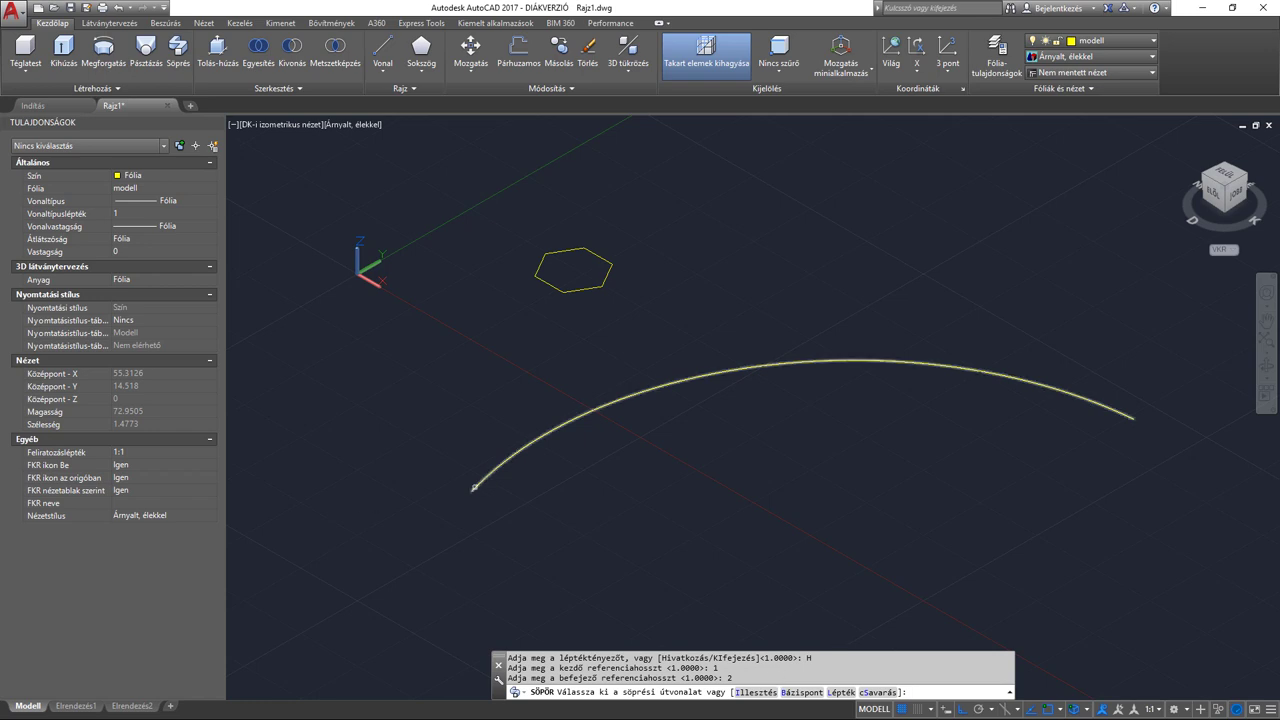
pyautogui.click(474, 487)
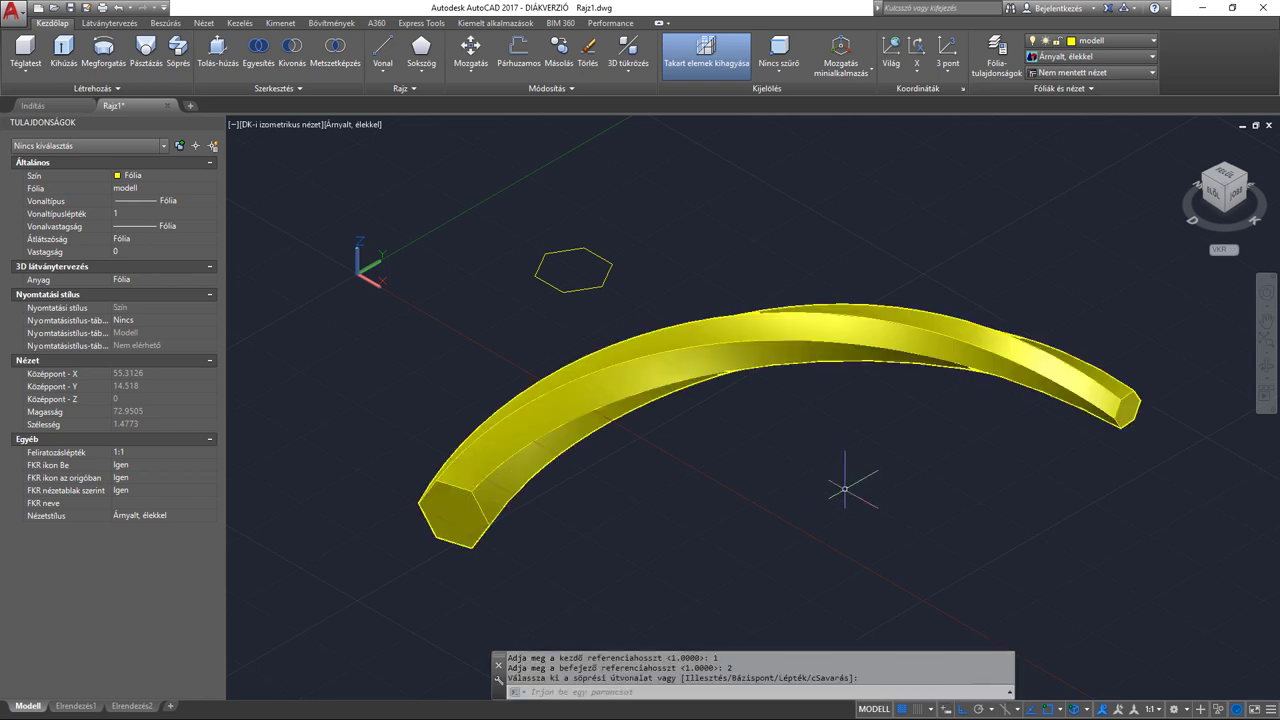
# - Orbit to see the bar lengthwise and switch the visual style to X-ray
pyautogui.click(1259, 365)
pyautogui.moveTo(717, 431)
pyautogui.mouseDown()
pyautogui.moveTo(779, 351)
pyautogui.moveTo(762, 371)
pyautogui.moveTo(514, 330)
pyautogui.mouseUp()
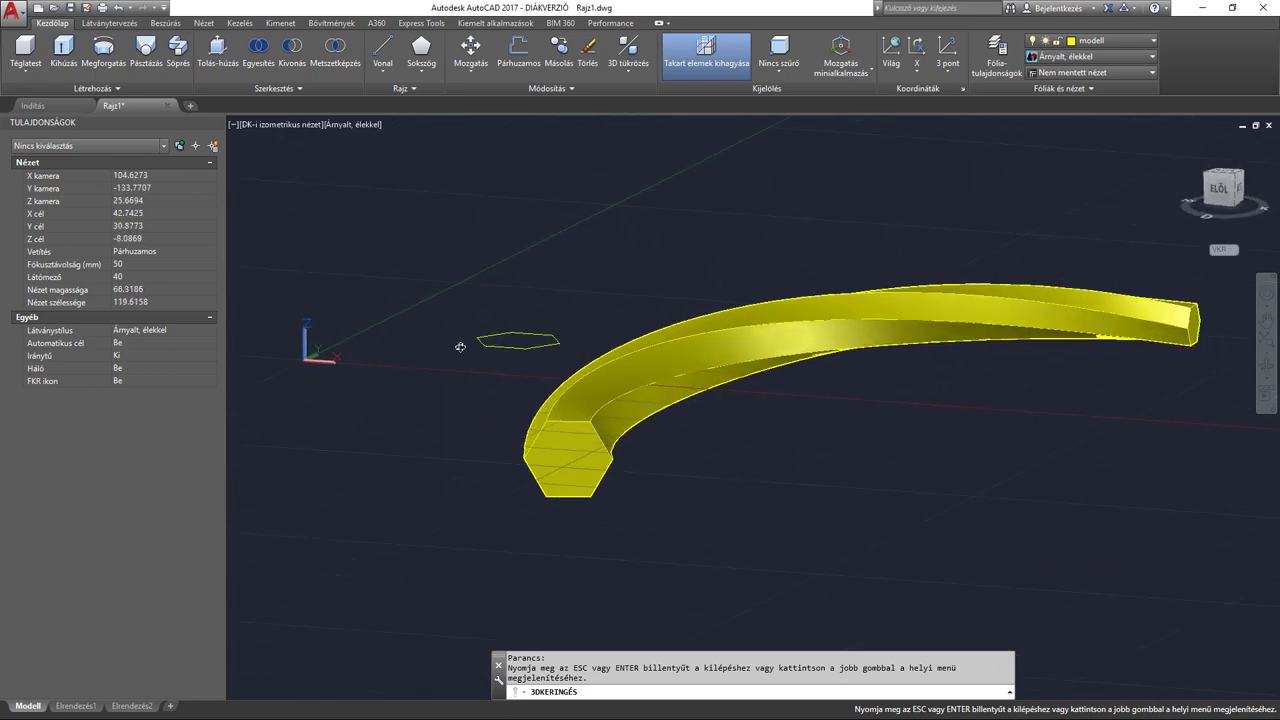
pyautogui.press('Escape')
pyautogui.click(331, 124)
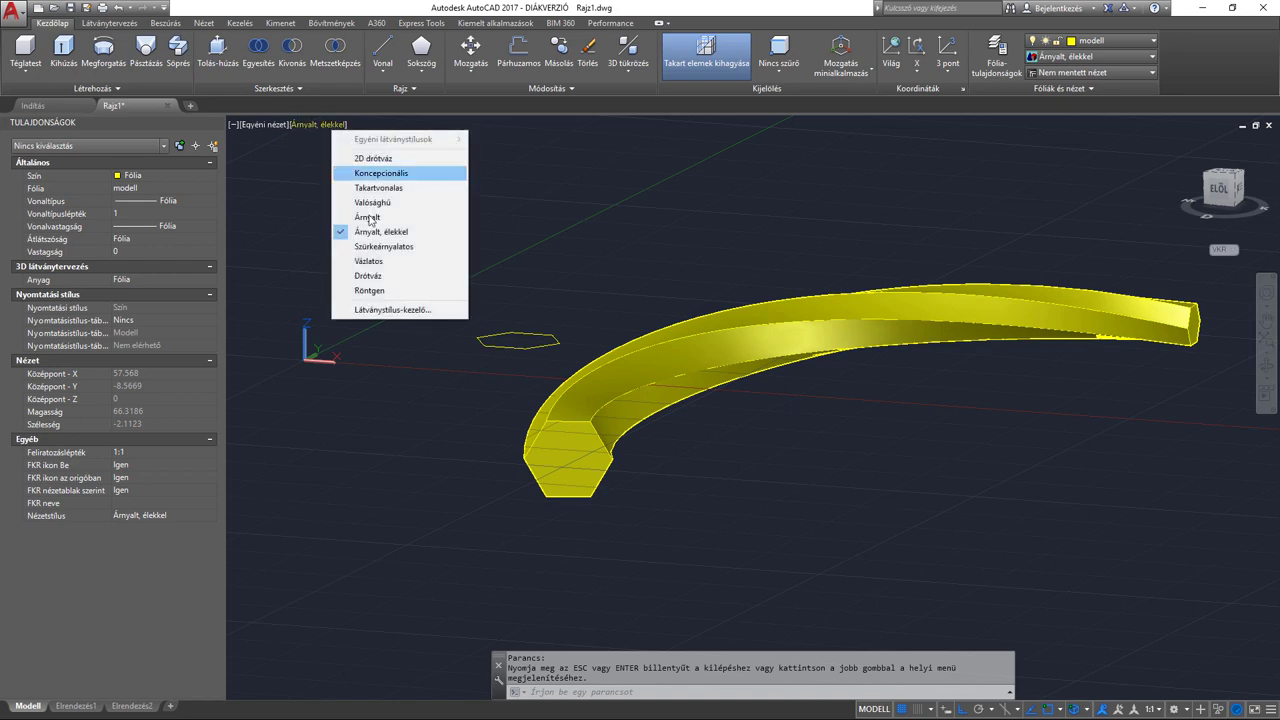
pyautogui.click(378, 290)
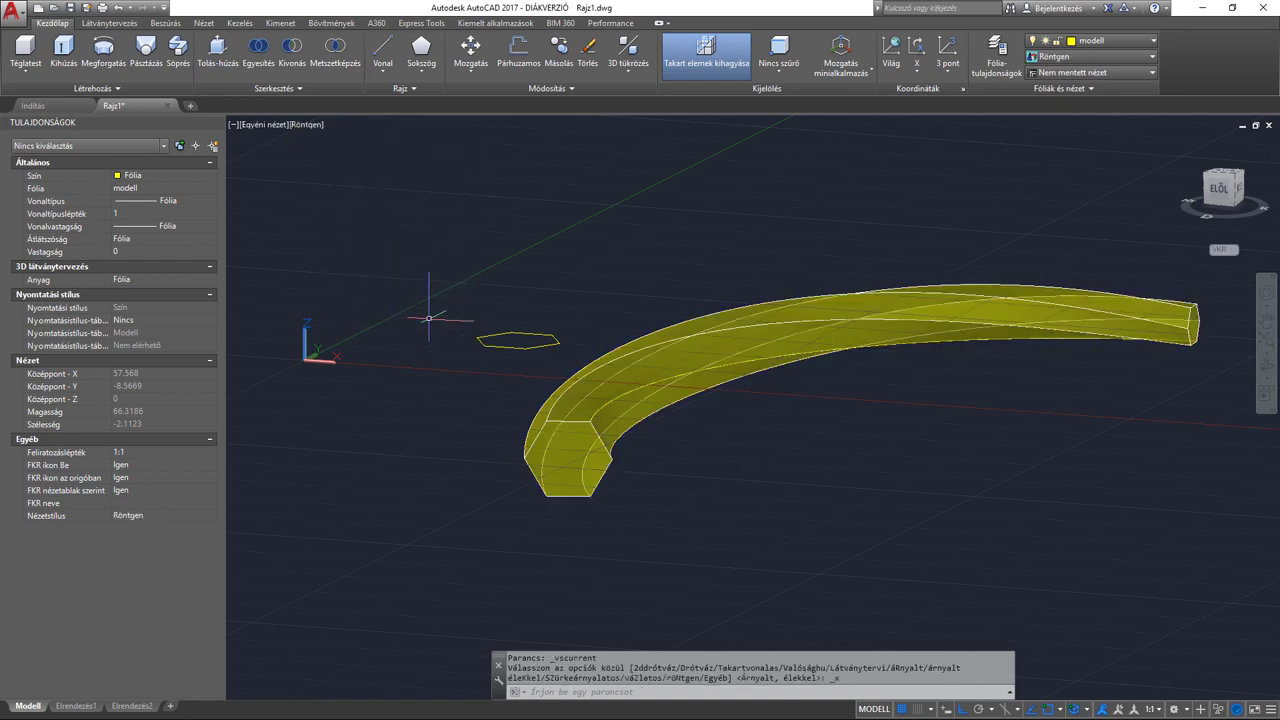
# - Select the twisted bar and begin a move, then cancel it, leaving the solid in place
pyautogui.click(597, 447)
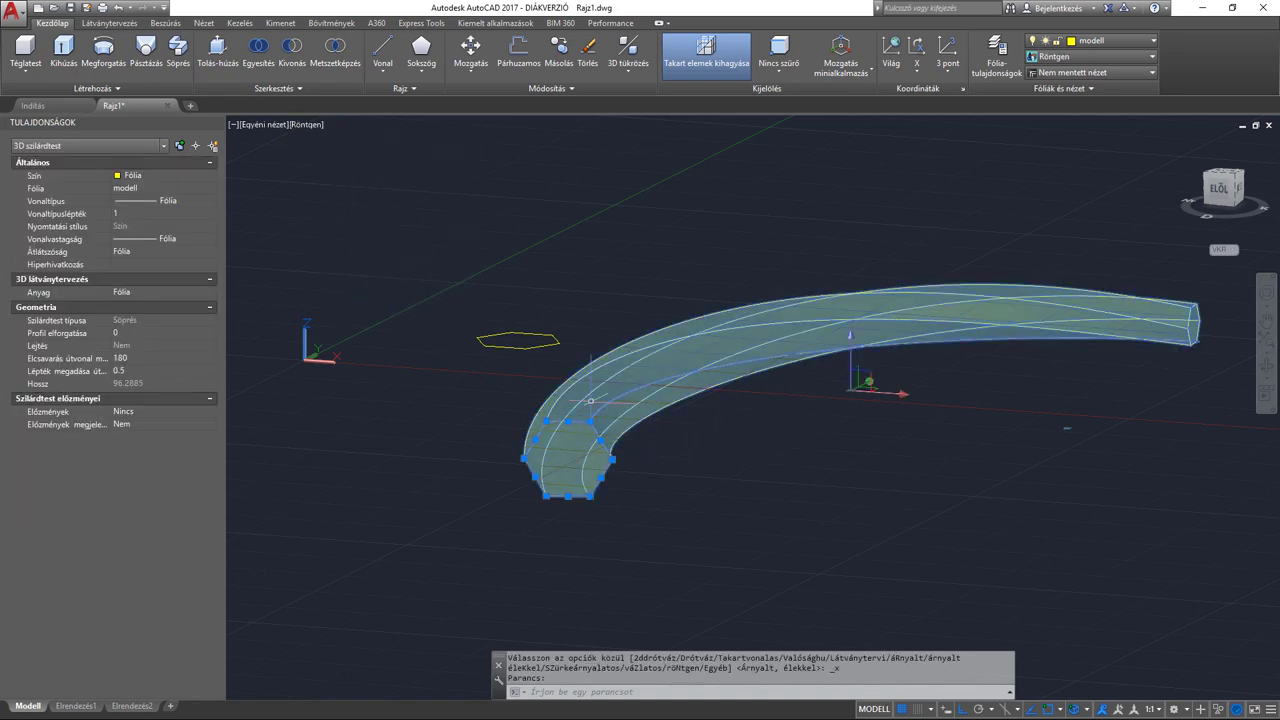
pyautogui.write('mo')
pyautogui.press('Return')
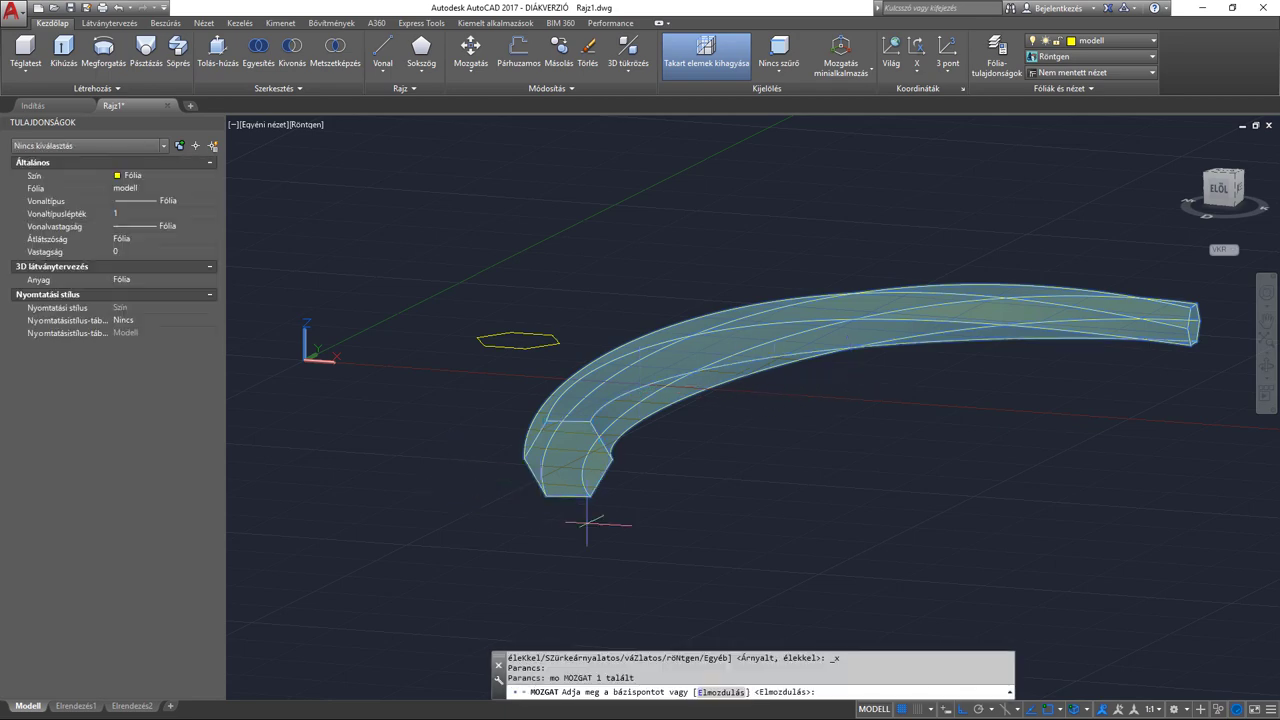
pyautogui.click(716, 530)
pyautogui.press('Escape')
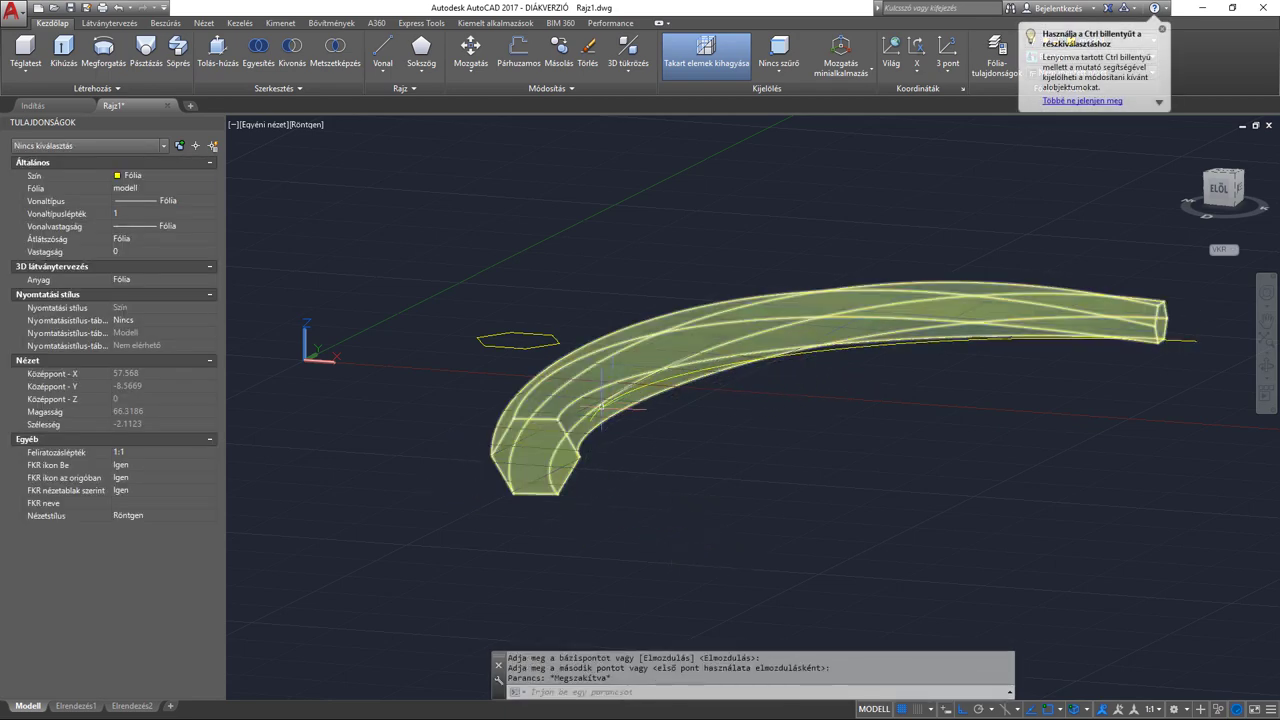
# - Zoom and orbit around the curved solid, then pan to recentre the bar
pyautogui.scroll(3, 585, 430)
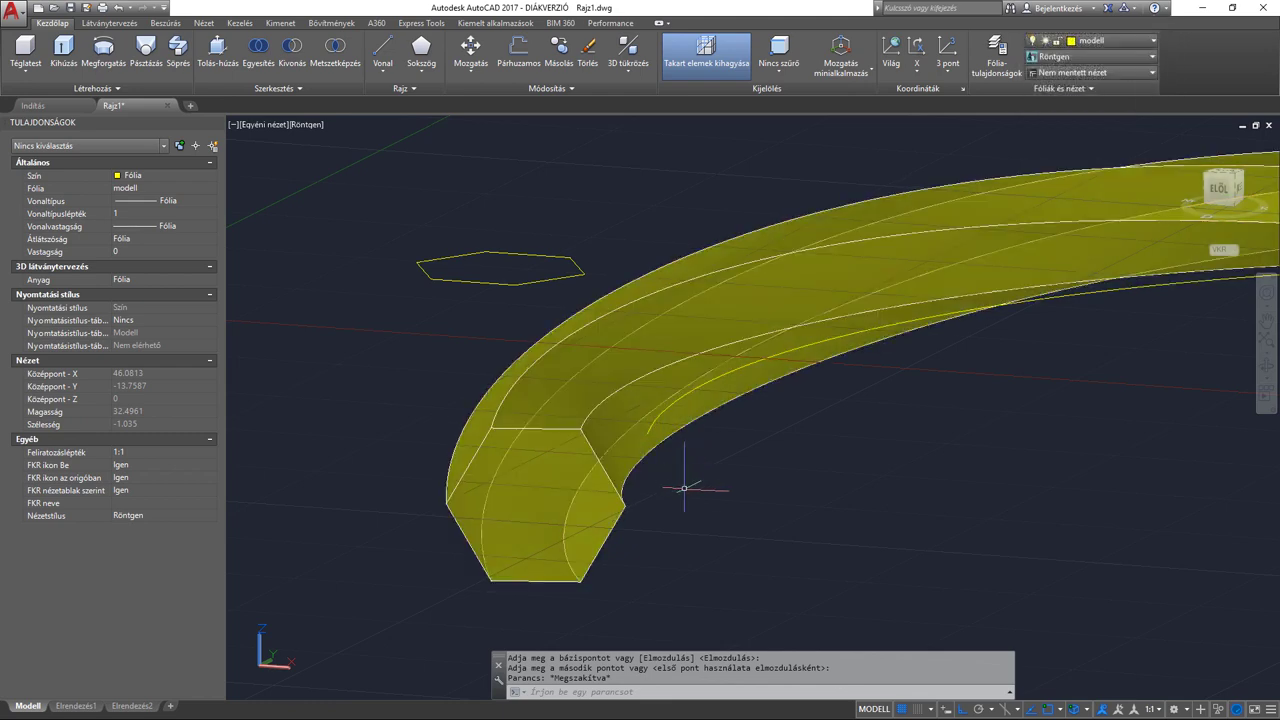
pyautogui.scroll(-2, 684, 488)
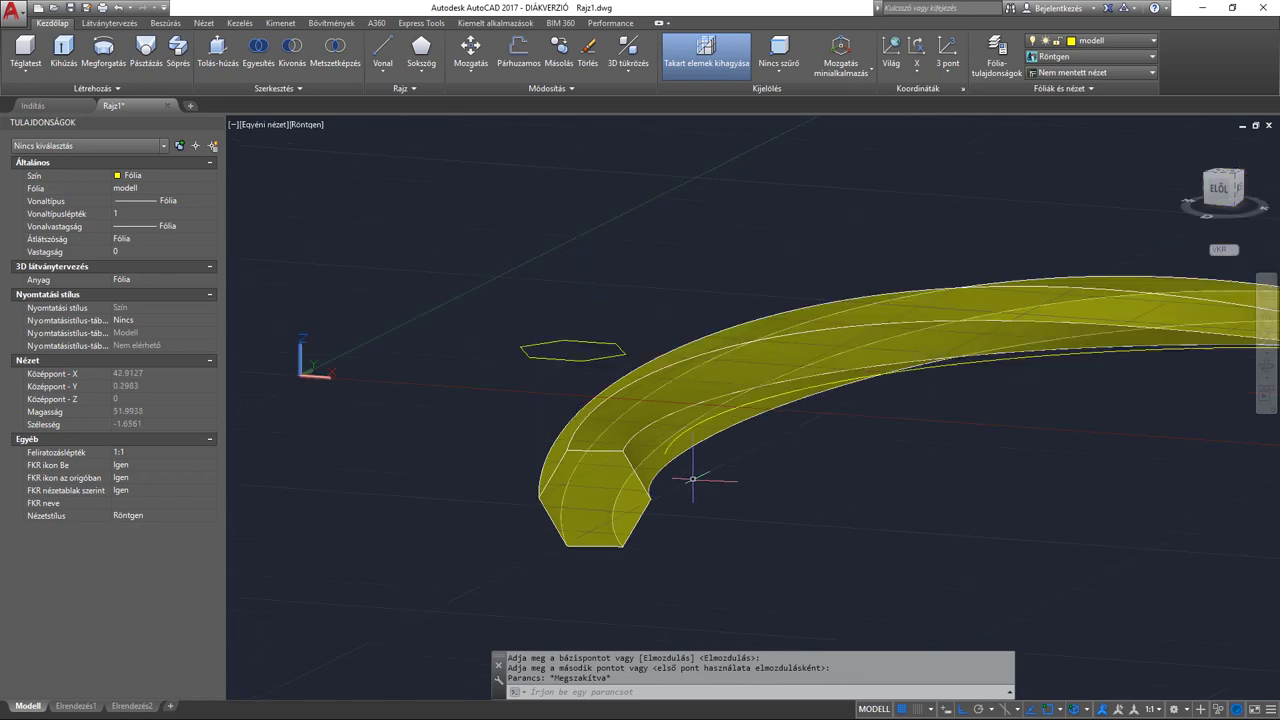
pyautogui.click(1267, 368)
pyautogui.moveTo(886, 394)
pyautogui.mouseDown()
pyautogui.moveTo(980, 394)
pyautogui.moveTo(1004, 359)
pyautogui.moveTo(977, 380)
pyautogui.mouseUp()
pyautogui.press('Escape')
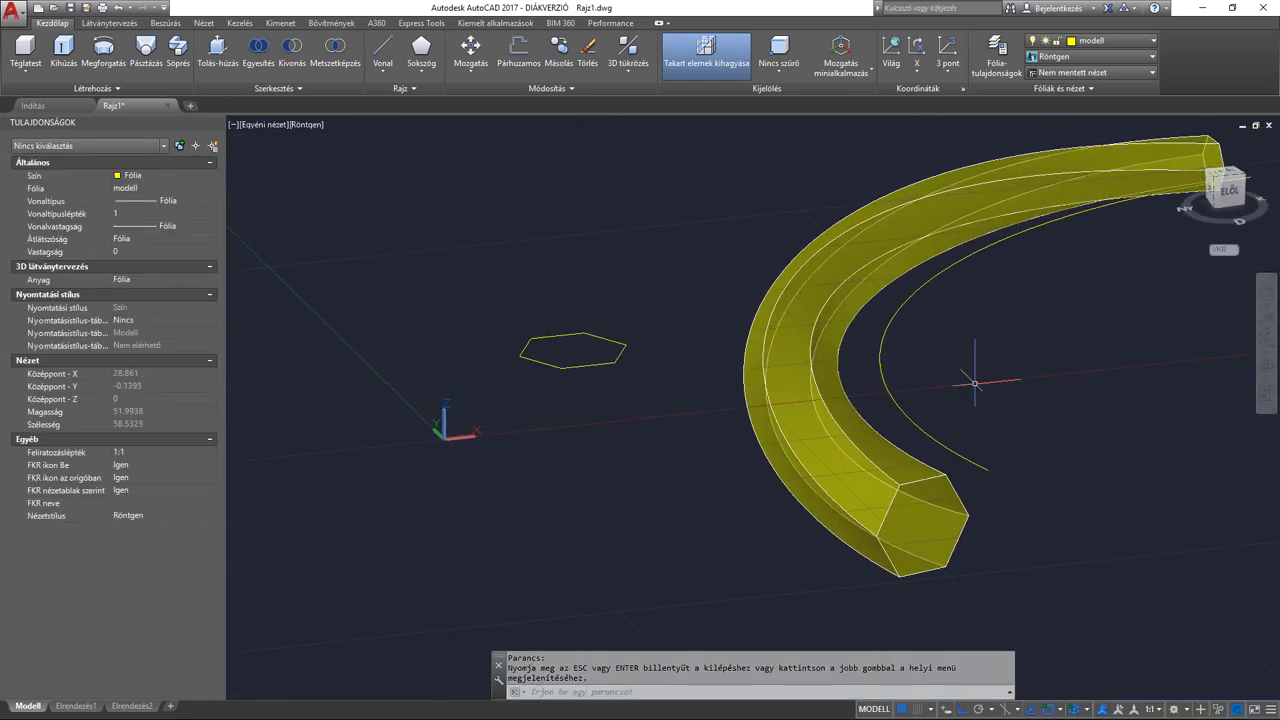
pyautogui.scroll(2, 974, 384)
pyautogui.scroll(-1, 974, 384)
pyautogui.moveTo(974, 384); pyautogui.dragTo(969, 387, button='middle')
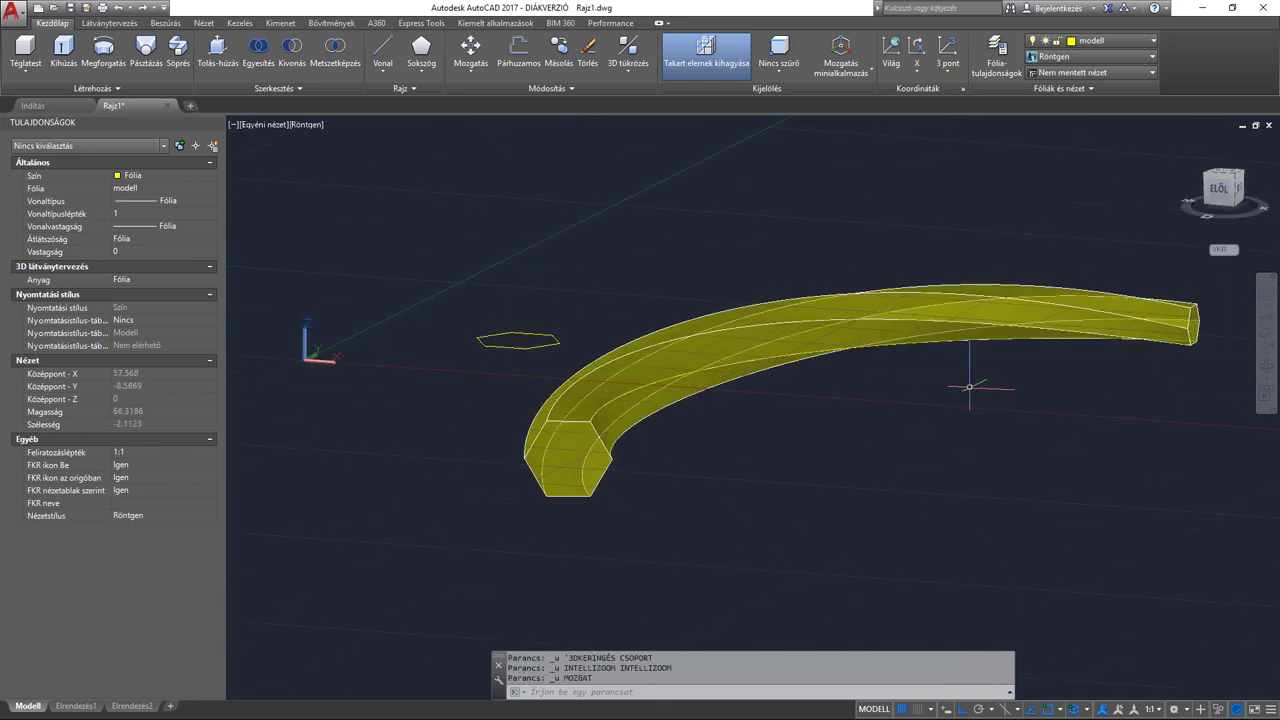
# - Switch the visual style to Shaded with Edges and orbit to view the twisted bar from above
pyautogui.click(306, 124)
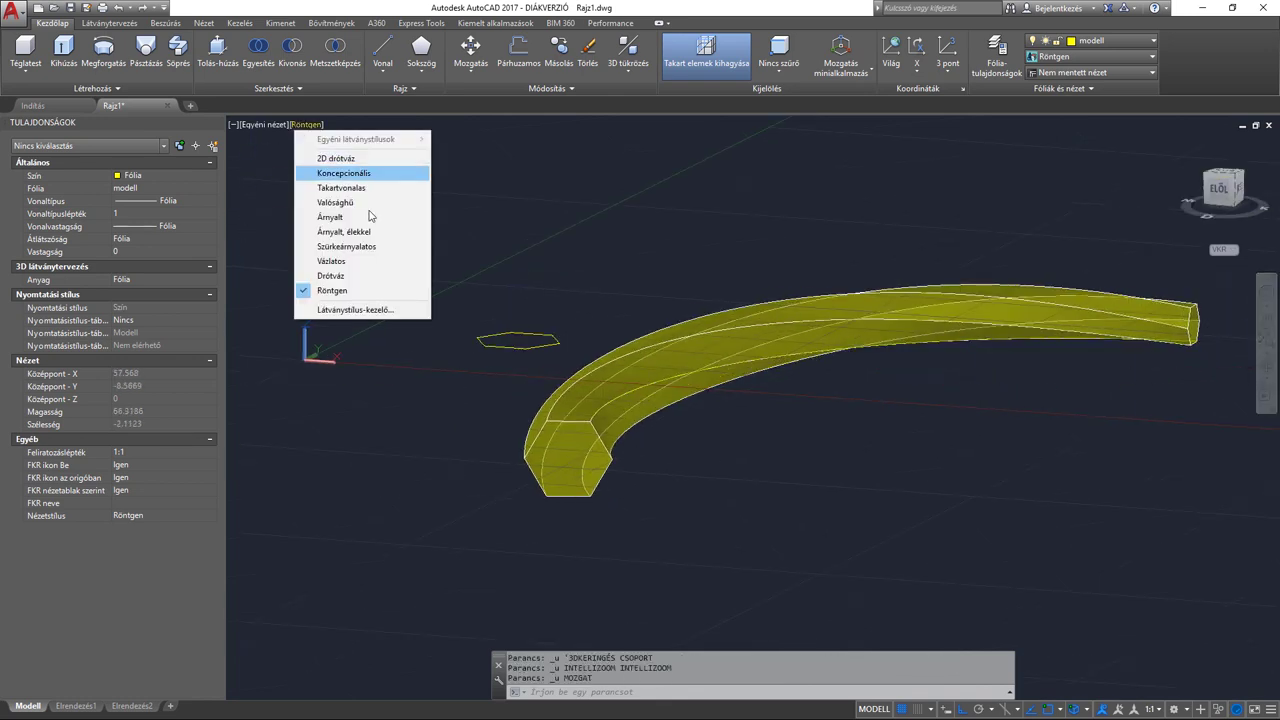
pyautogui.click(350, 231)
pyautogui.click(1266, 369)
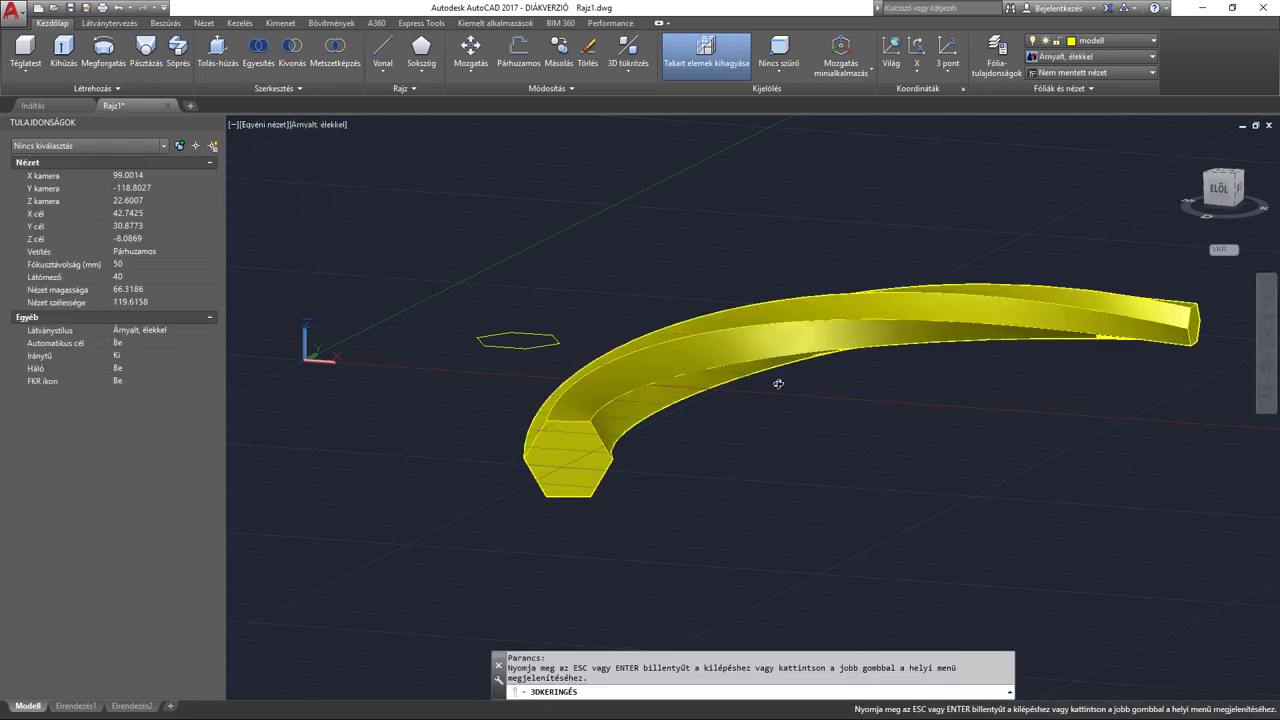
pyautogui.moveTo(778, 384)
pyautogui.mouseDown()
pyautogui.moveTo(834, 446)
pyautogui.moveTo(754, 437)
pyautogui.moveTo(749, 400)
pyautogui.moveTo(734, 409)
pyautogui.moveTo(763, 345)
pyautogui.moveTo(702, 391)
pyautogui.mouseUp()
pyautogui.moveTo(709, 456); pyautogui.dragTo(768, 423)
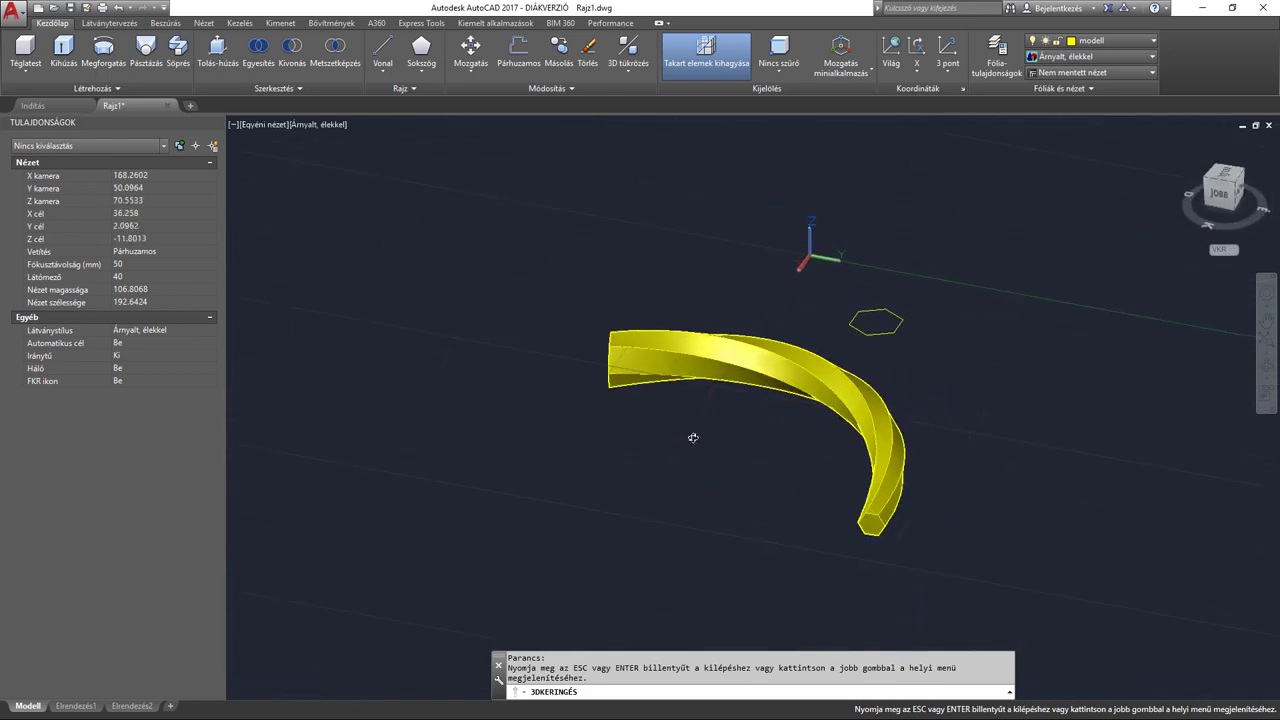
pyautogui.moveTo(768, 423); pyautogui.dragTo(703, 400, button='middle')
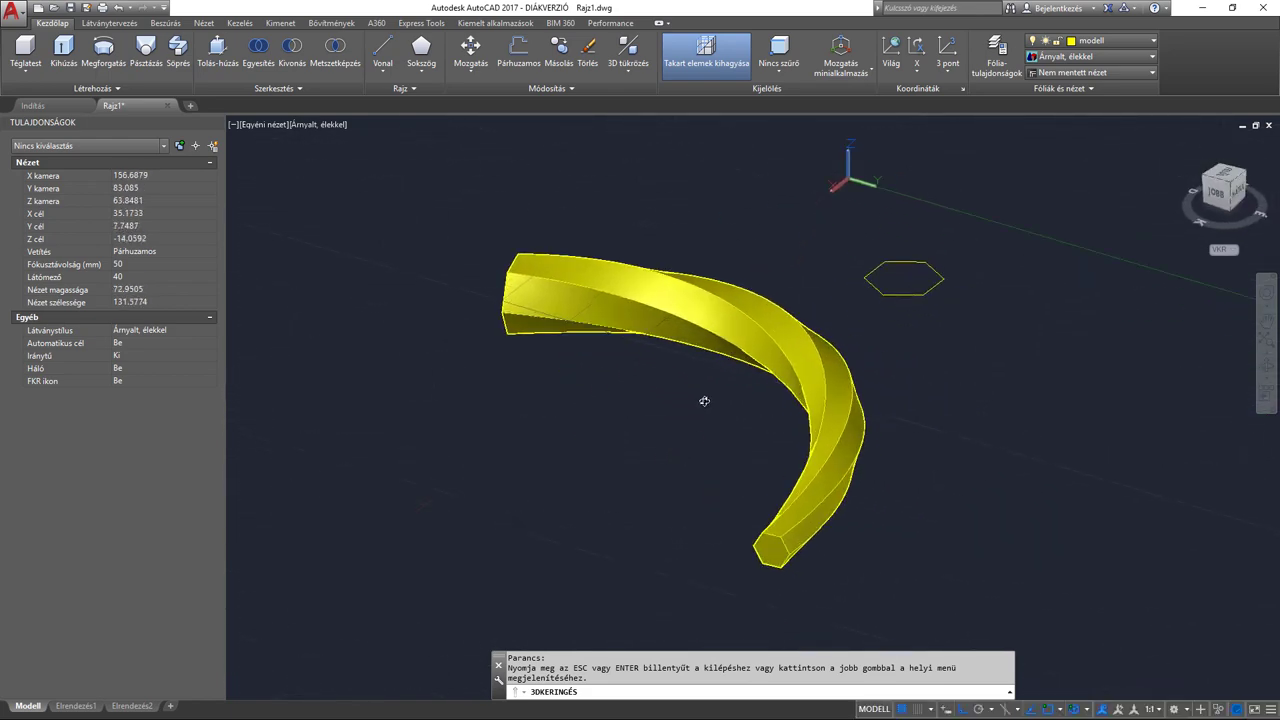